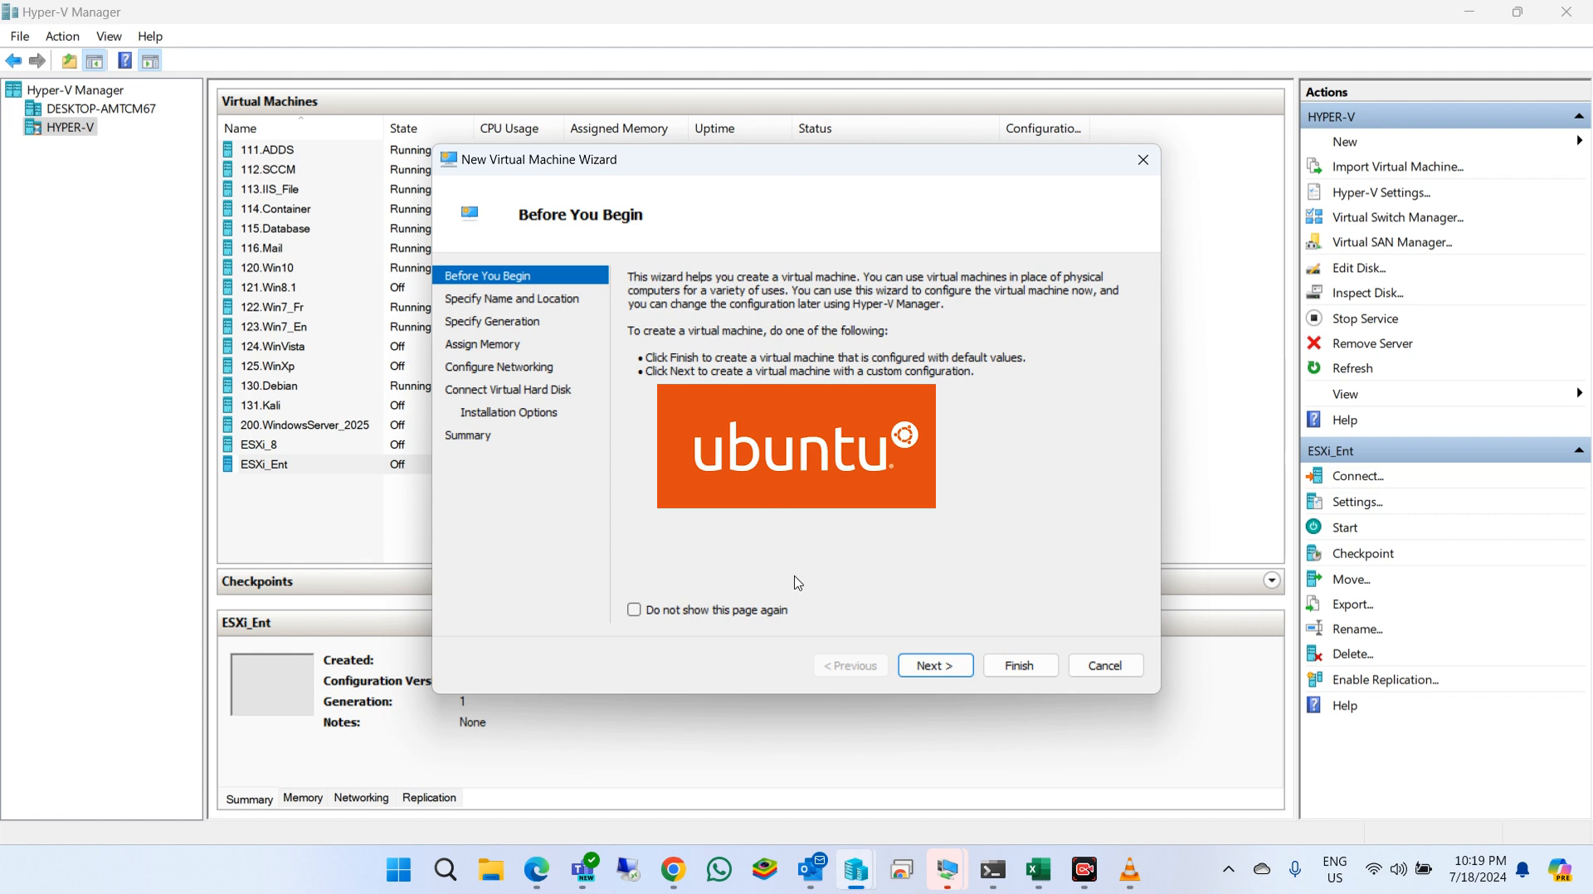
Skip the wizard's Before You Begin page to reach Specify Name and Location.
left_click(958, 676)
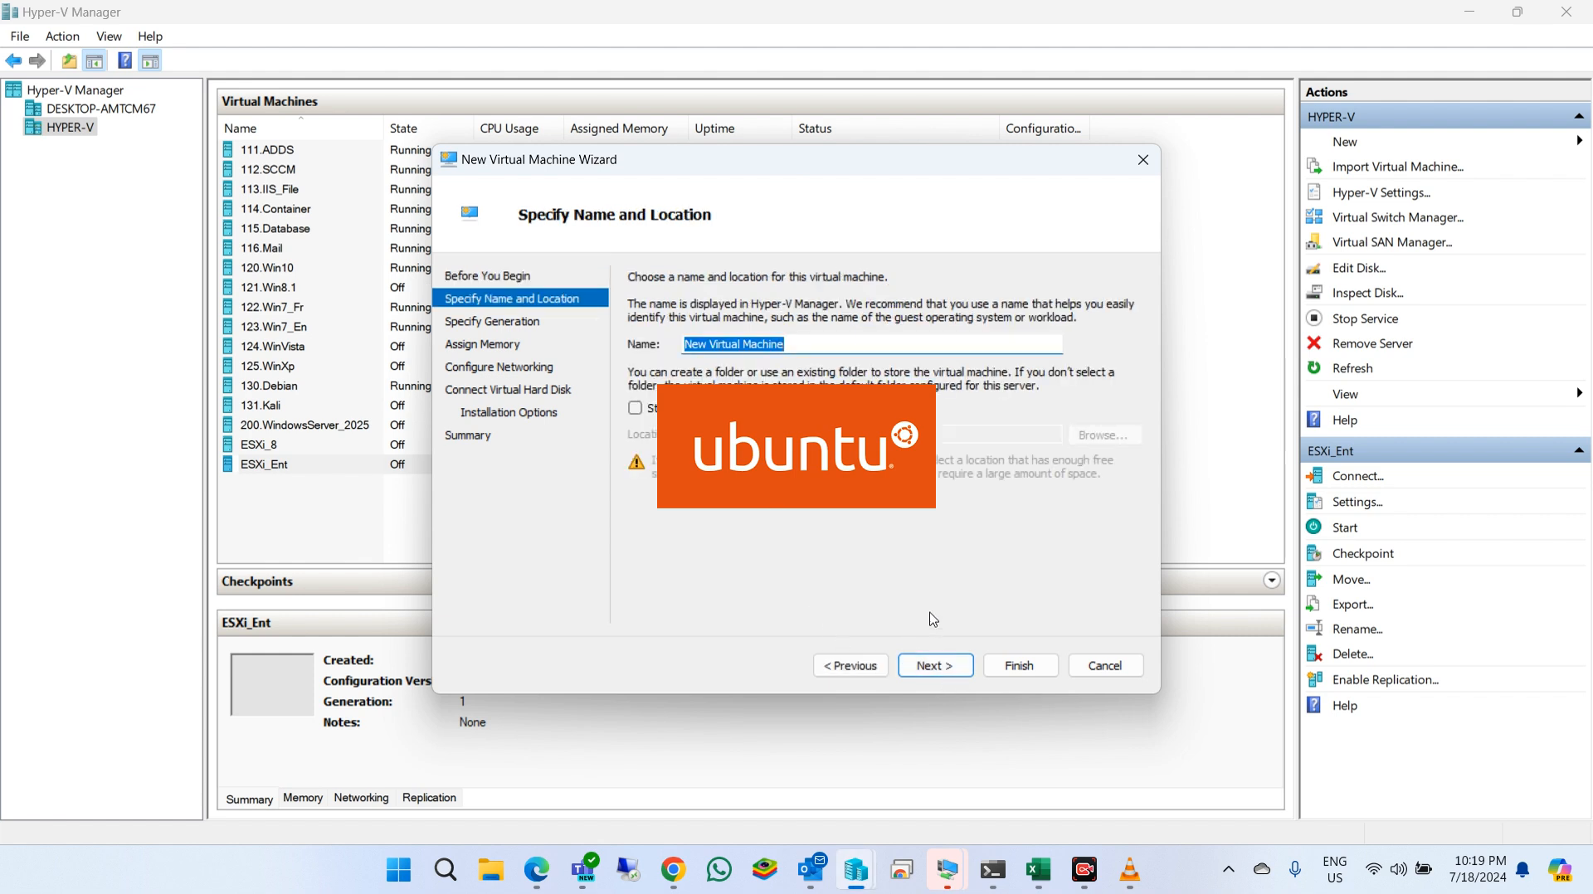
Name the VM ubuntuserver and enable storing it in a different location.
type("ubuntuserver")
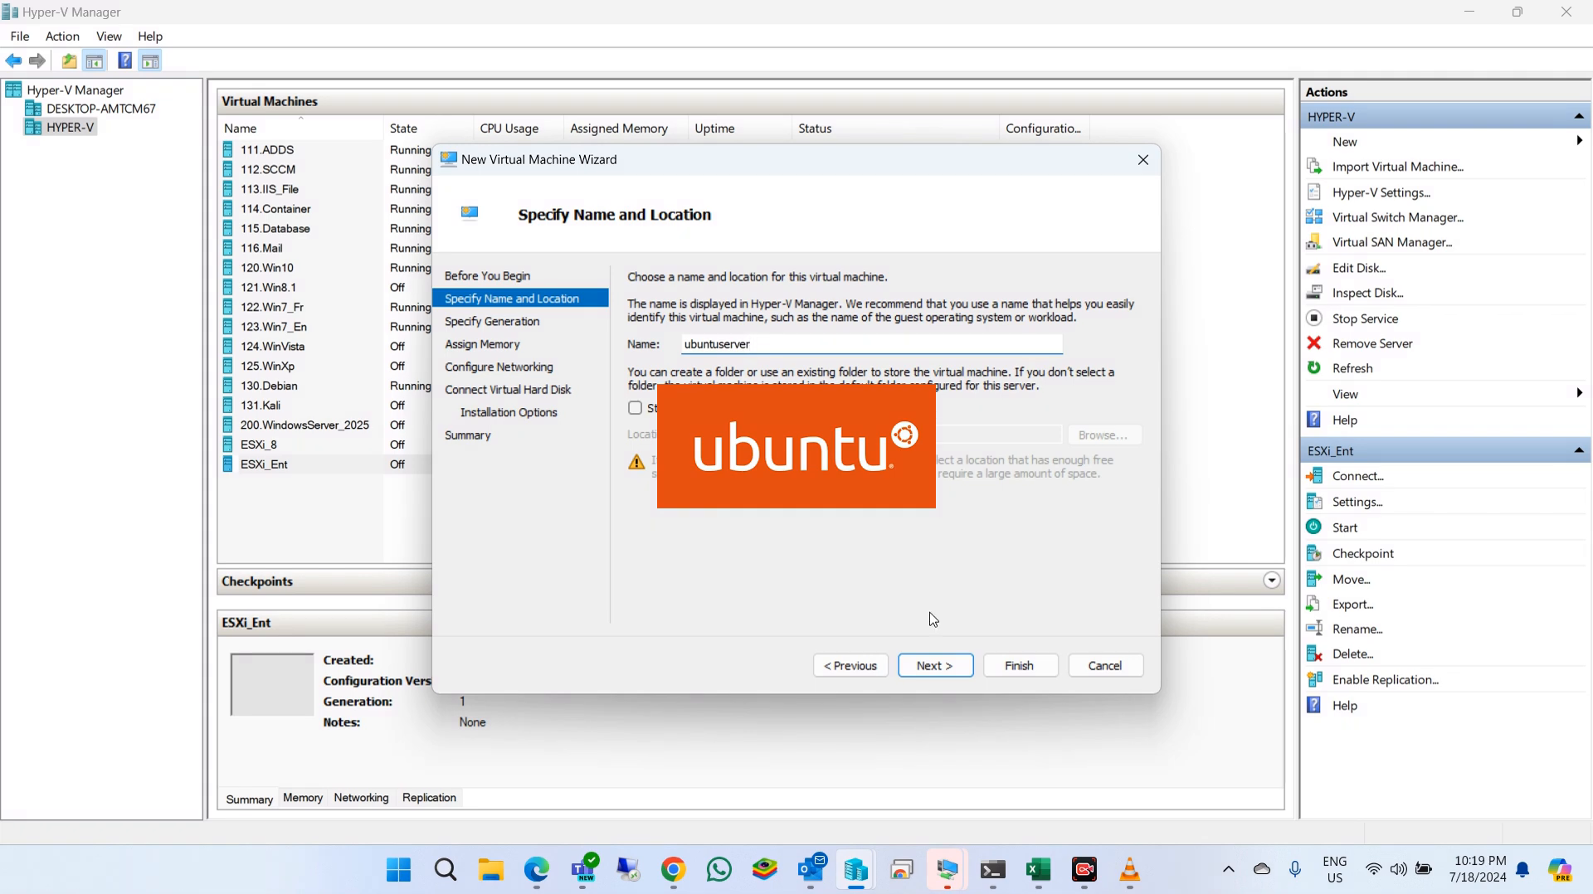
key("Tab")
key("space")
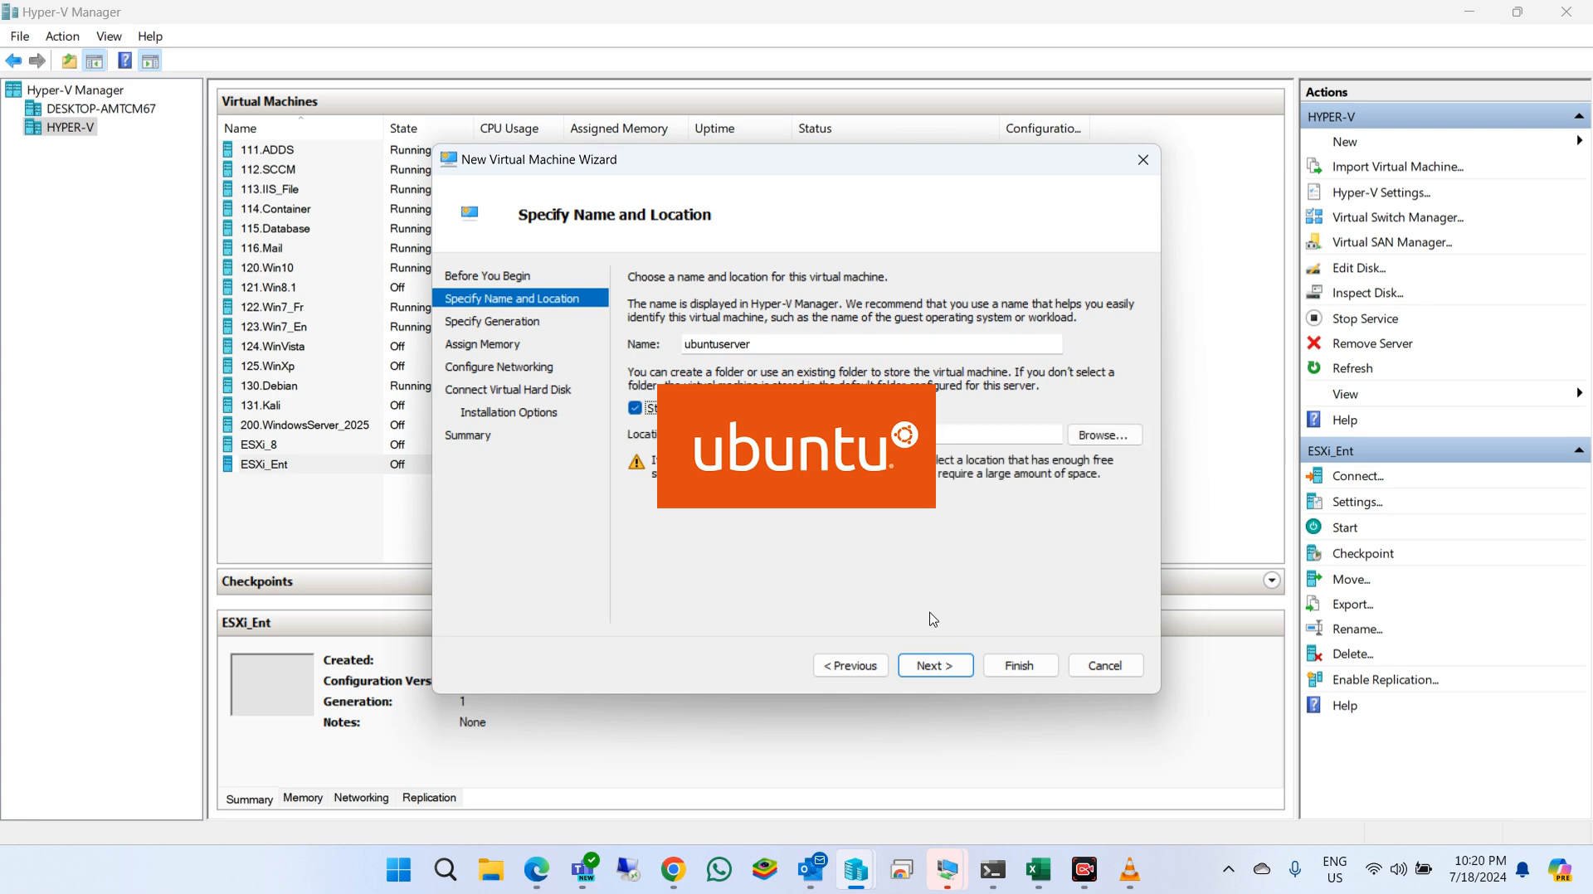
Choose V:\vm\ubuntuserver as the virtual machine's storage folder.
left_click(1116, 435)
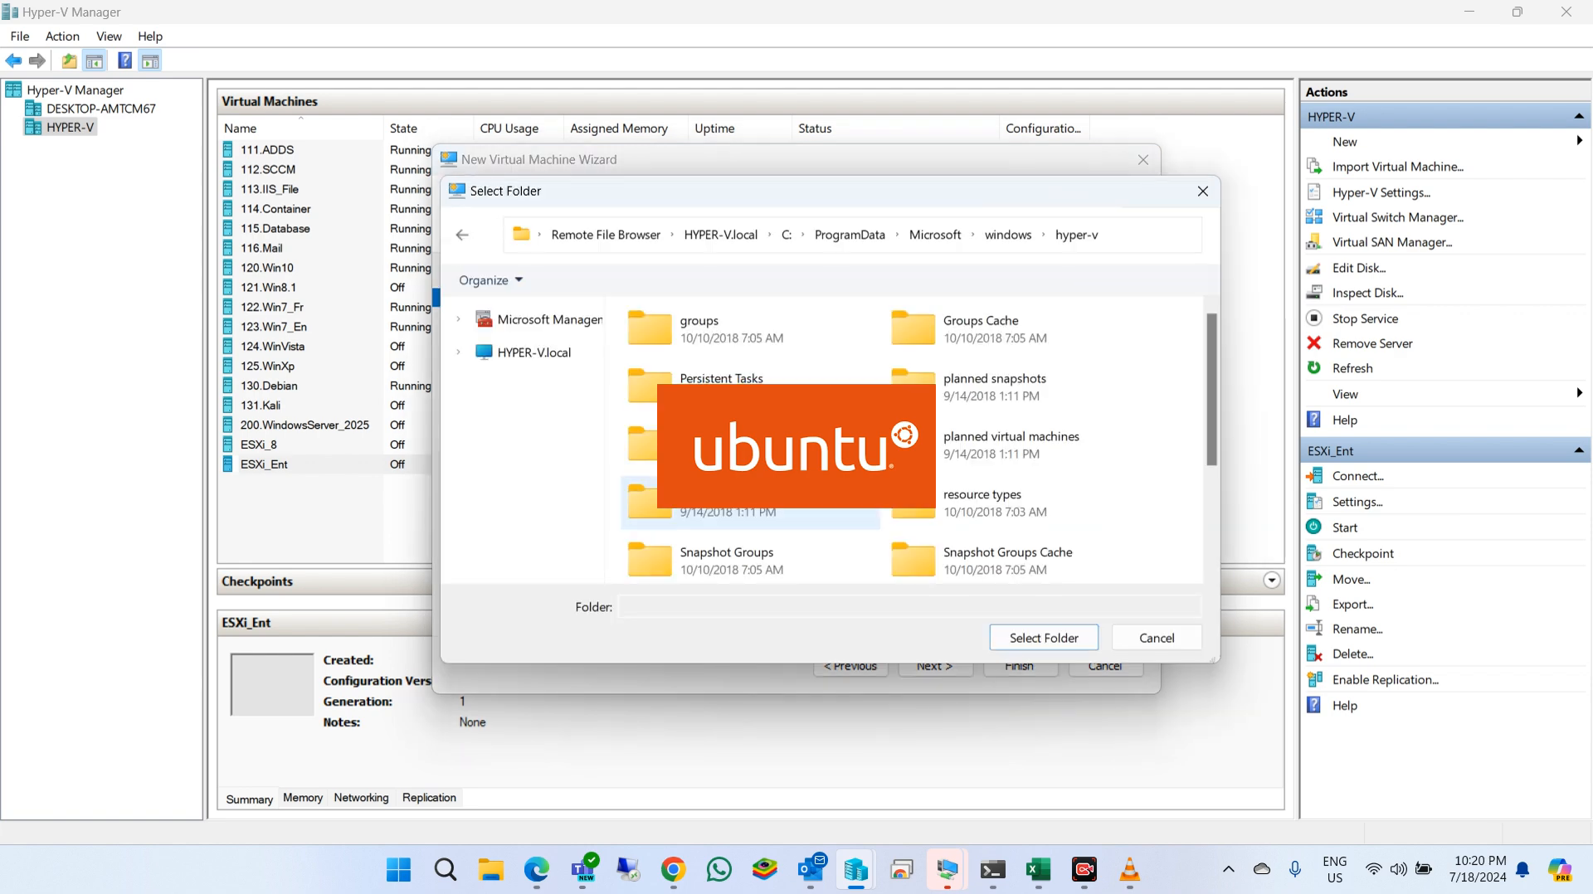
left_click(511, 364)
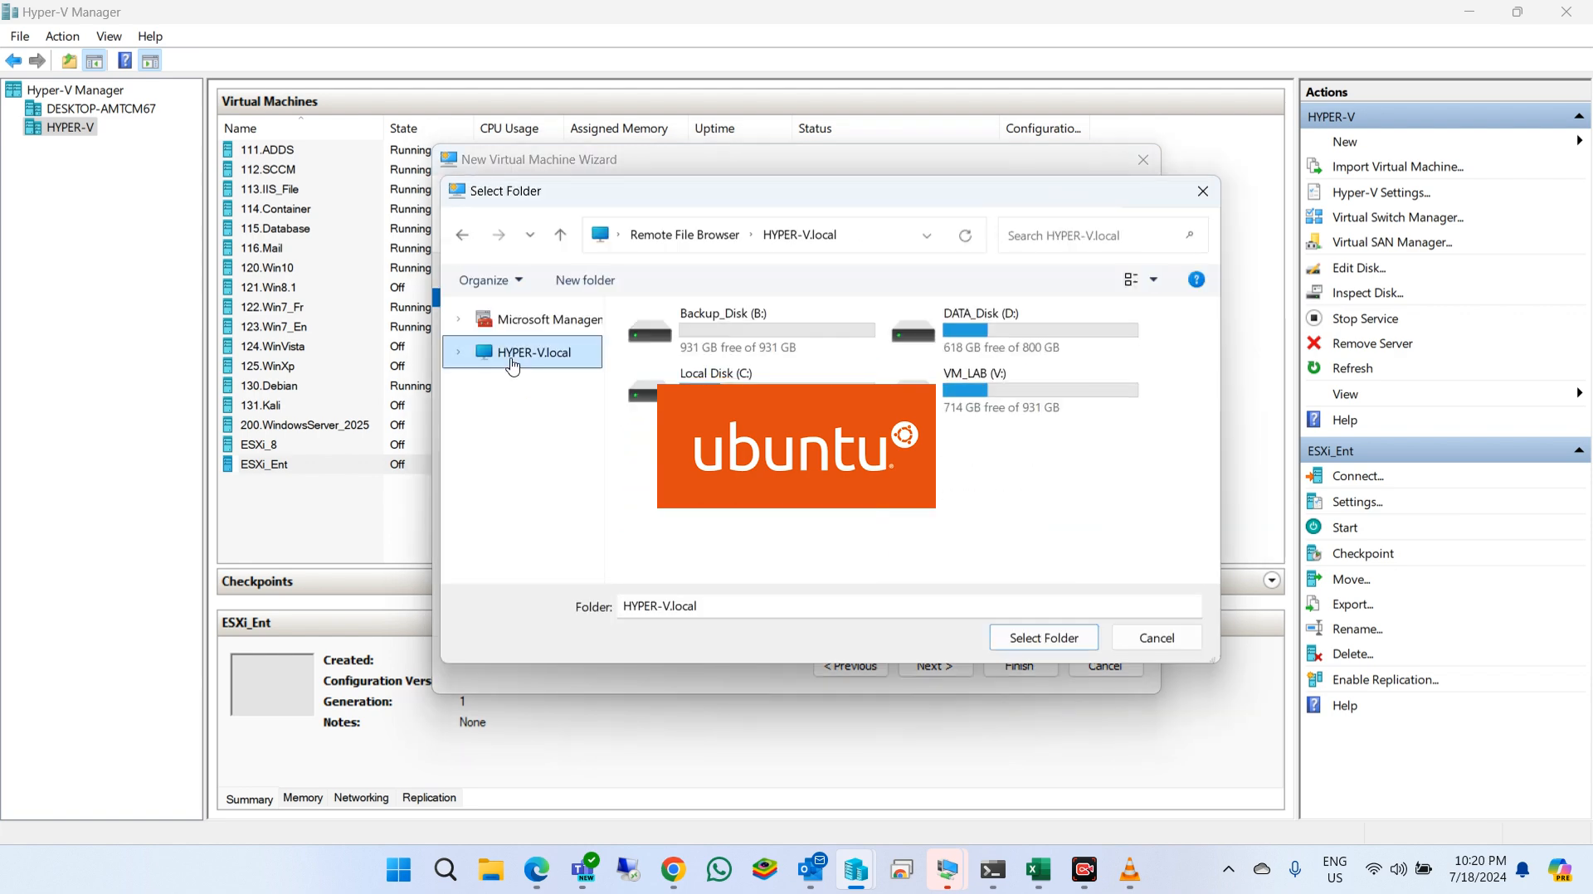
double_click(999, 405)
left_click(705, 329)
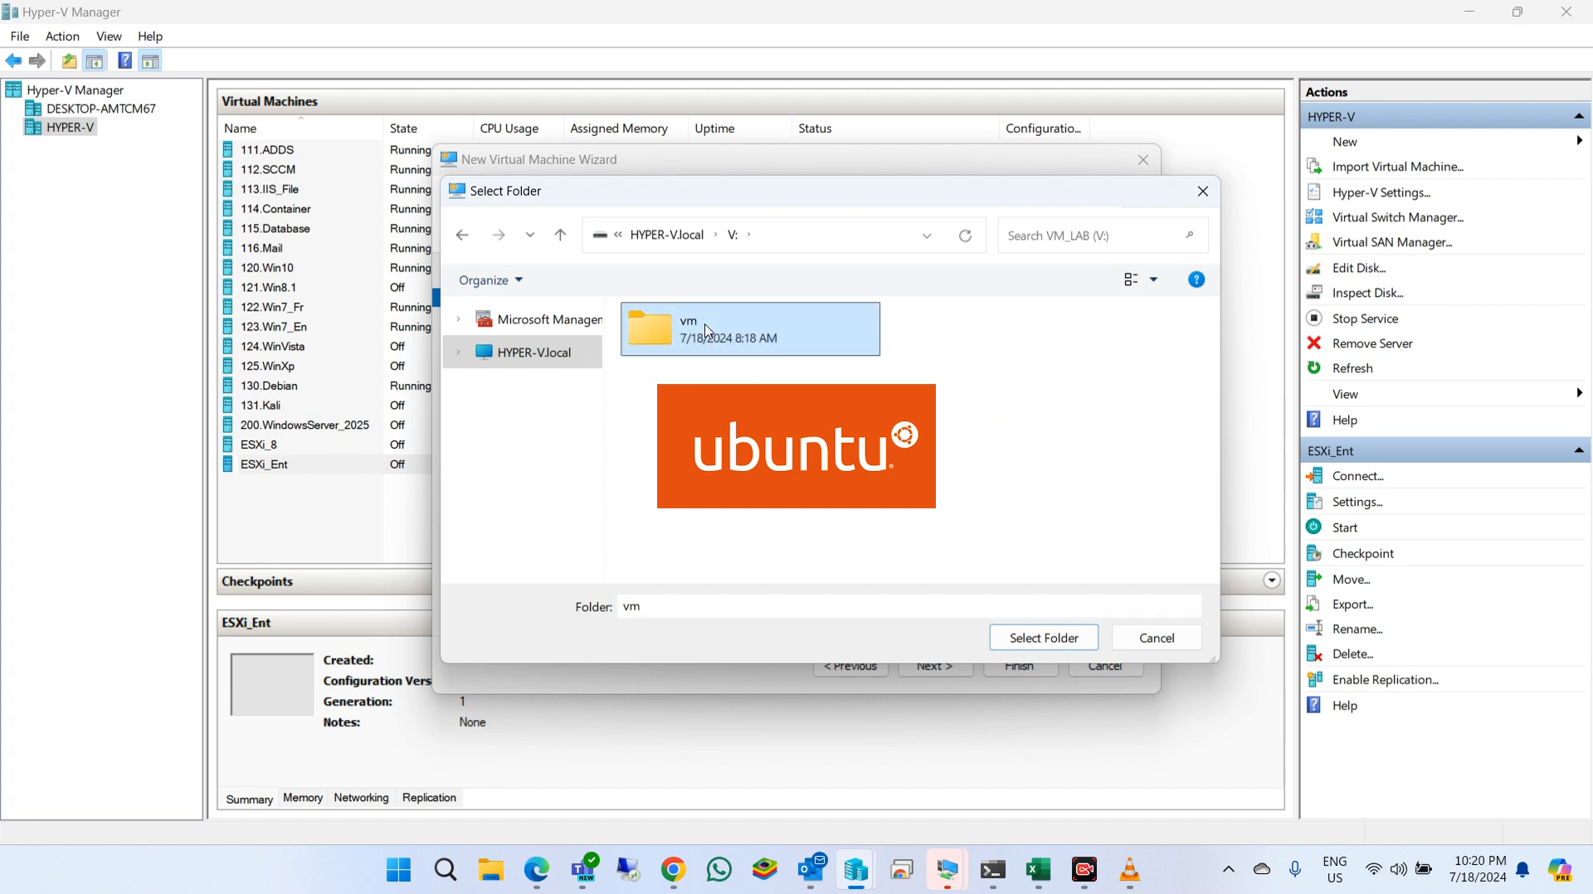
double_click(705, 330)
scroll(1004, 462, "down", 3)
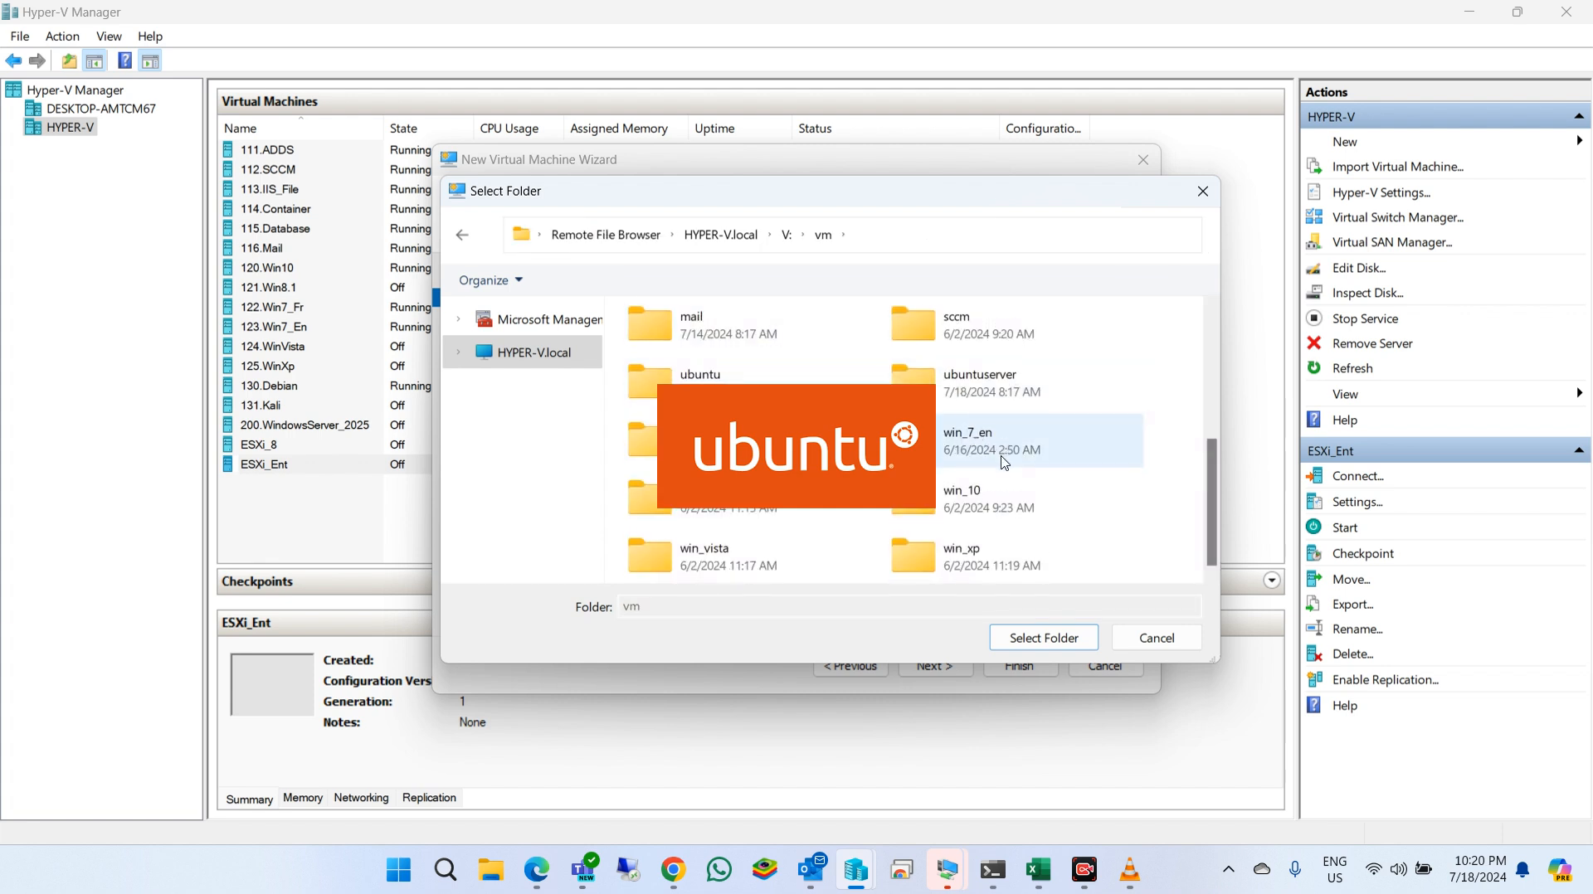
scroll(747, 498, "up", 3)
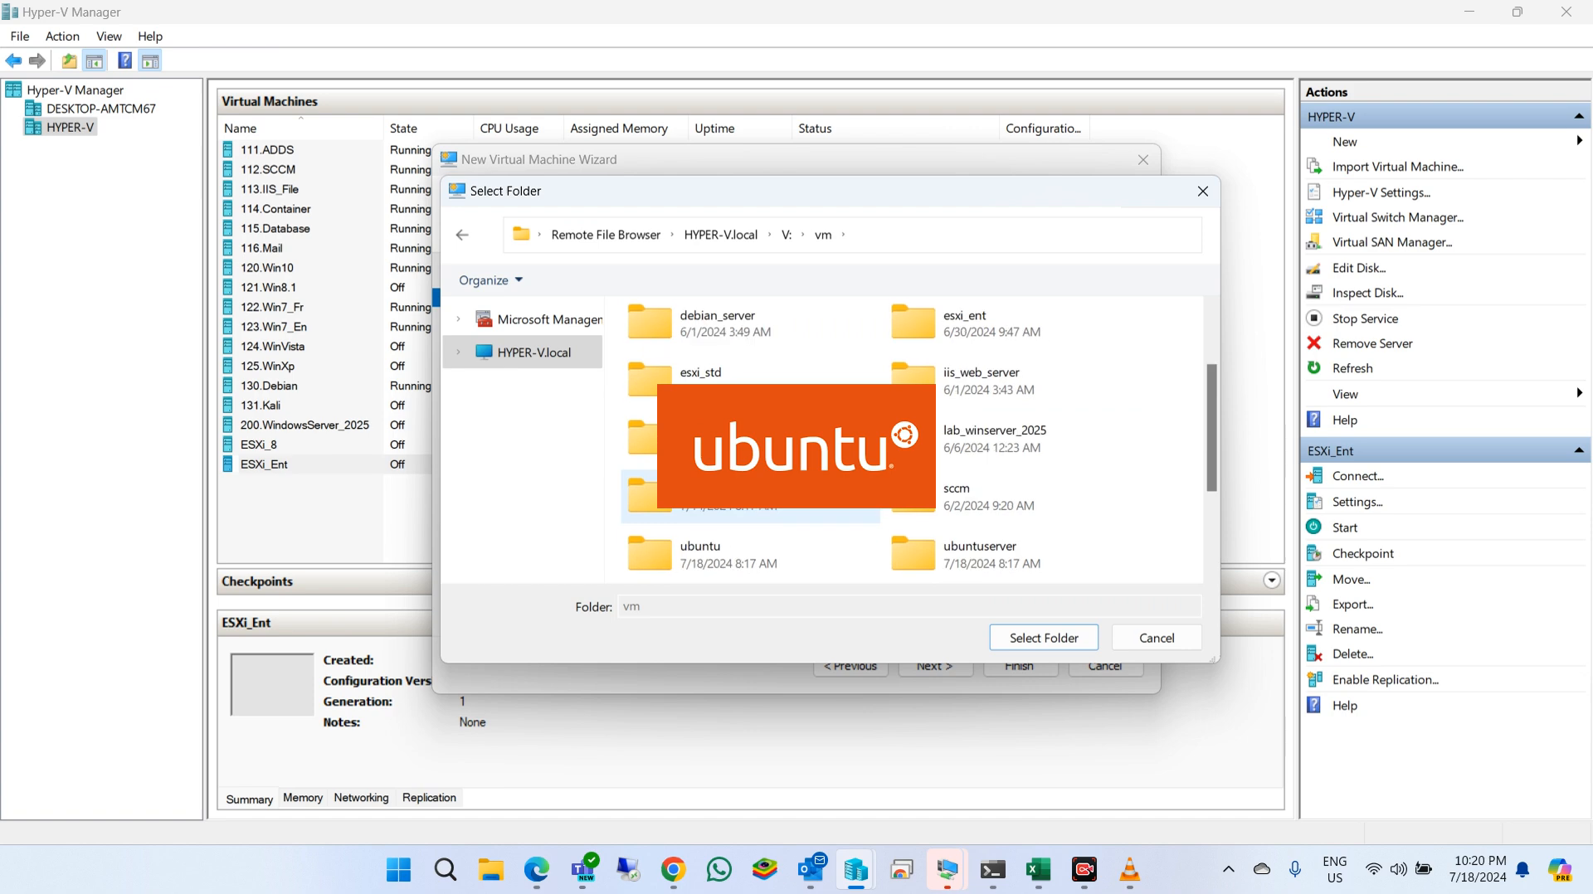
scroll(905, 440, "down", 3)
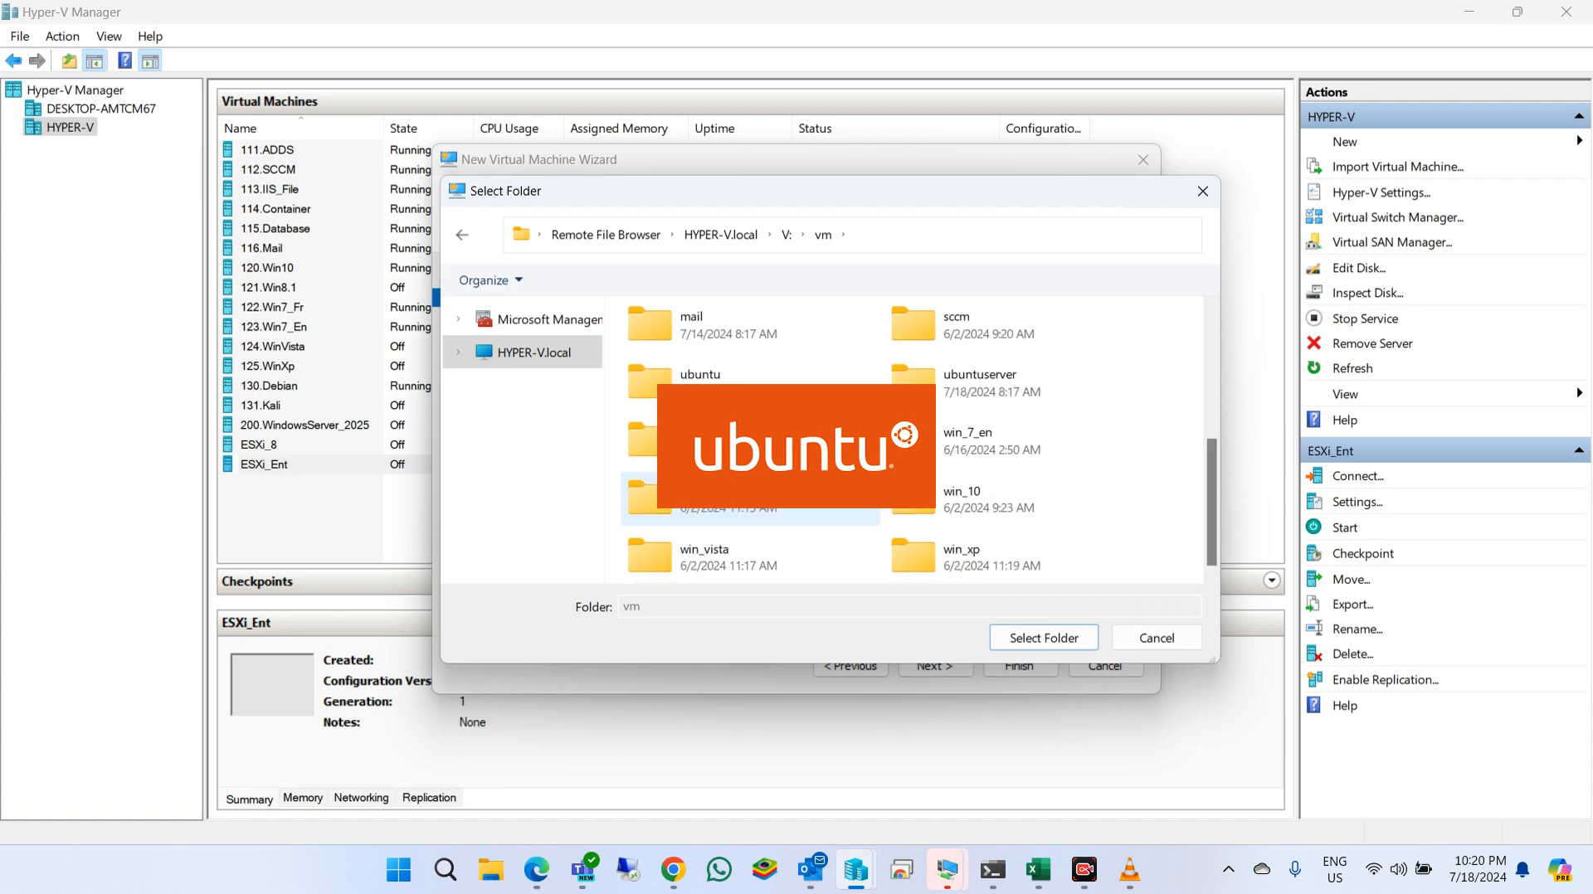
double_click(979, 384)
left_click(1042, 638)
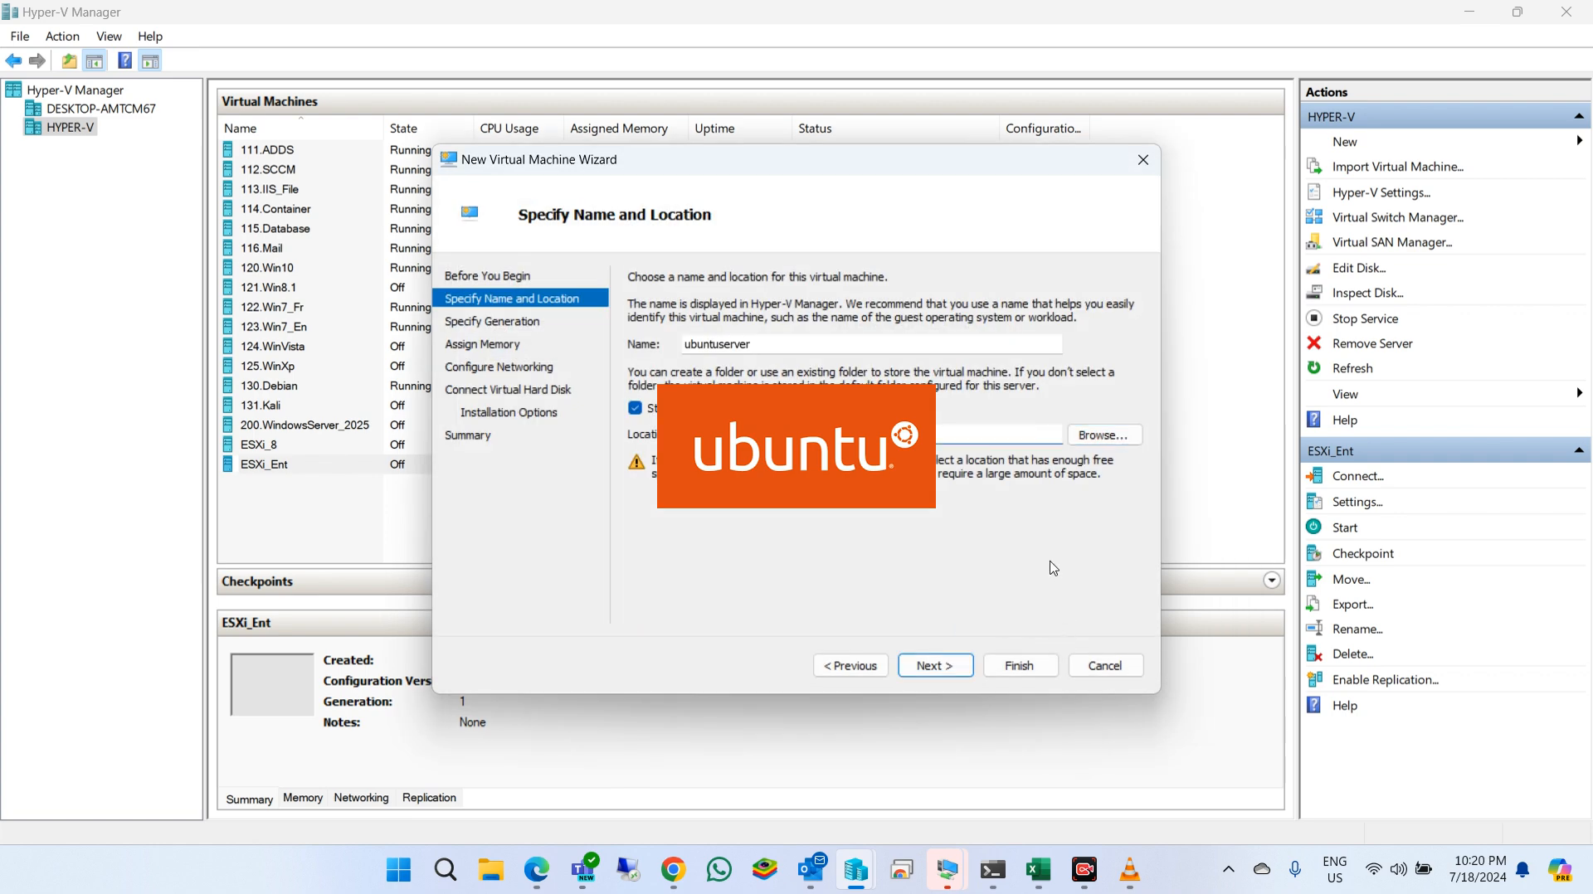
Make the virtual machine Generation 2.
left_click(934, 665)
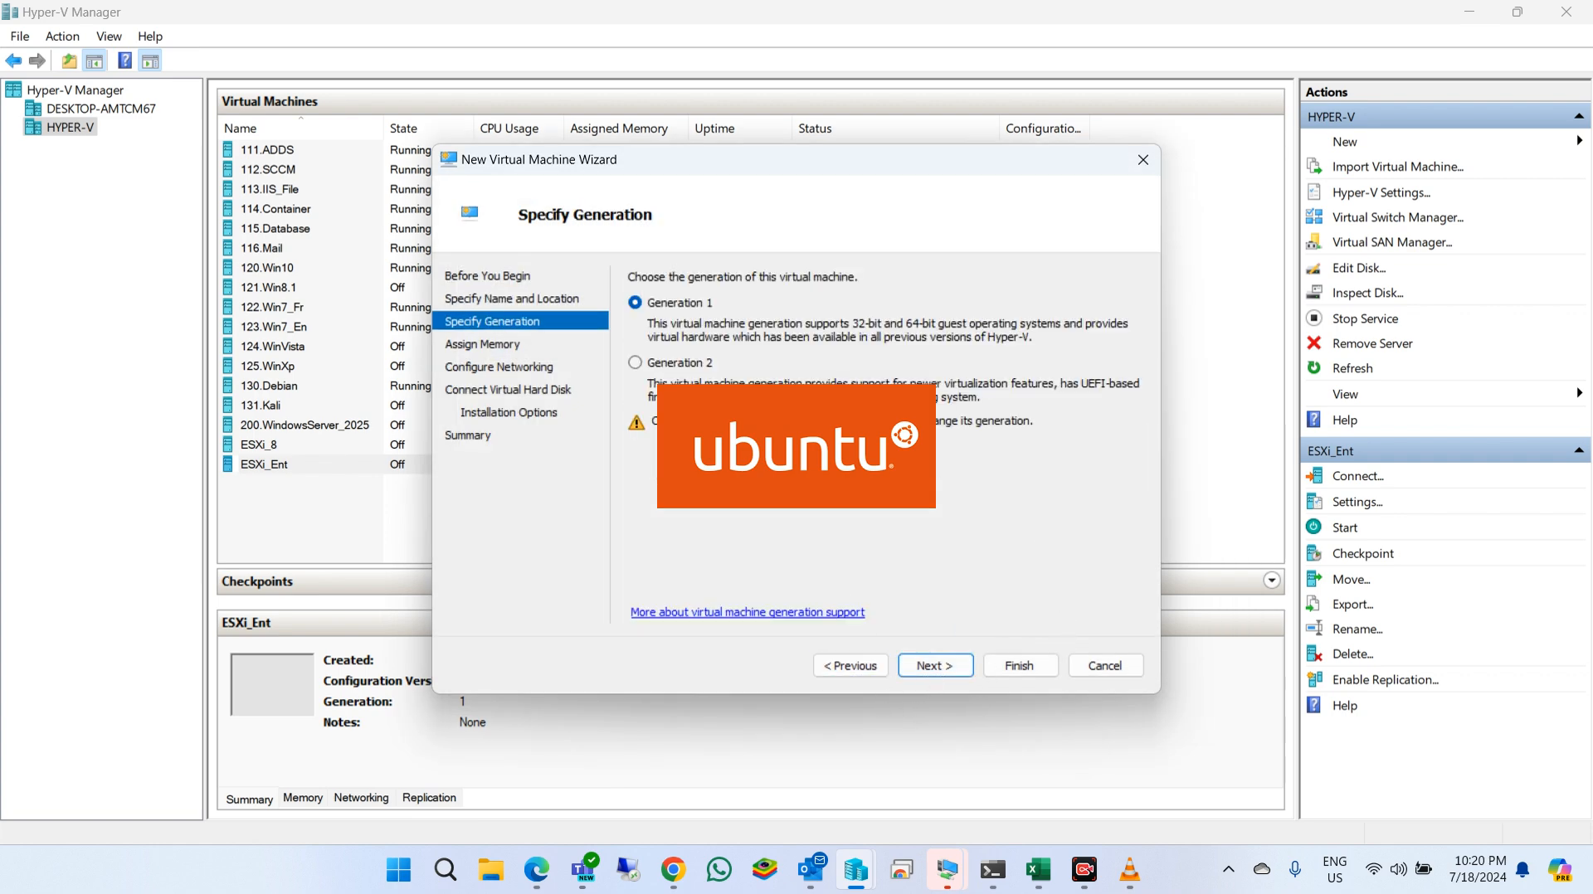
left_click(693, 362)
left_click(931, 664)
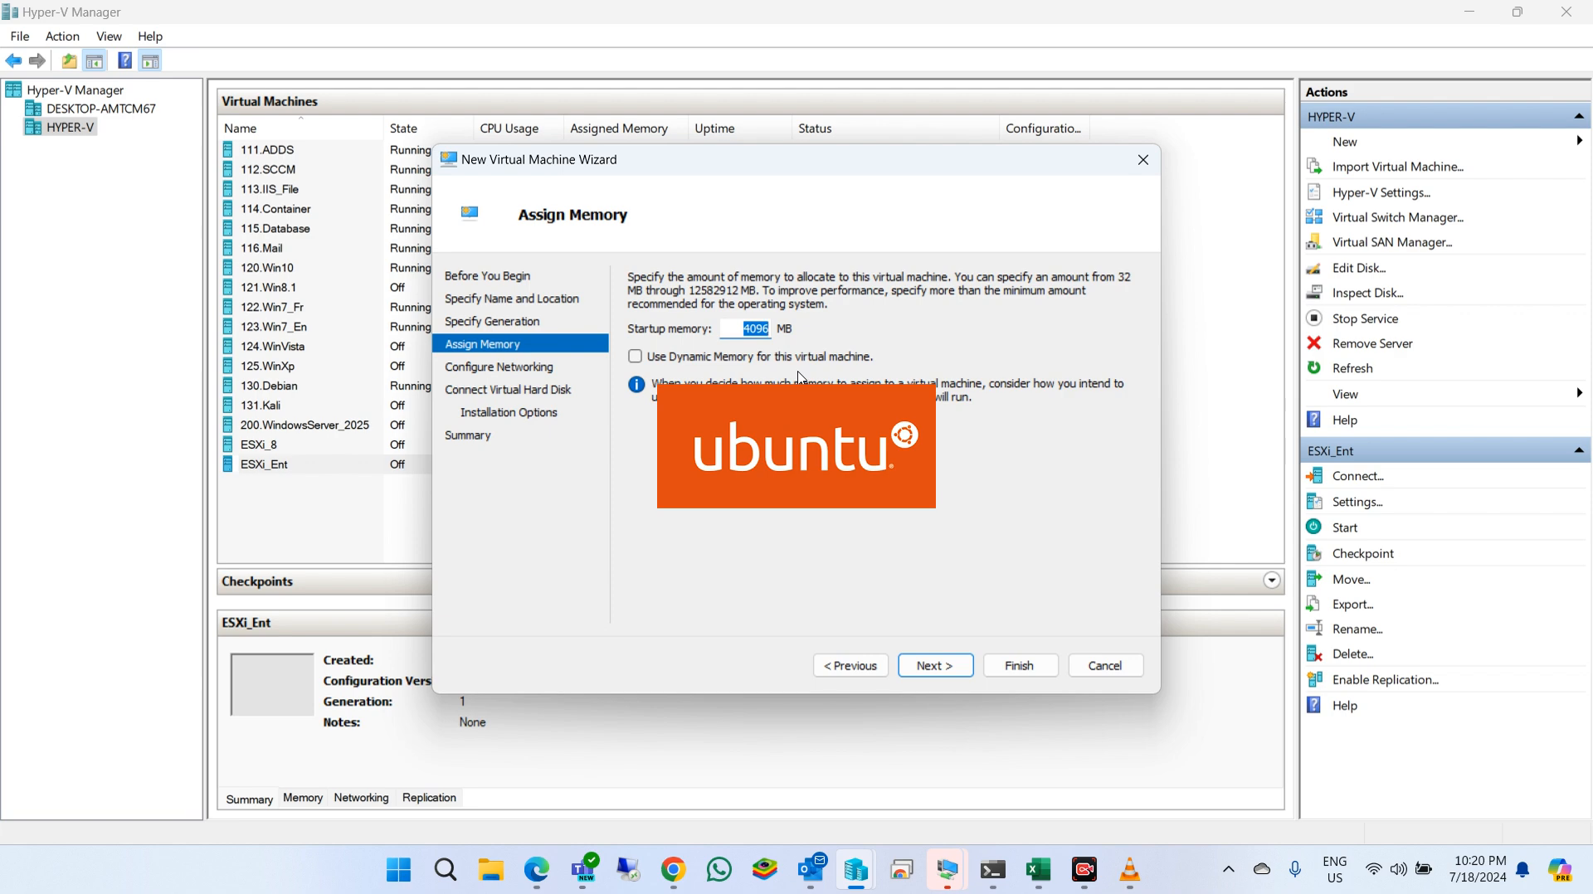
Set the startup memory to 2048 MB.
key("Right")
key("BackSpace")
key("BackSpace")
key("BackSpace")
key("BackSpace")
type("2048")
Connect the VM's network adapter to the virtual switch.
left_click(942, 664)
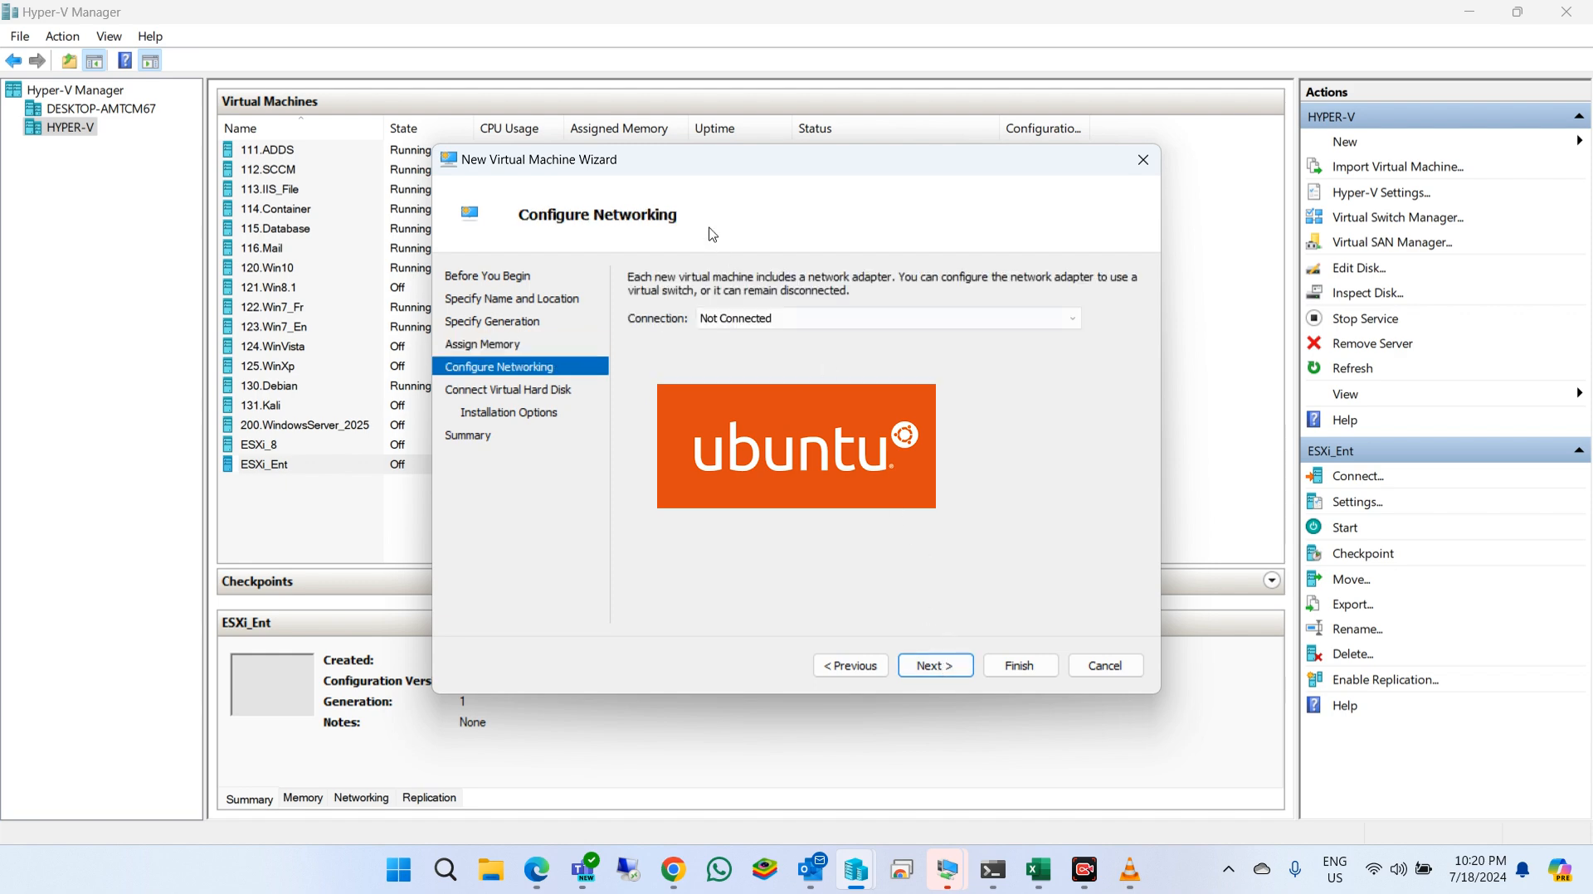
left_click(765, 322)
left_click(743, 363)
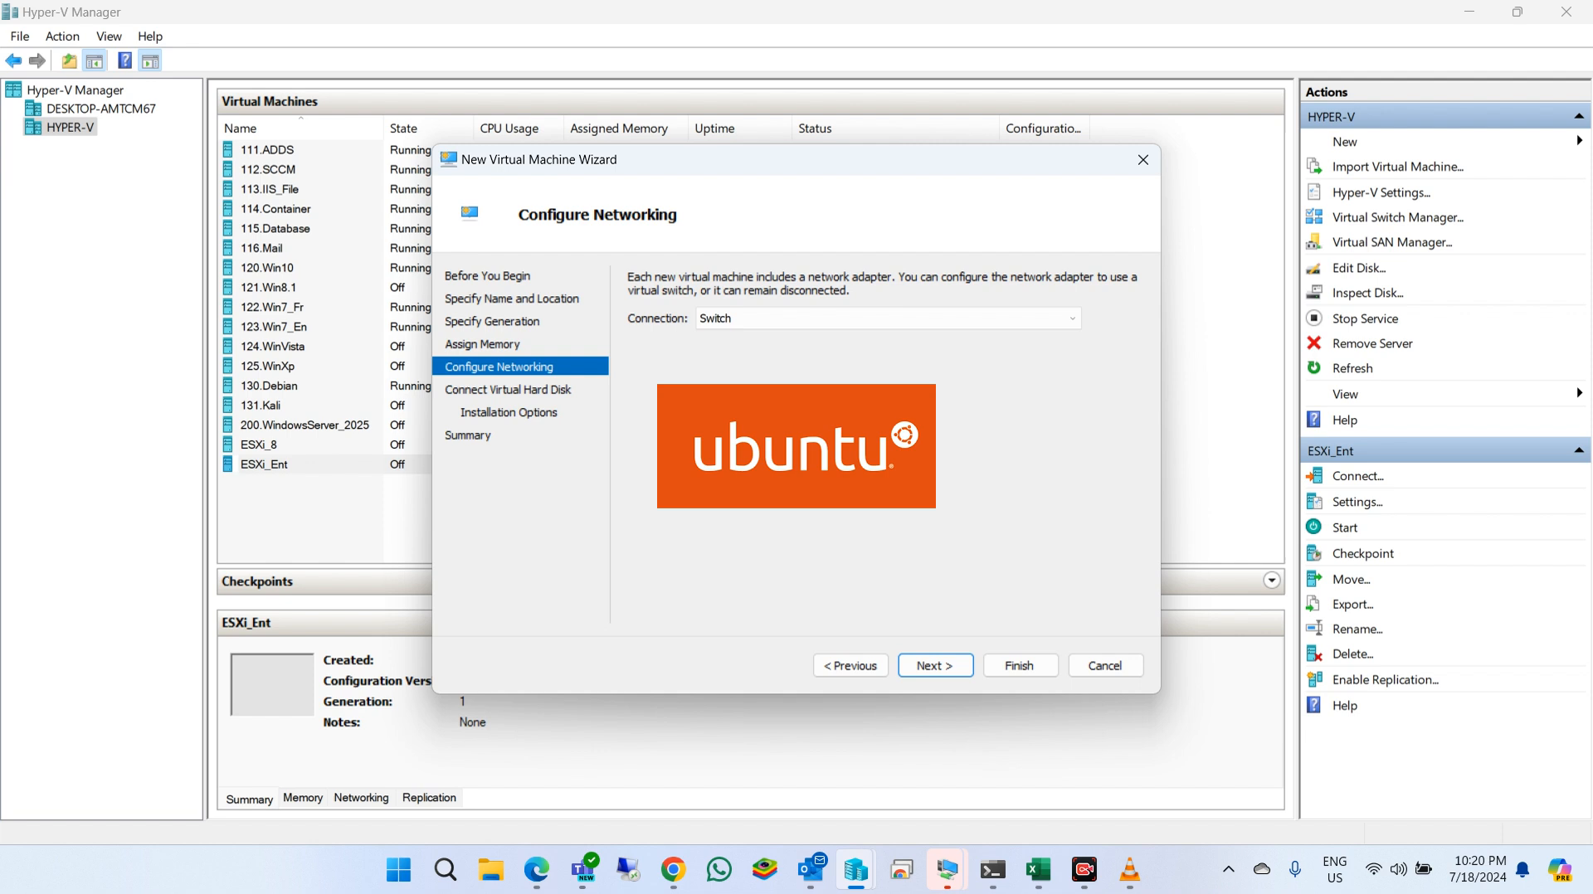
left_click(940, 662)
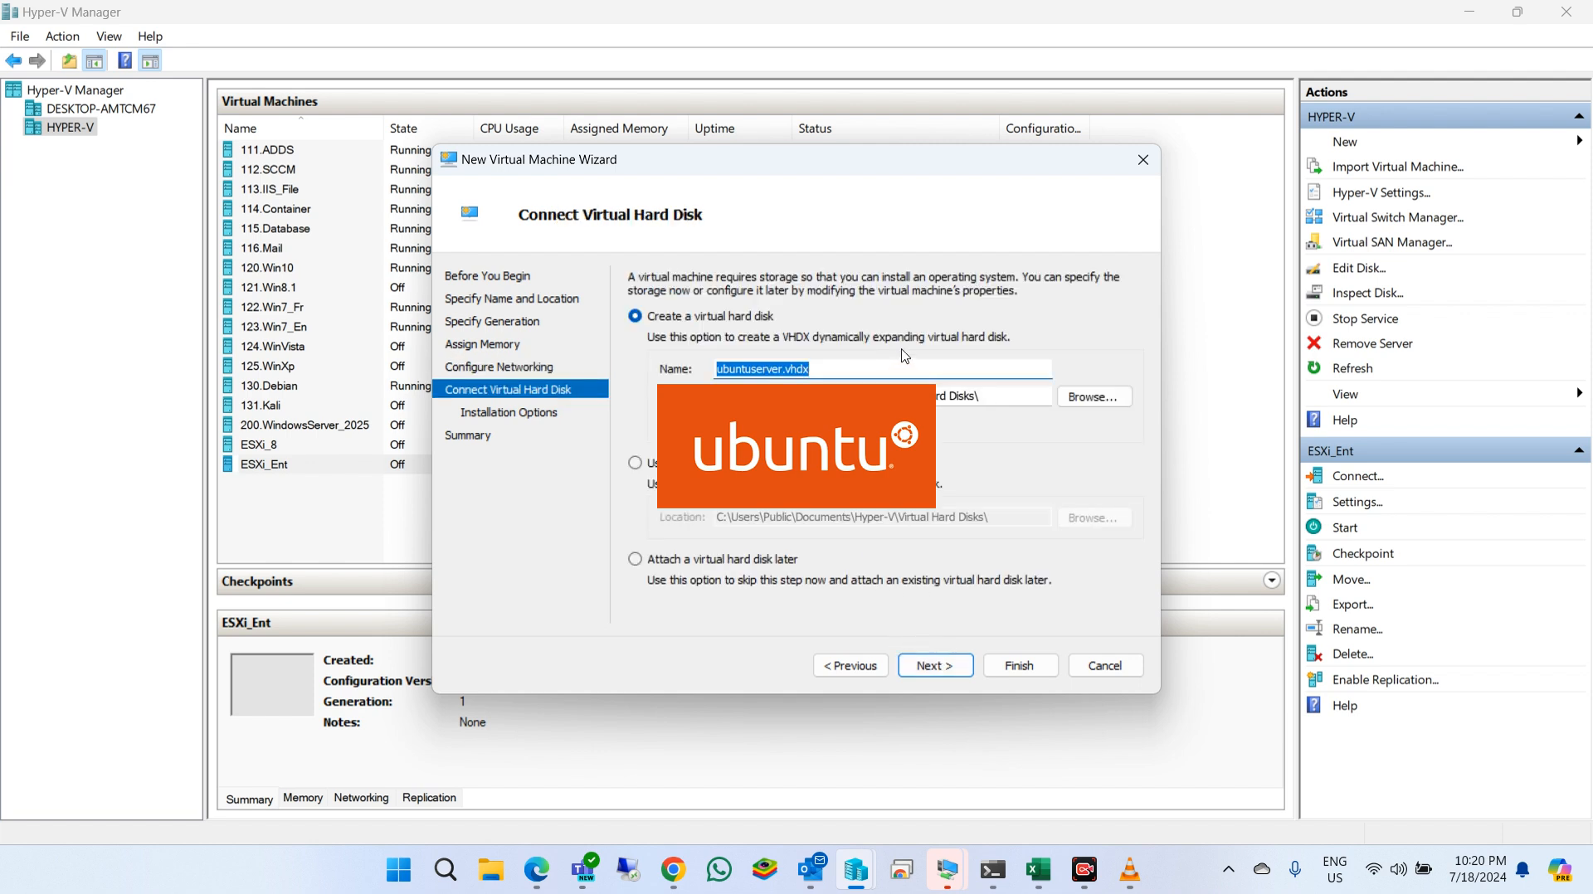
Set the ubuntuserver.vhdx disk location to the V:\vm\ubuntuserver folder.
left_click(1059, 397)
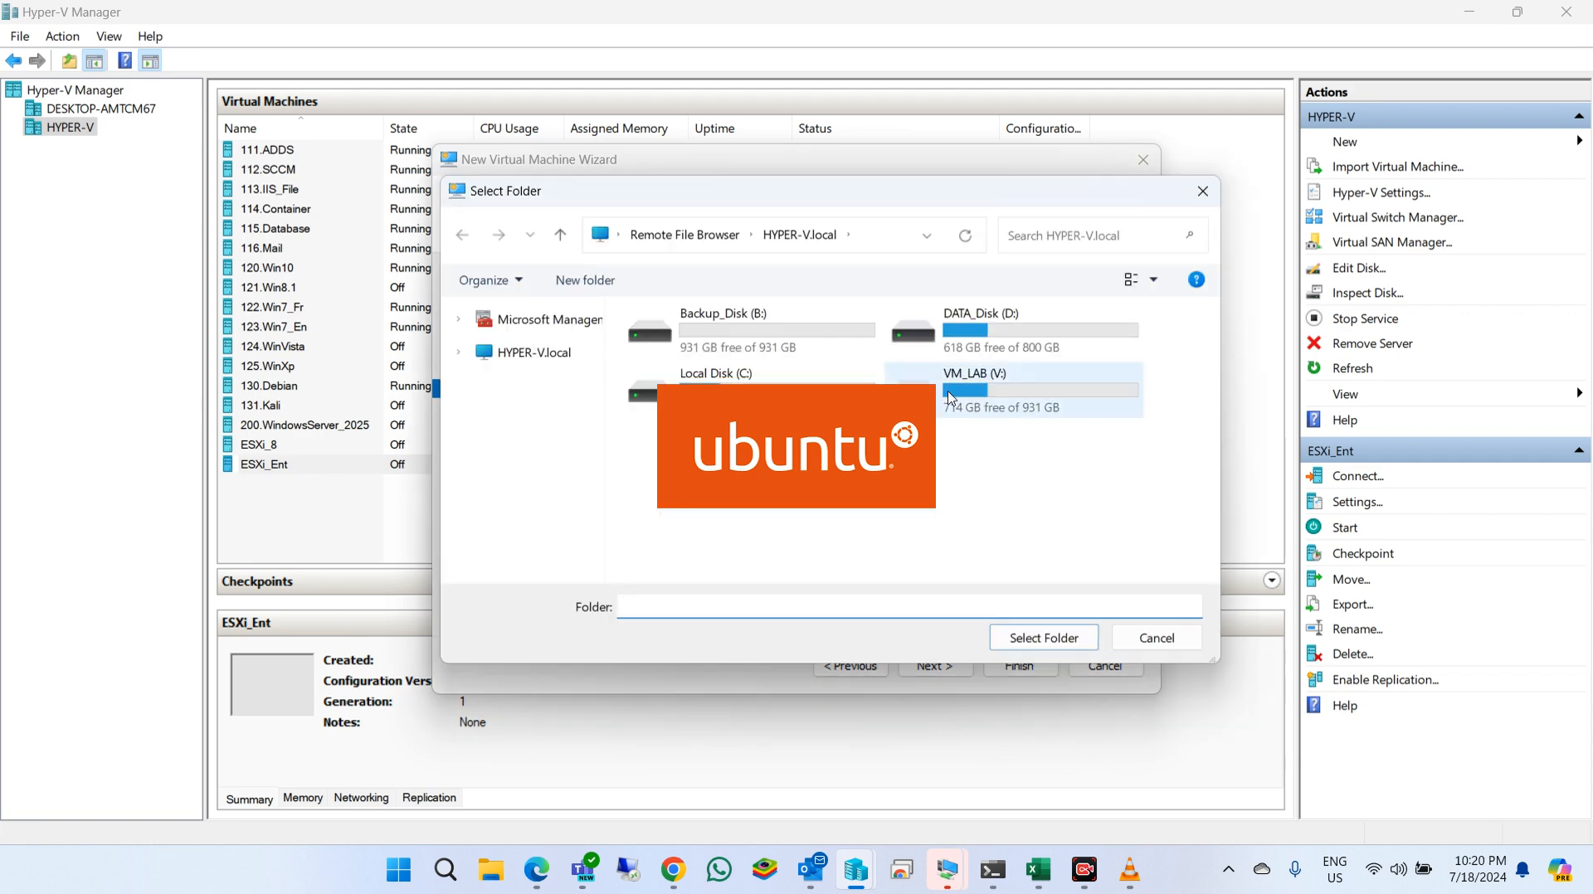
double_click(968, 398)
double_click(680, 327)
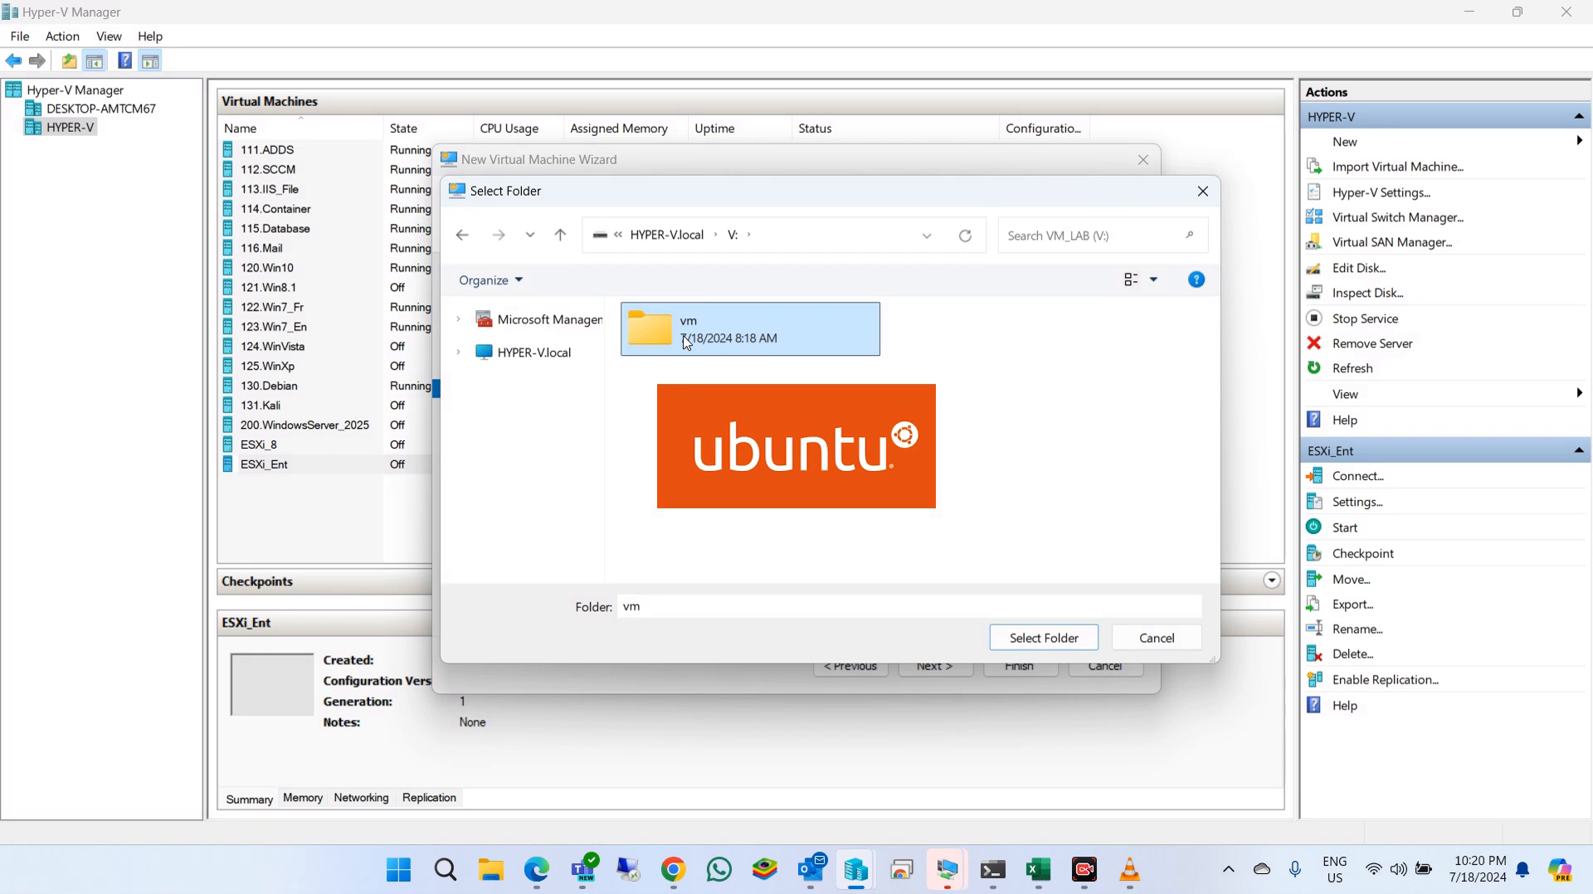
scroll(954, 465, "down", 5)
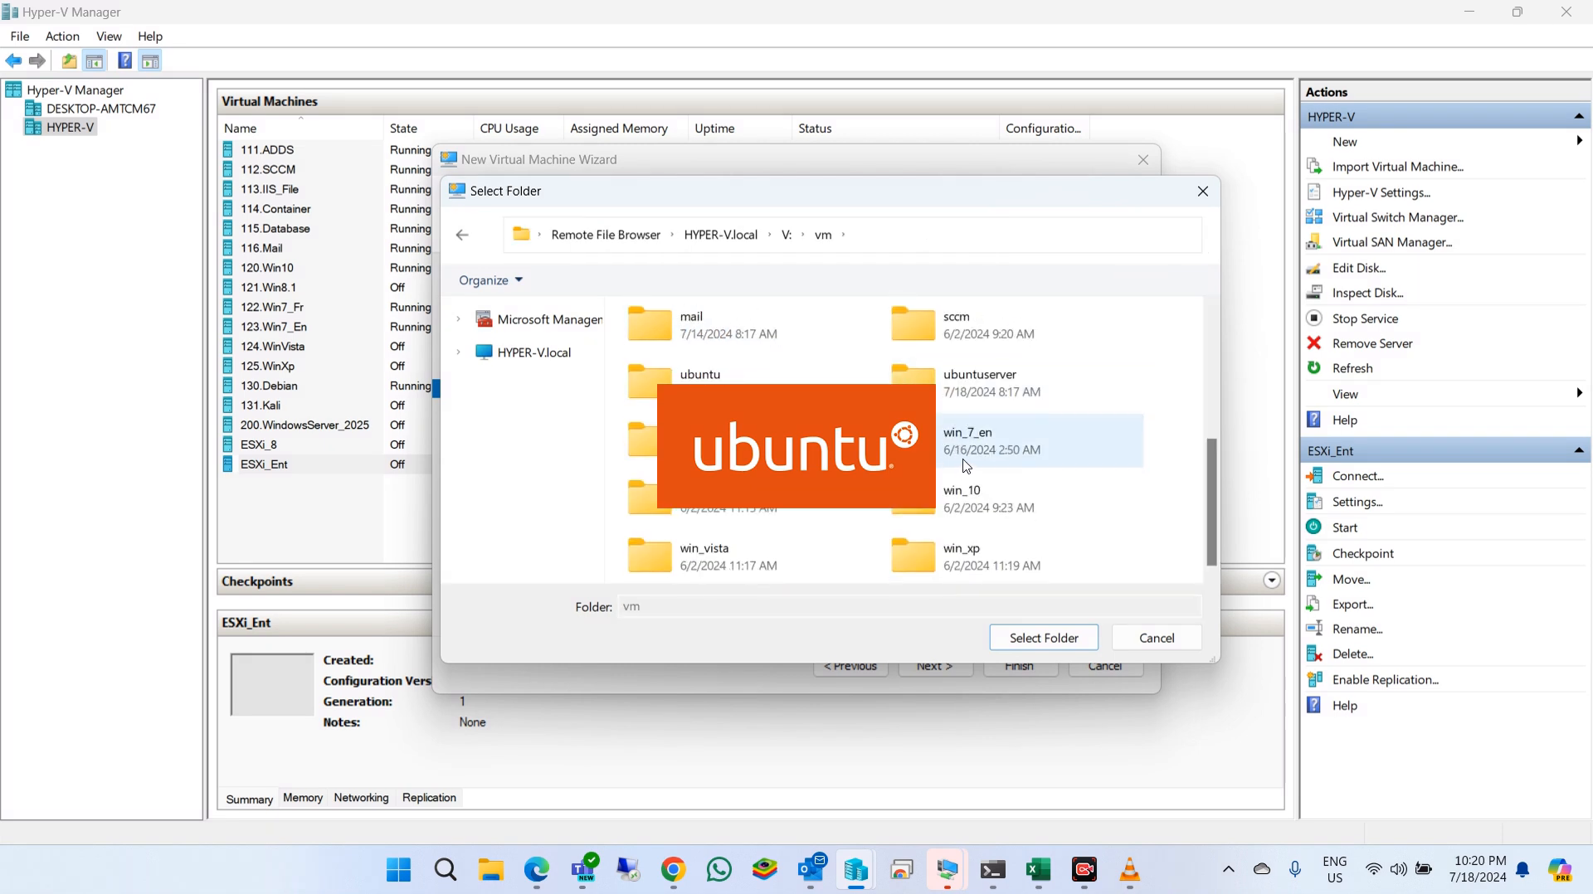
double_click(1002, 398)
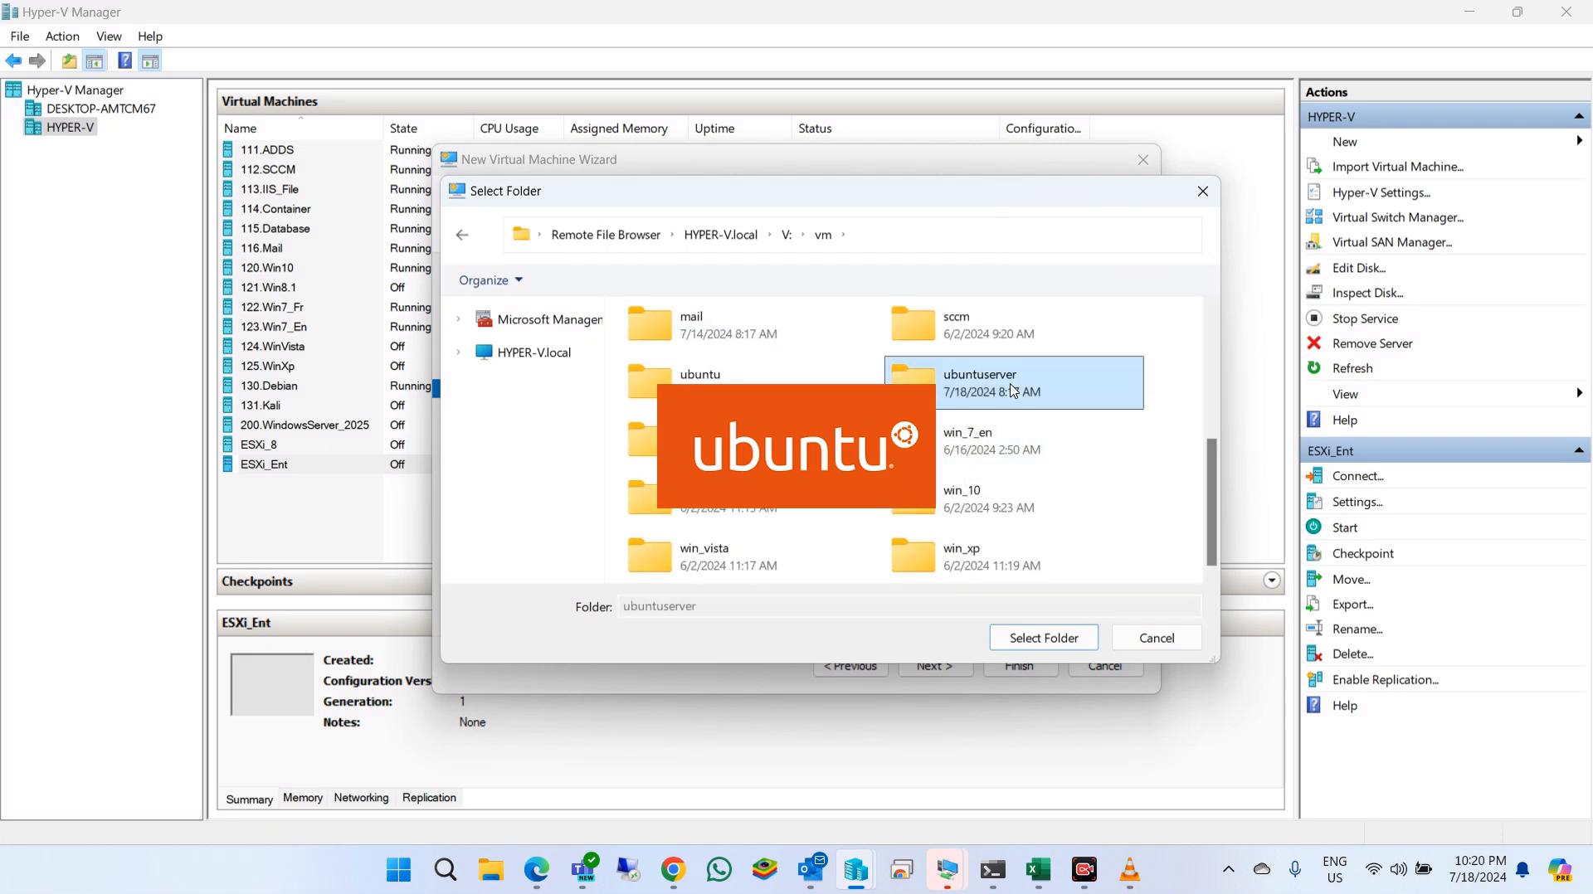
left_click(1041, 638)
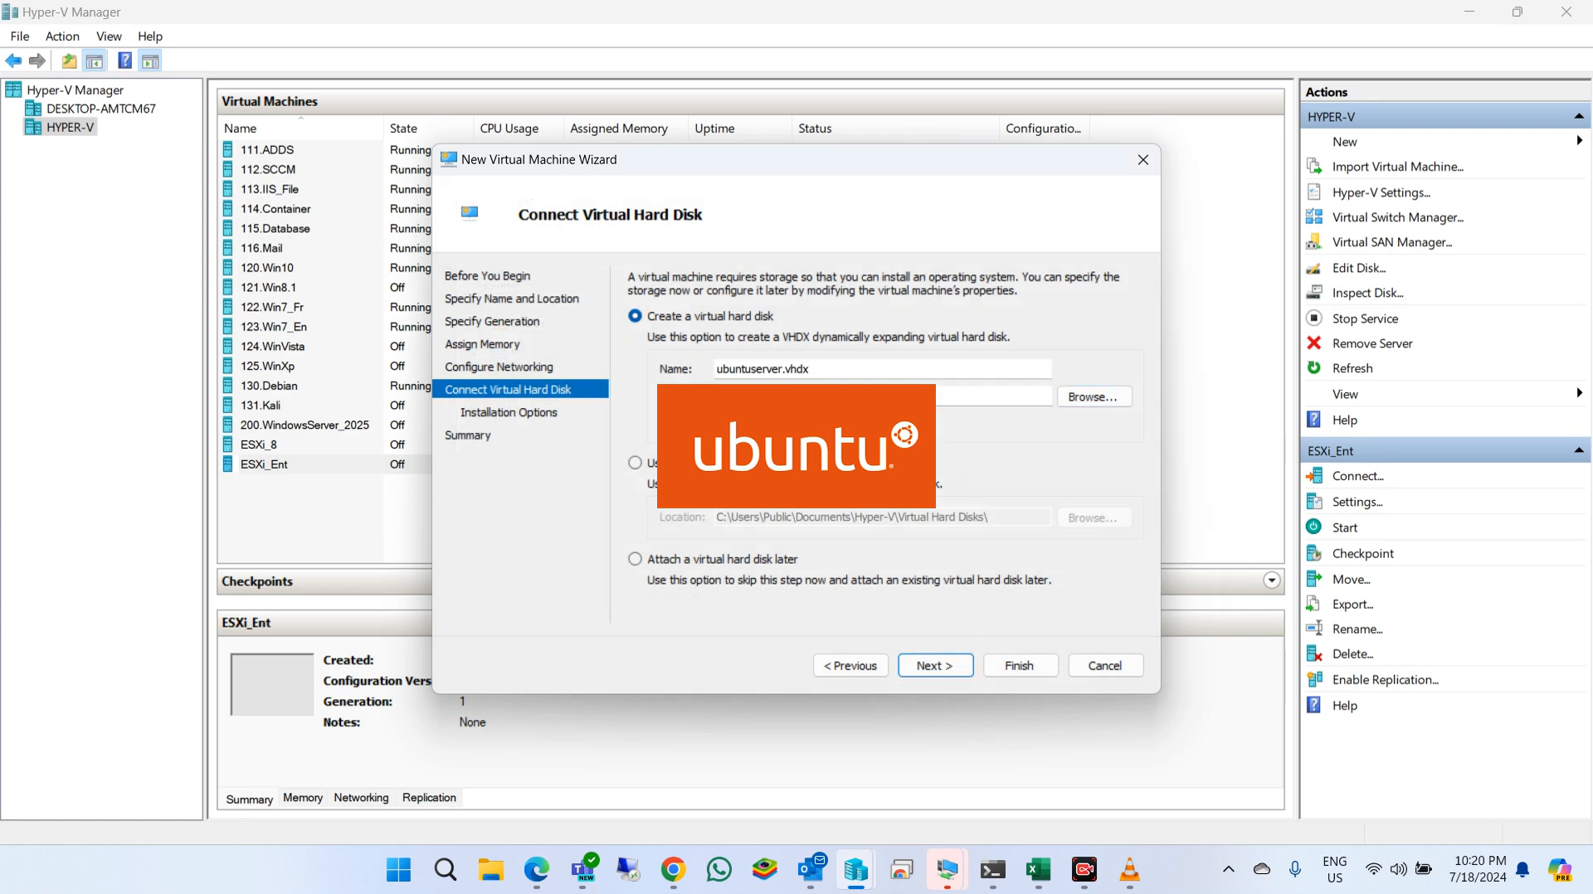
Install from bootable image D:\setup\os\ubuntu-24.04-live-server-amd64.iso and finish the wizard.
left_click(935, 666)
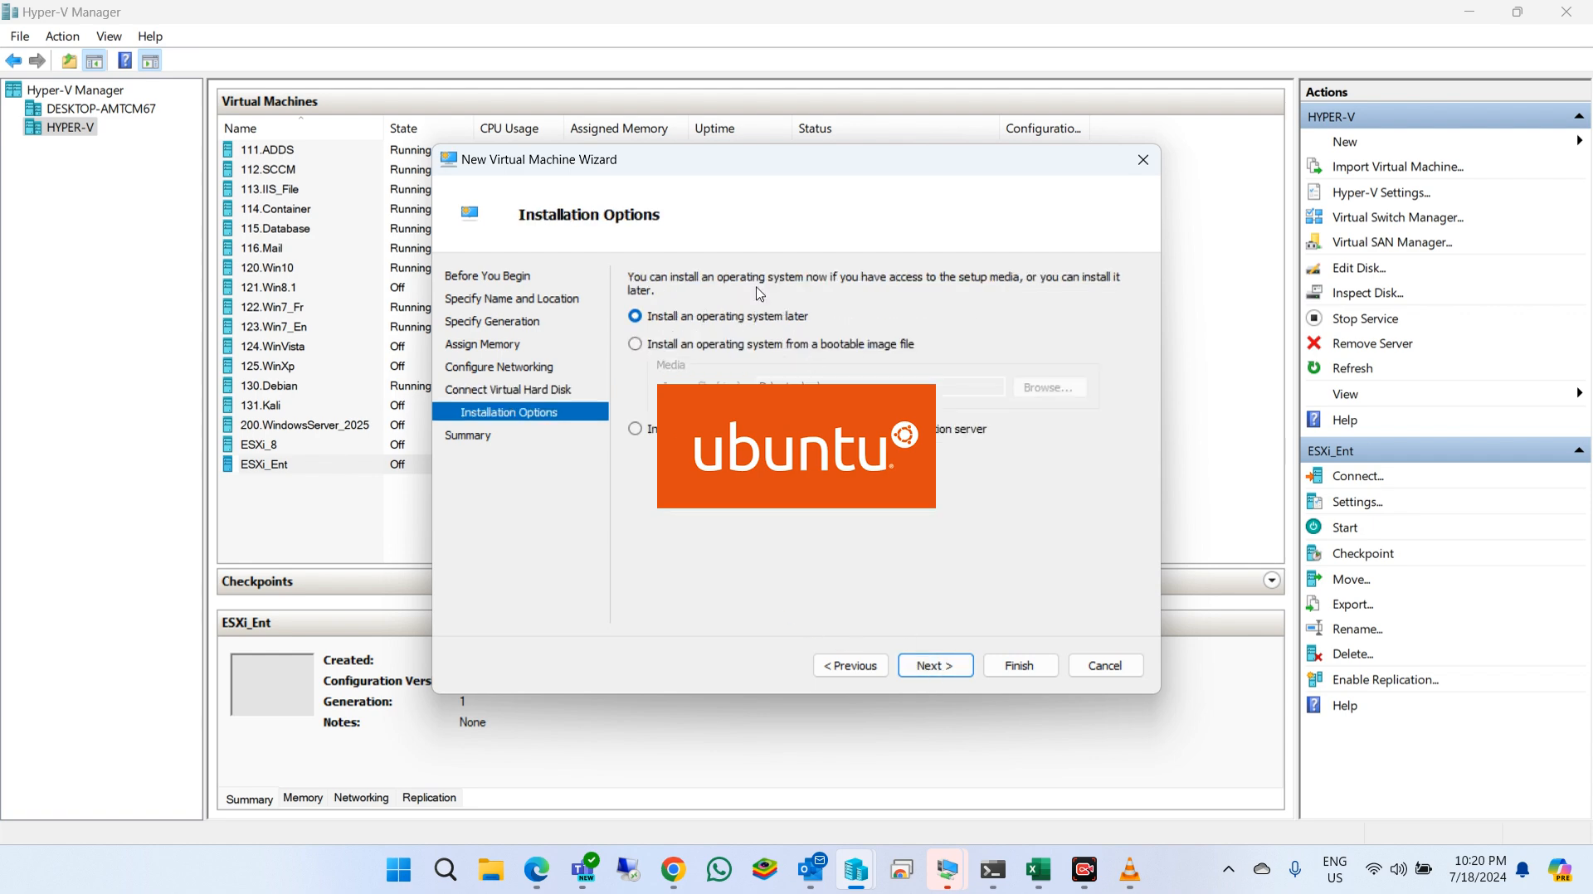
left_click(765, 344)
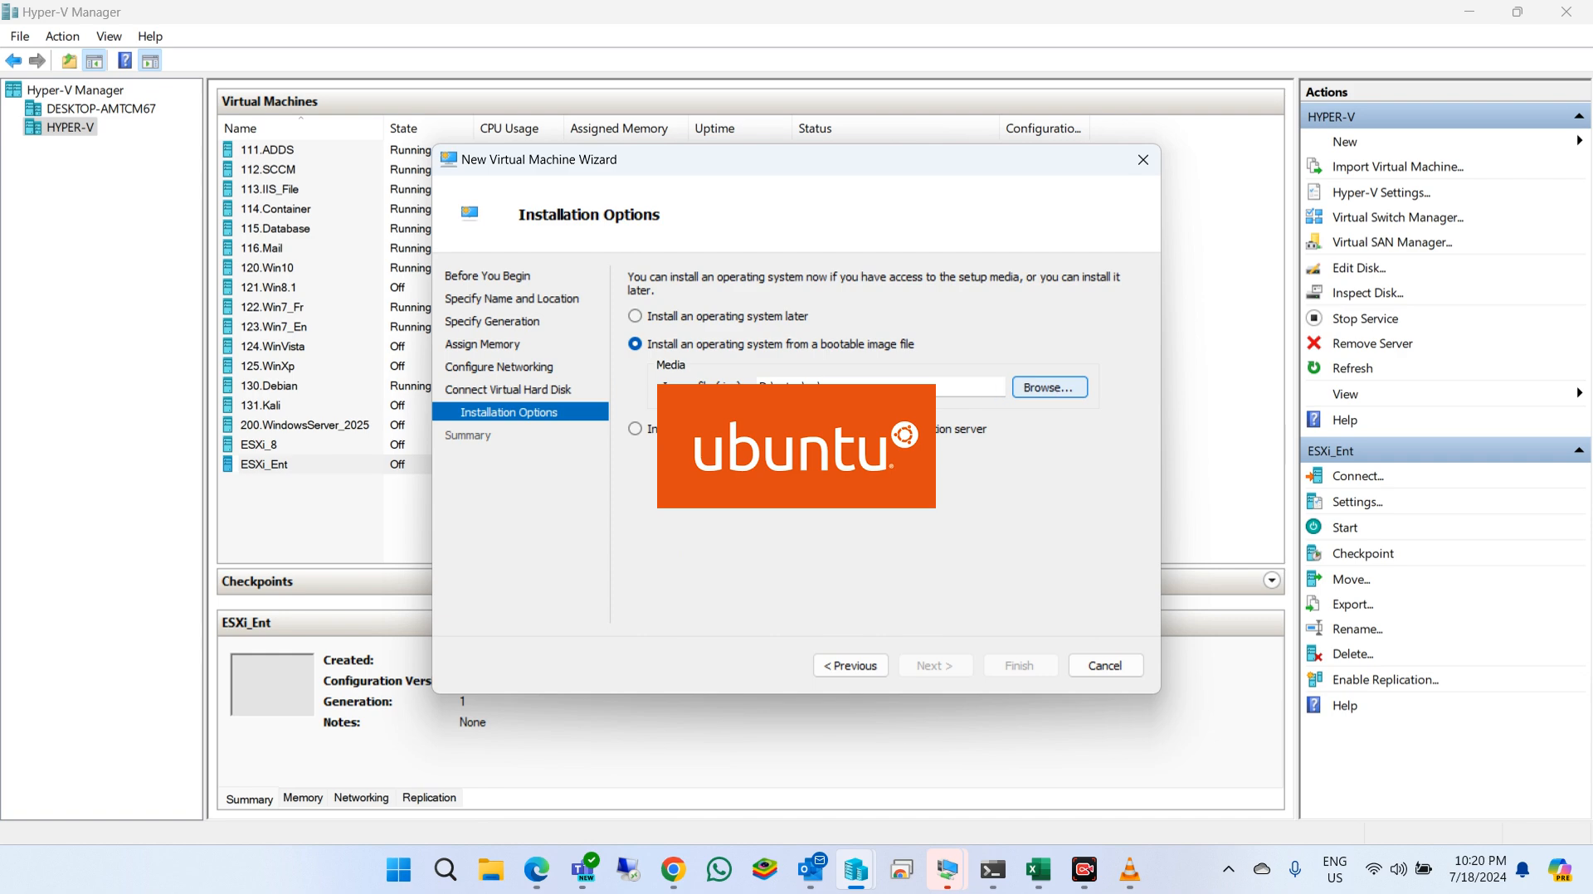
left_click(1049, 387)
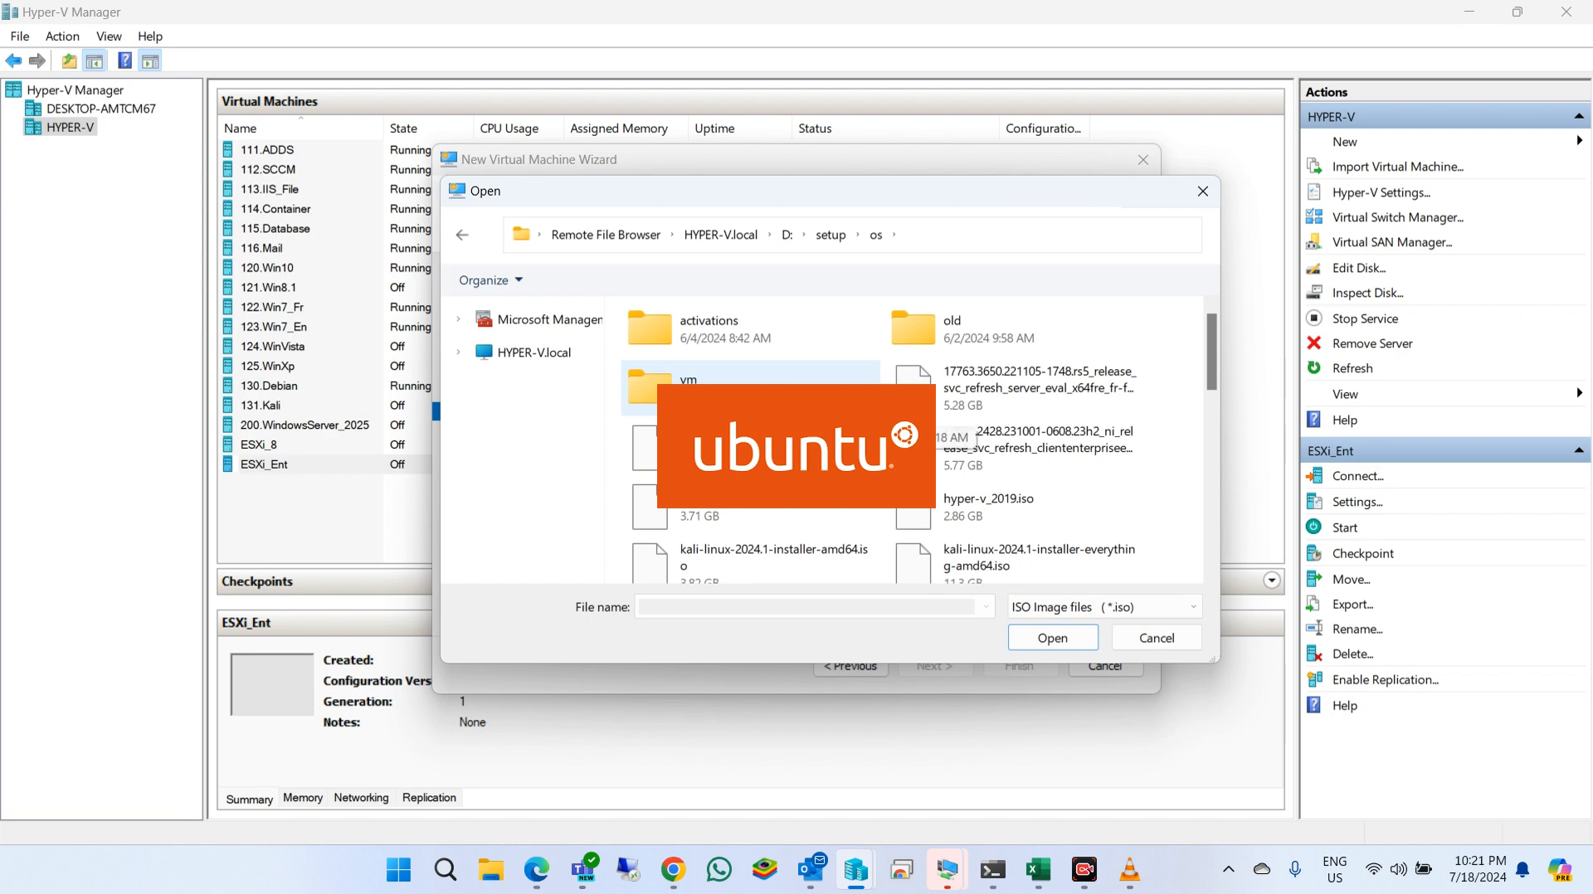
scroll(664, 399, "down", 10)
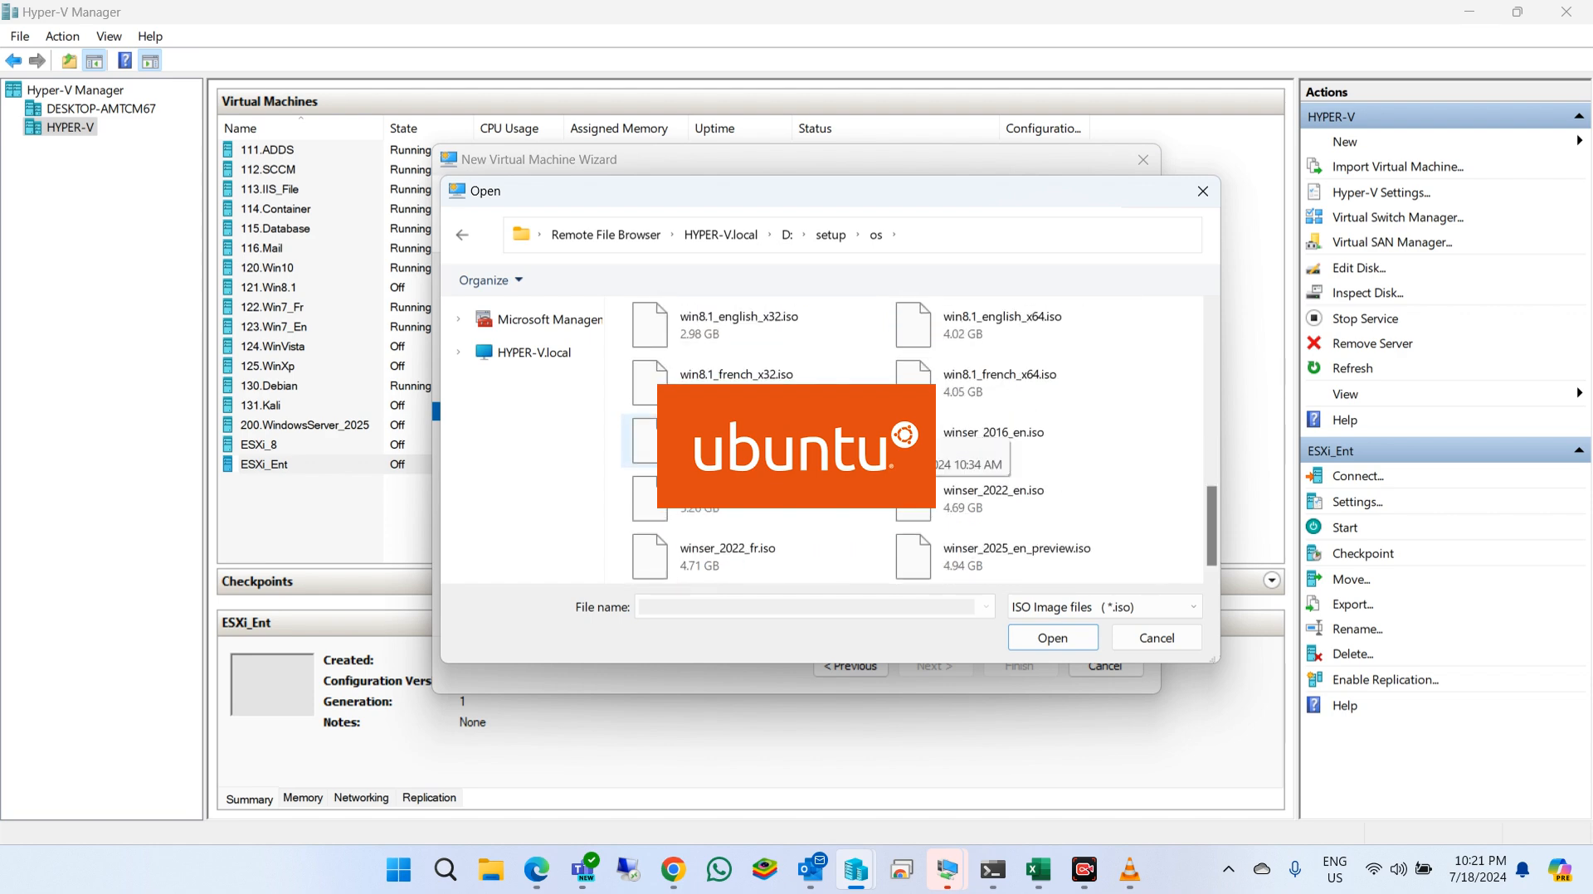
scroll(796, 440, "up", 3)
scroll(656, 406, "up", 3)
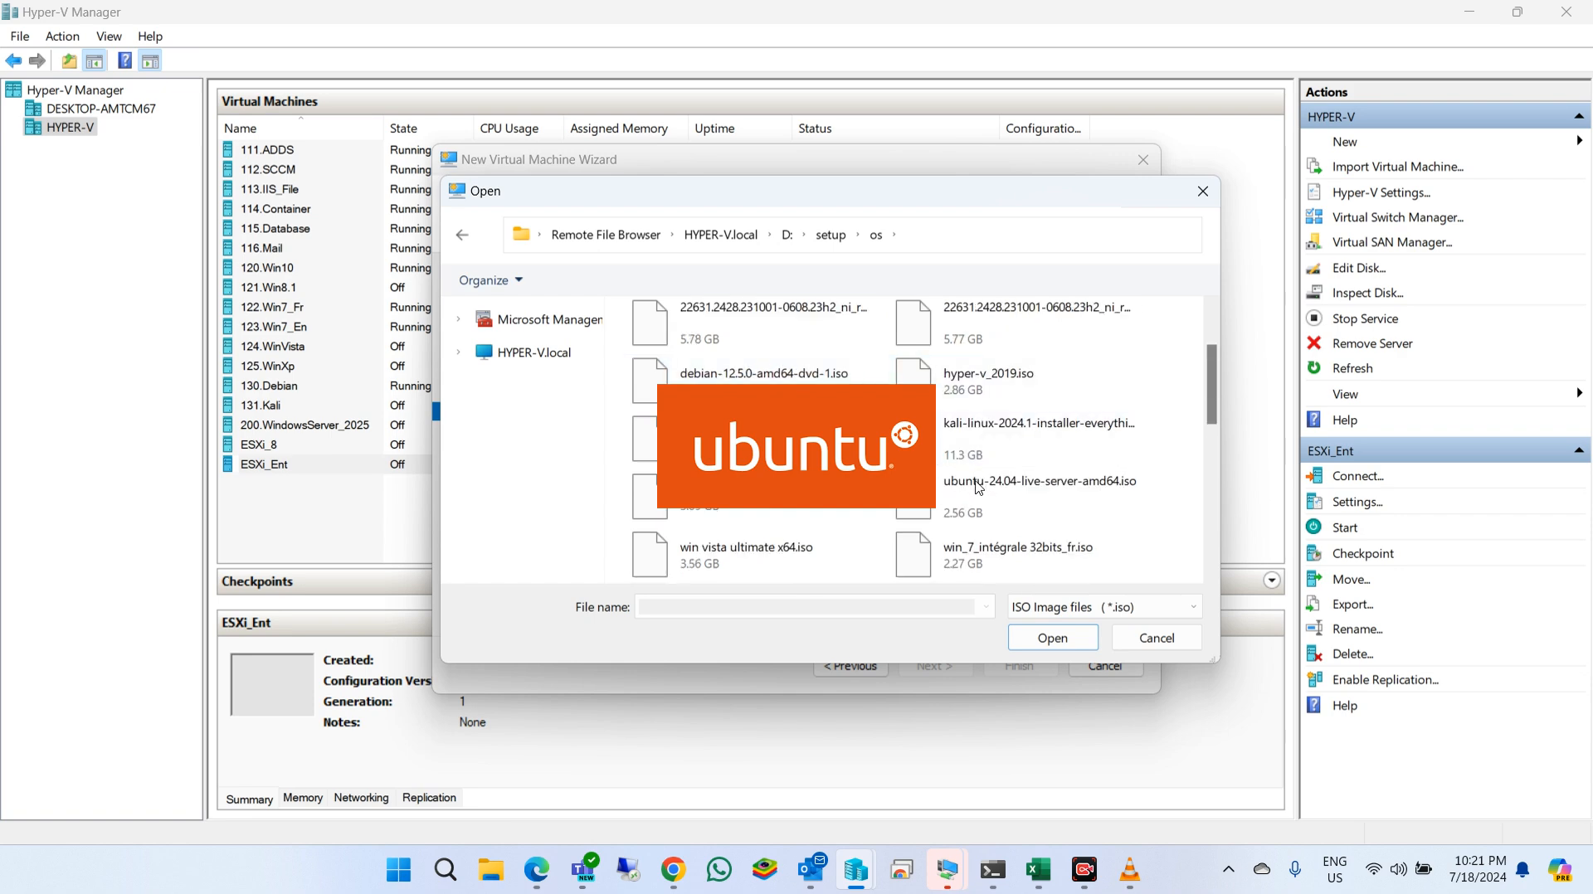
left_click(1041, 491)
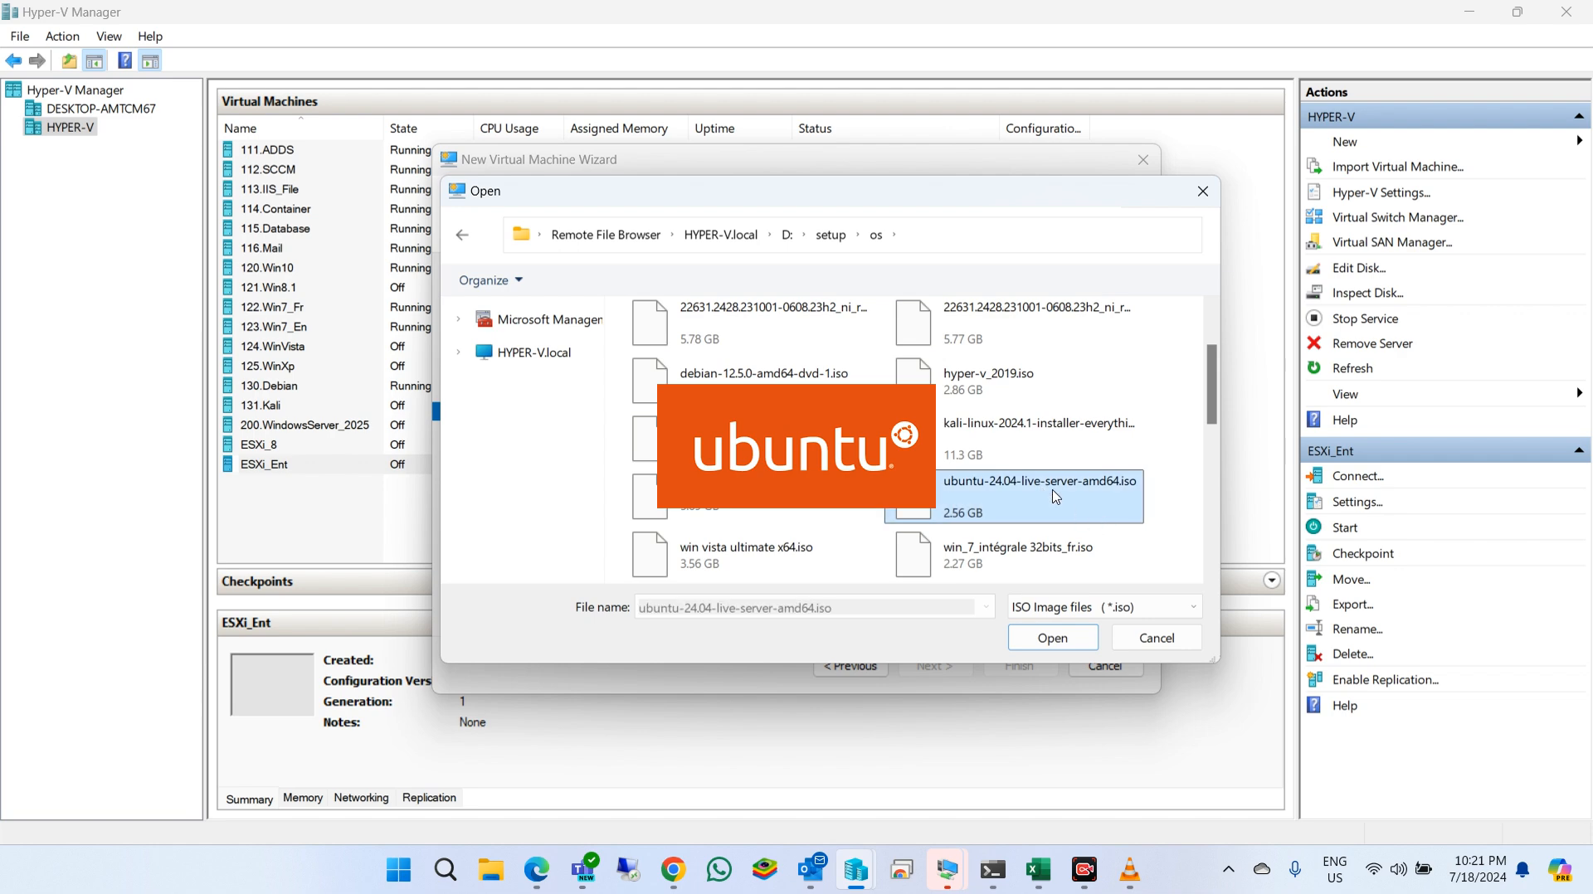
double_click(994, 504)
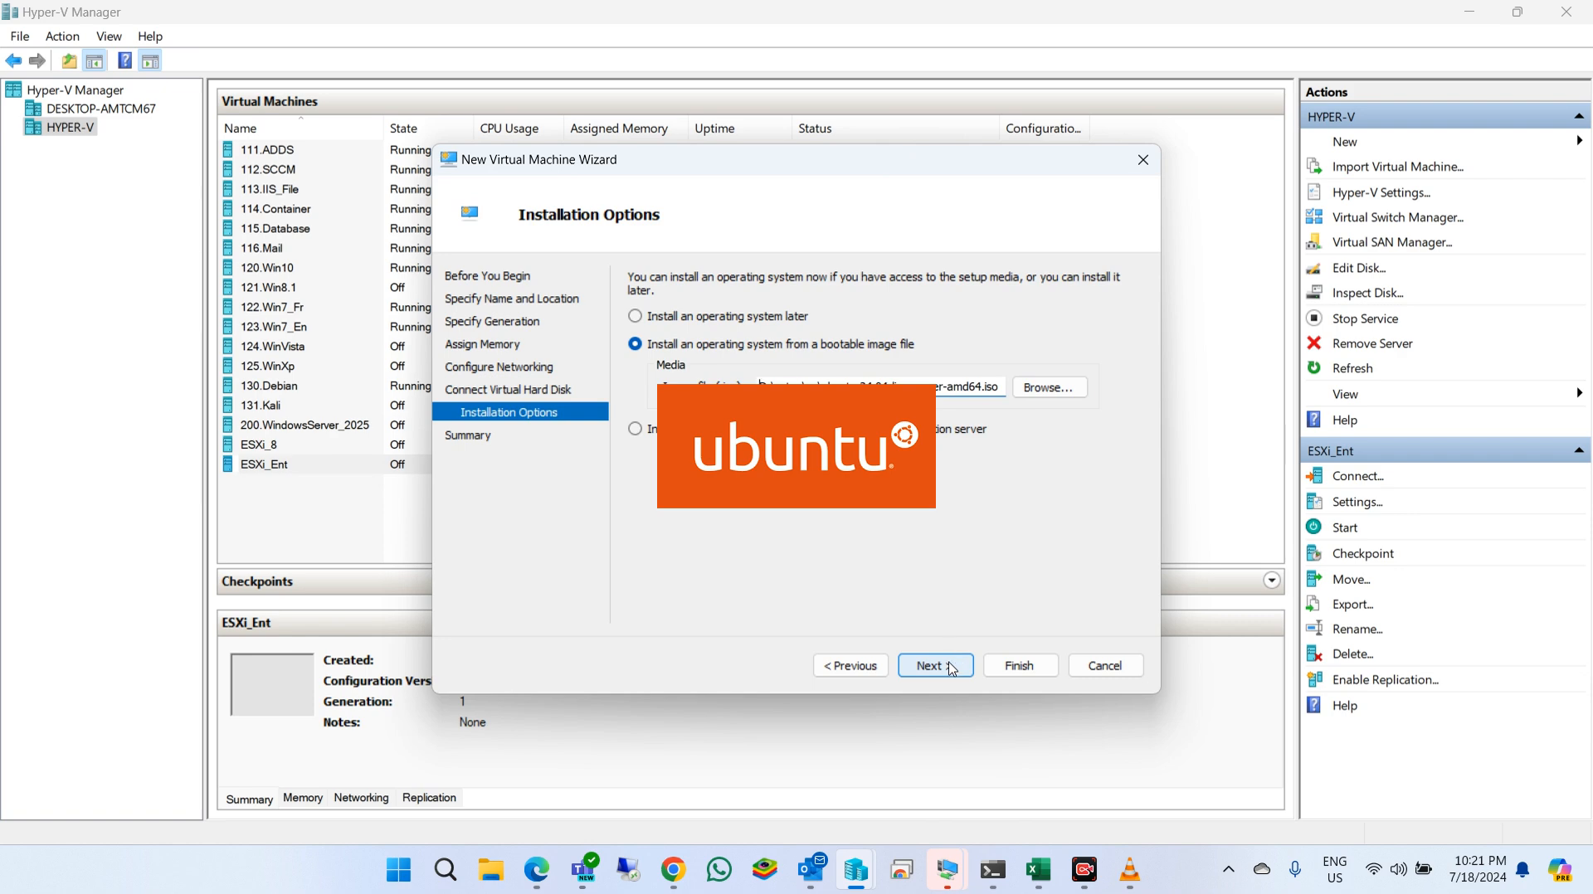
left_click(936, 666)
left_click(1022, 666)
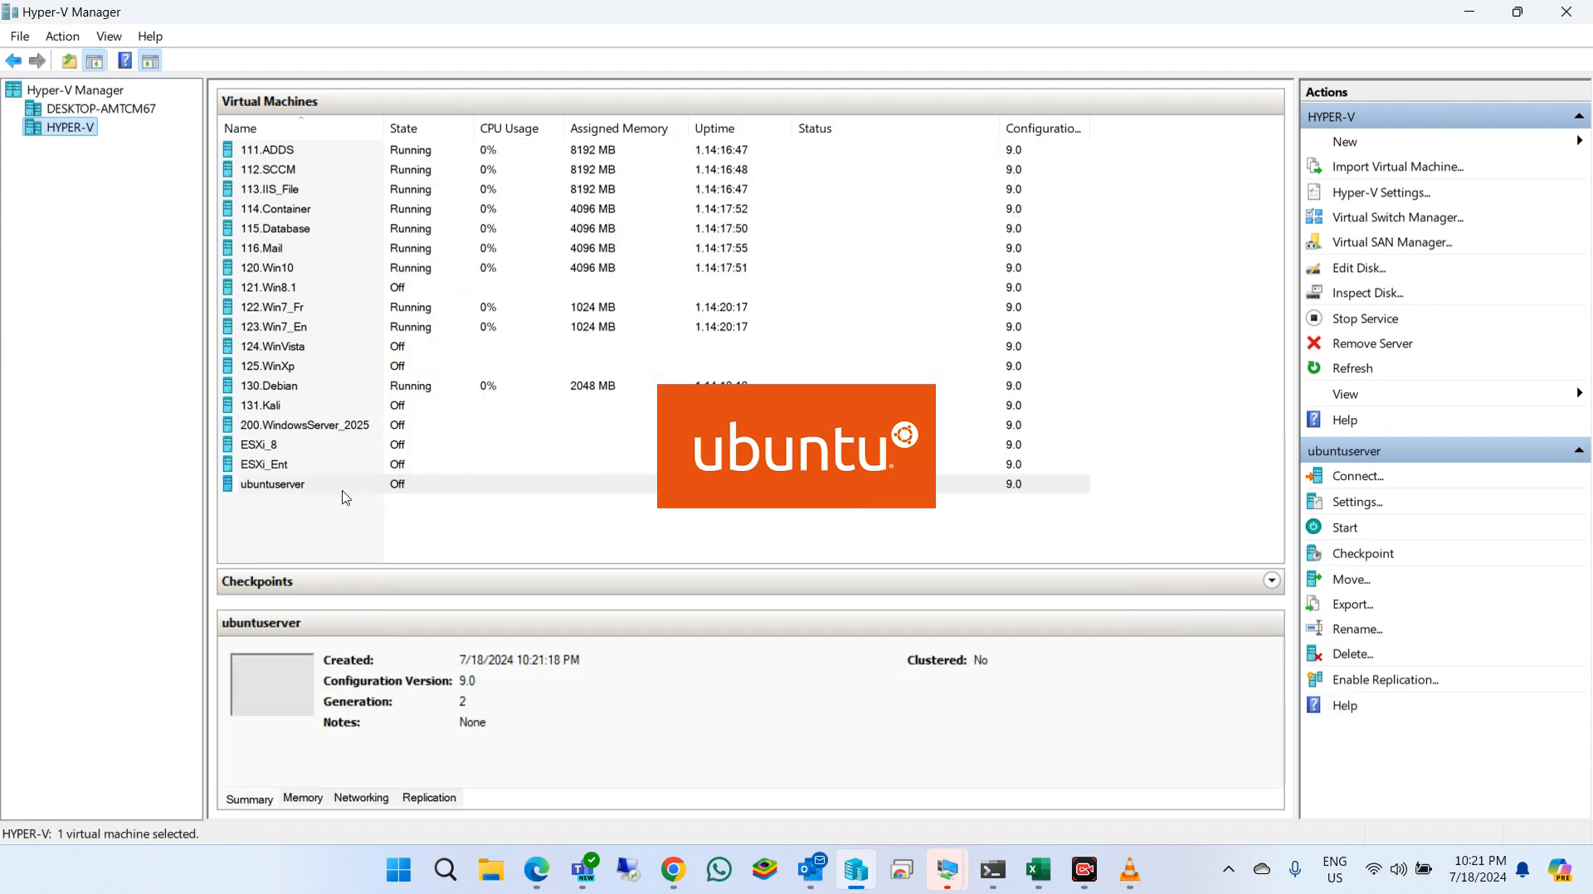
In ubuntuserver's settings, reduce the virtual processors to 1 and apply.
right_click(297, 491)
left_click(339, 536)
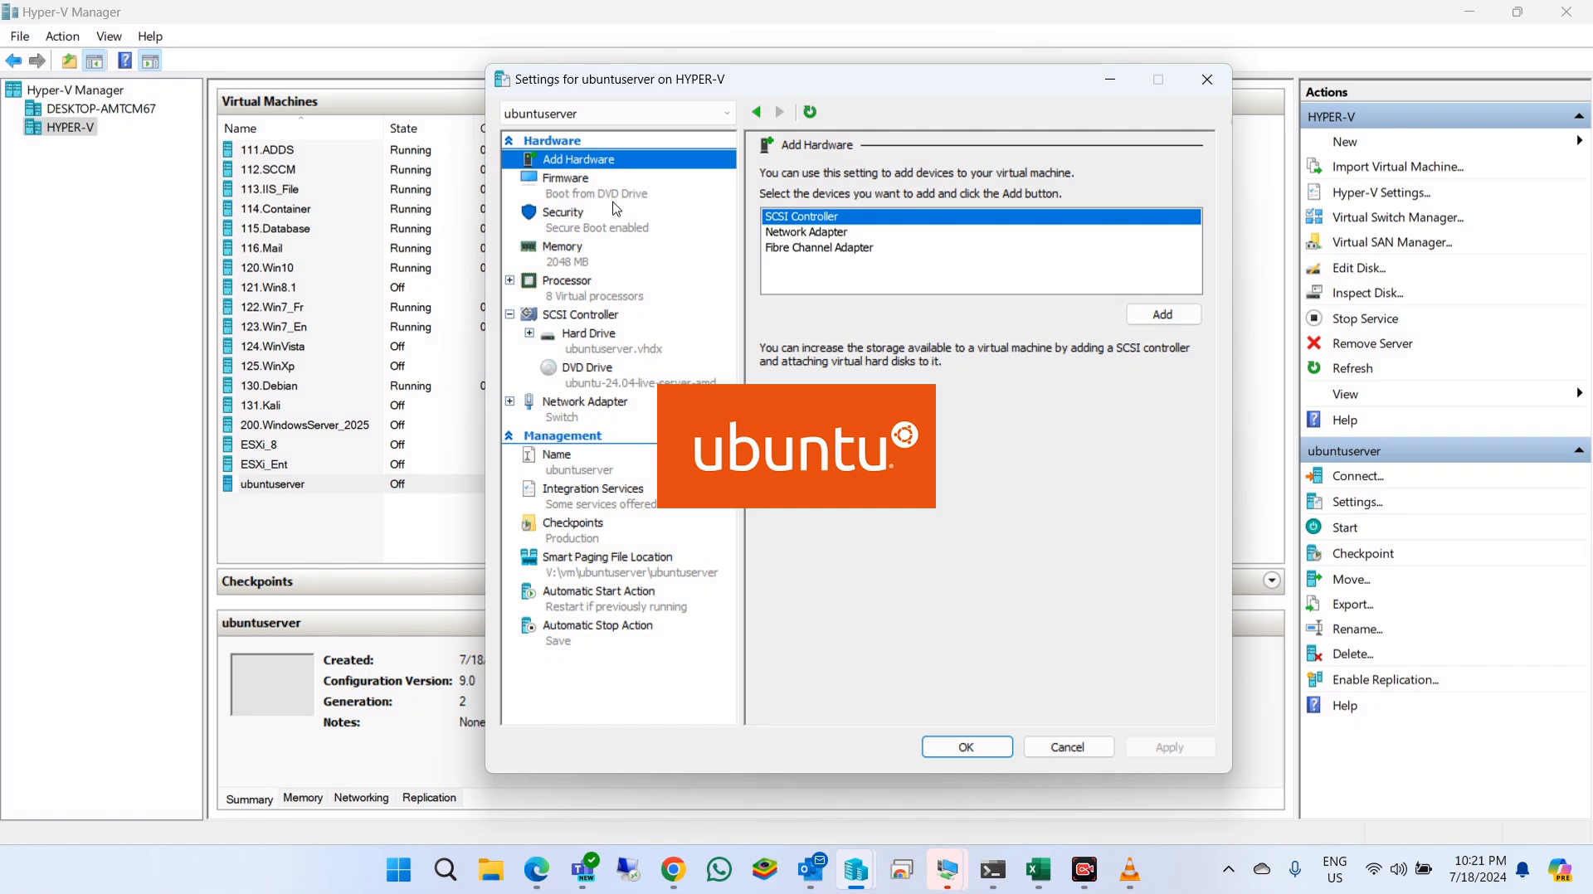
left_click(611, 198)
left_click(601, 228)
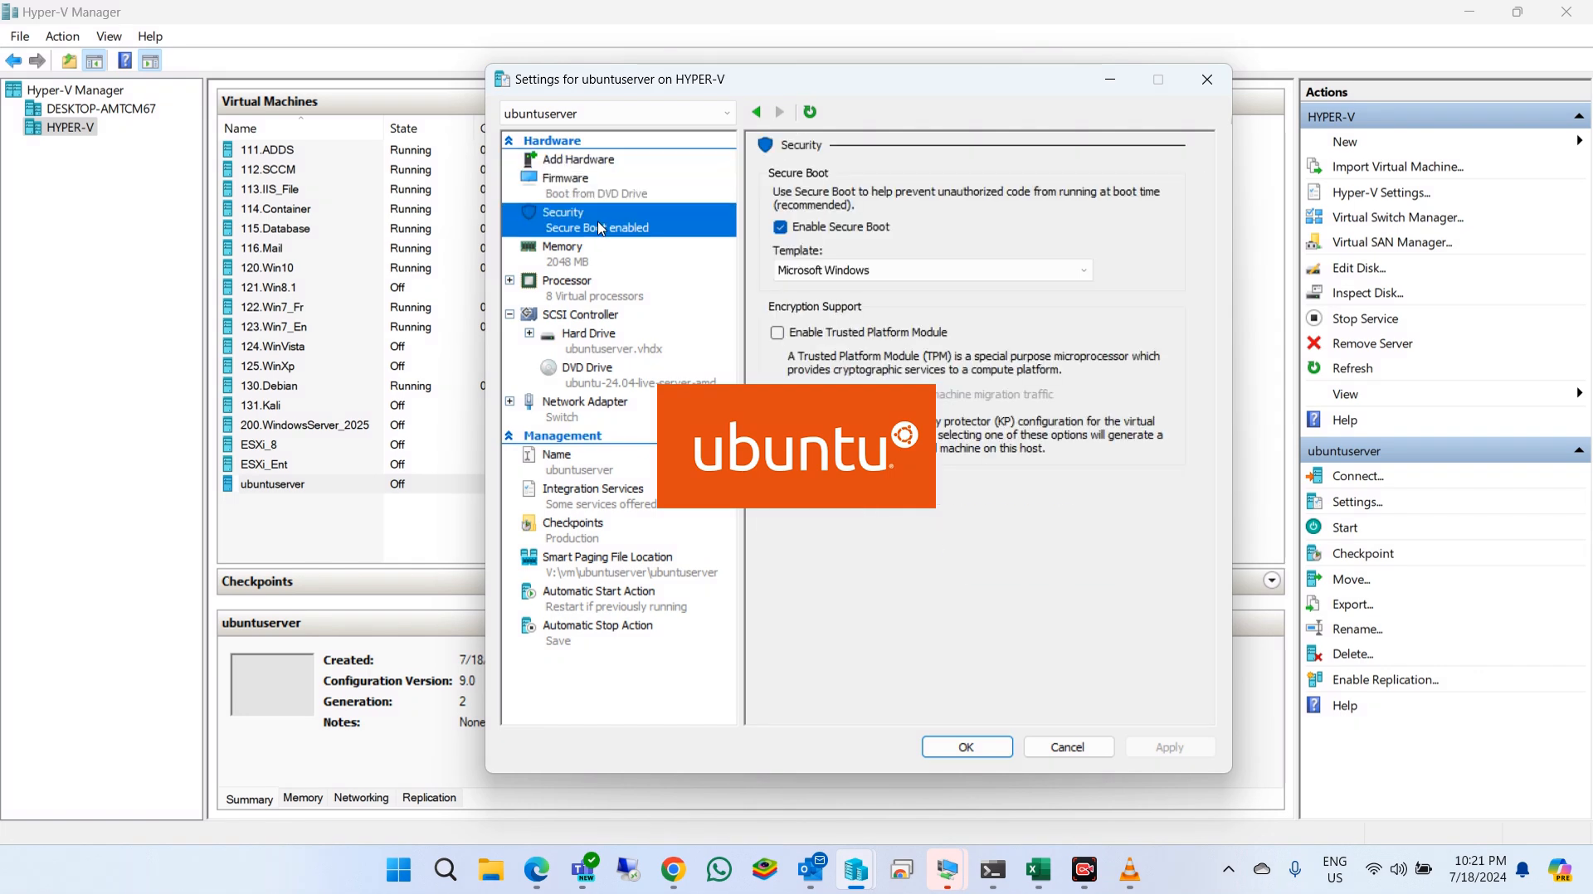
left_click(578, 290)
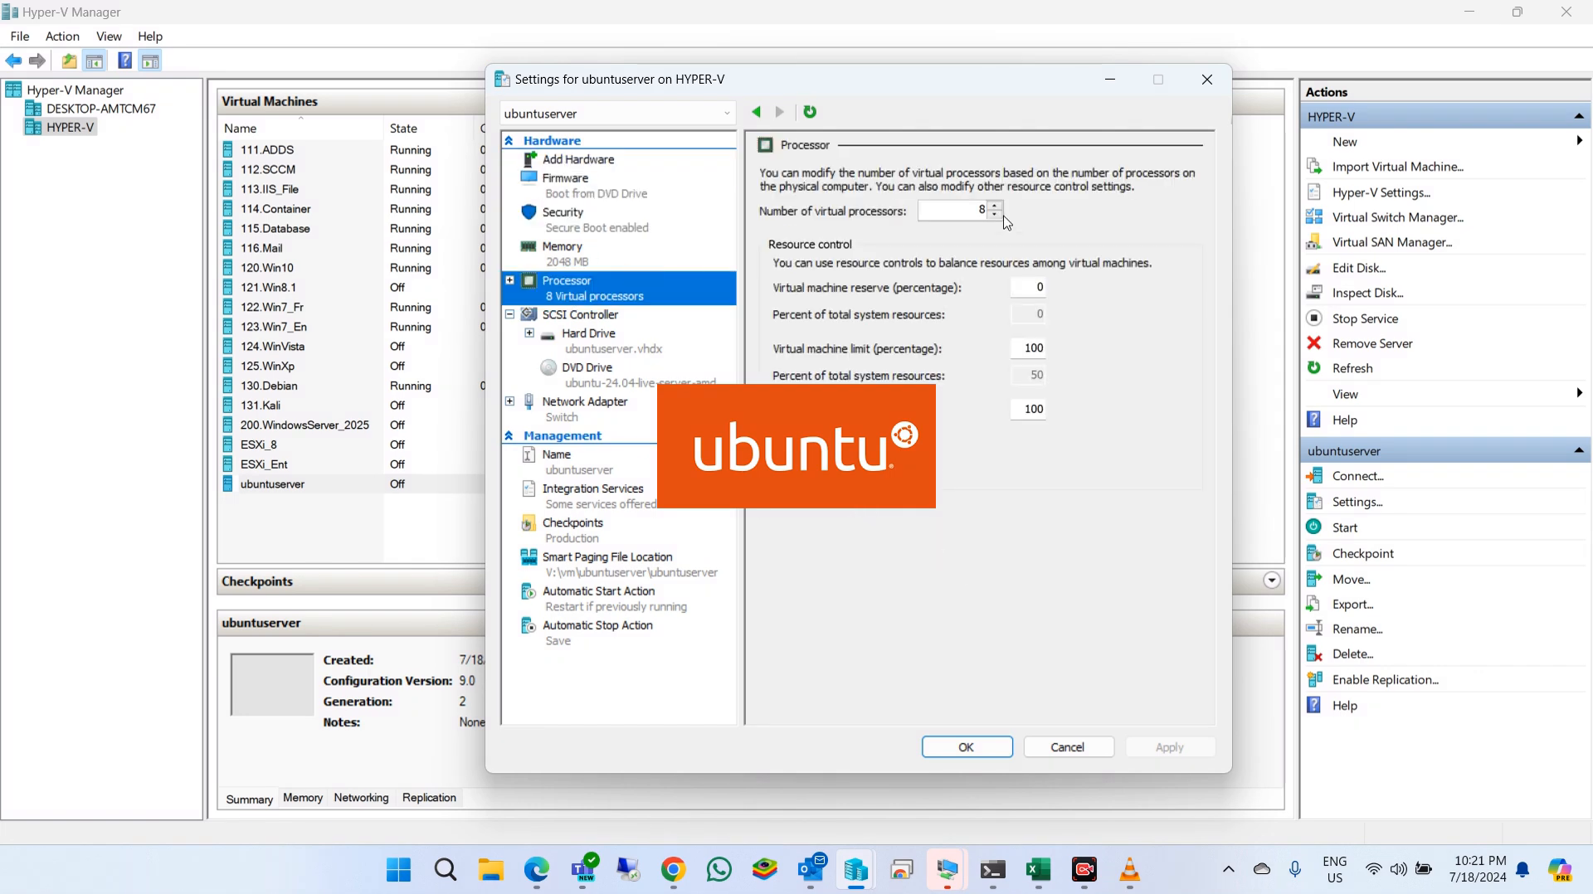
double_click(995, 214)
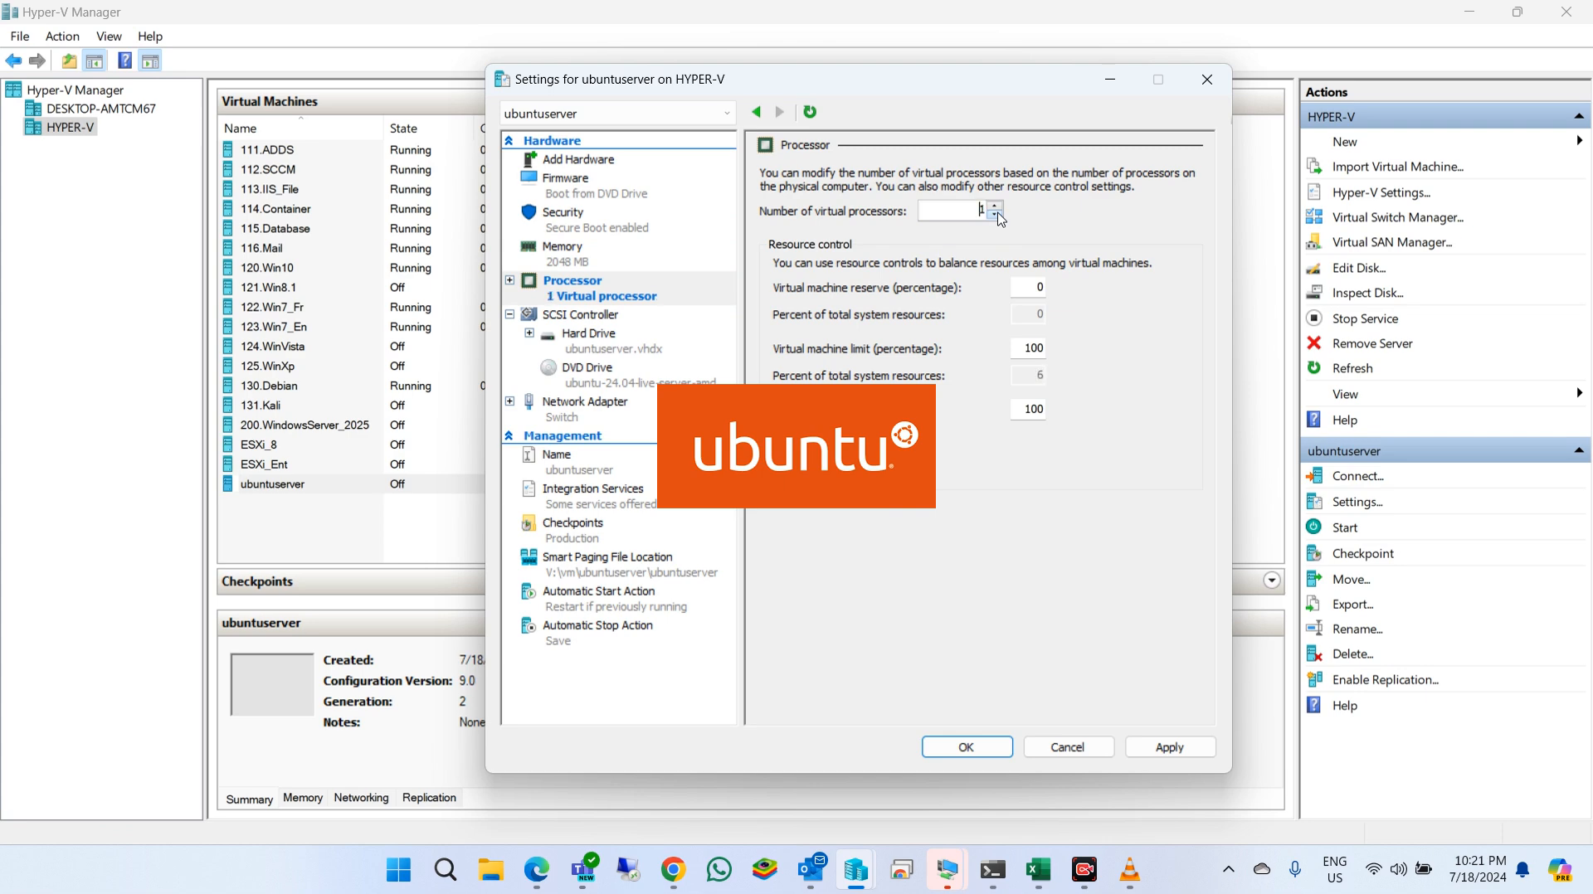
left_click(1150, 746)
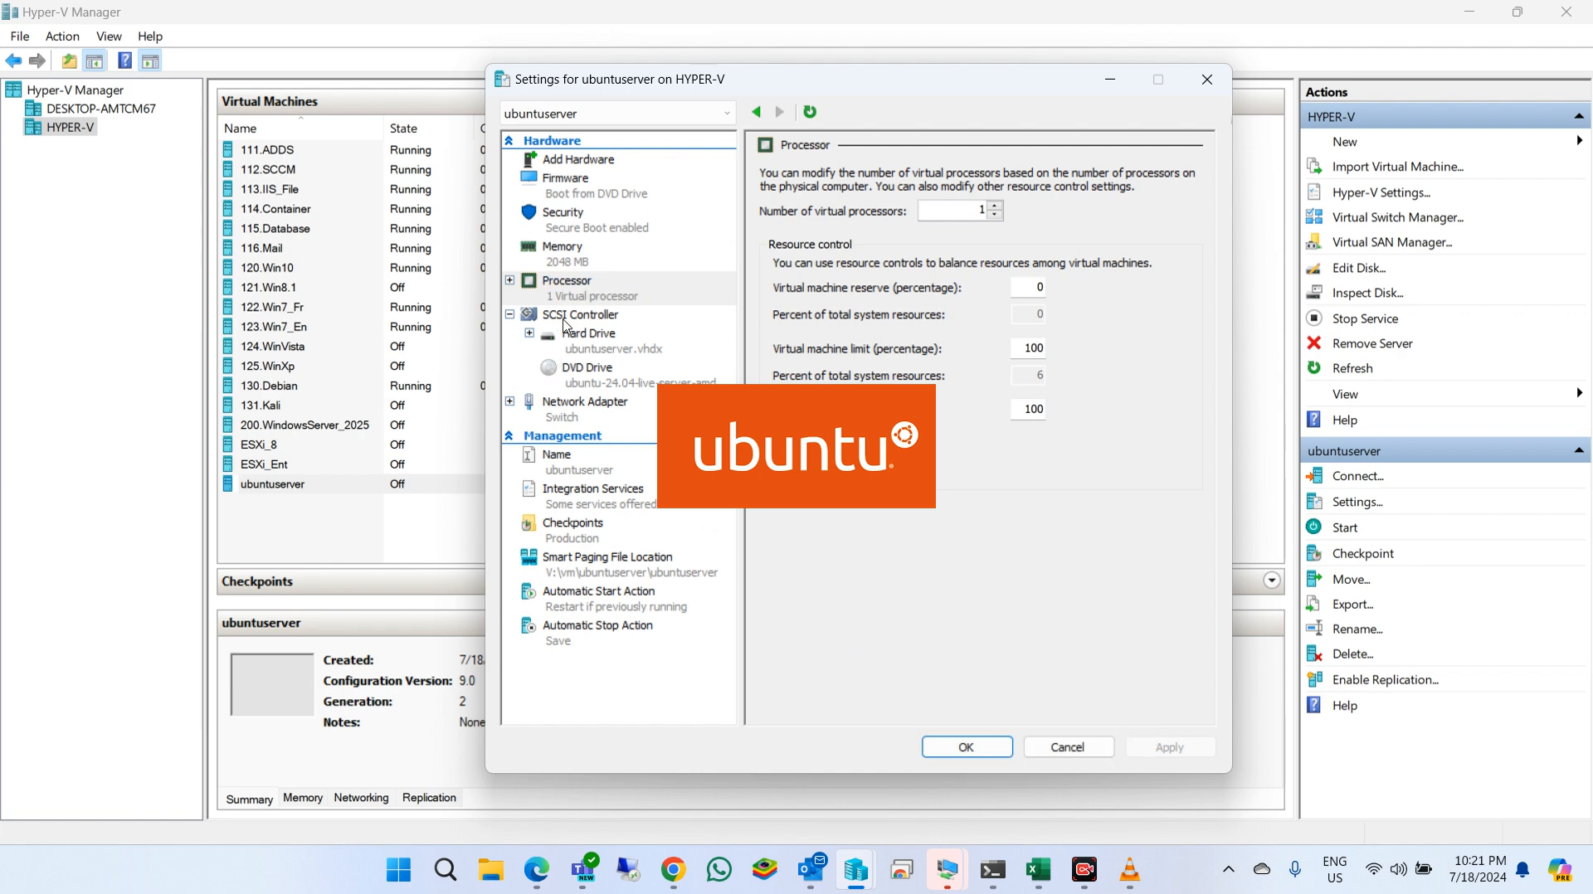
Disable Secure Boot in the Security settings and save with OK.
left_click(573, 263)
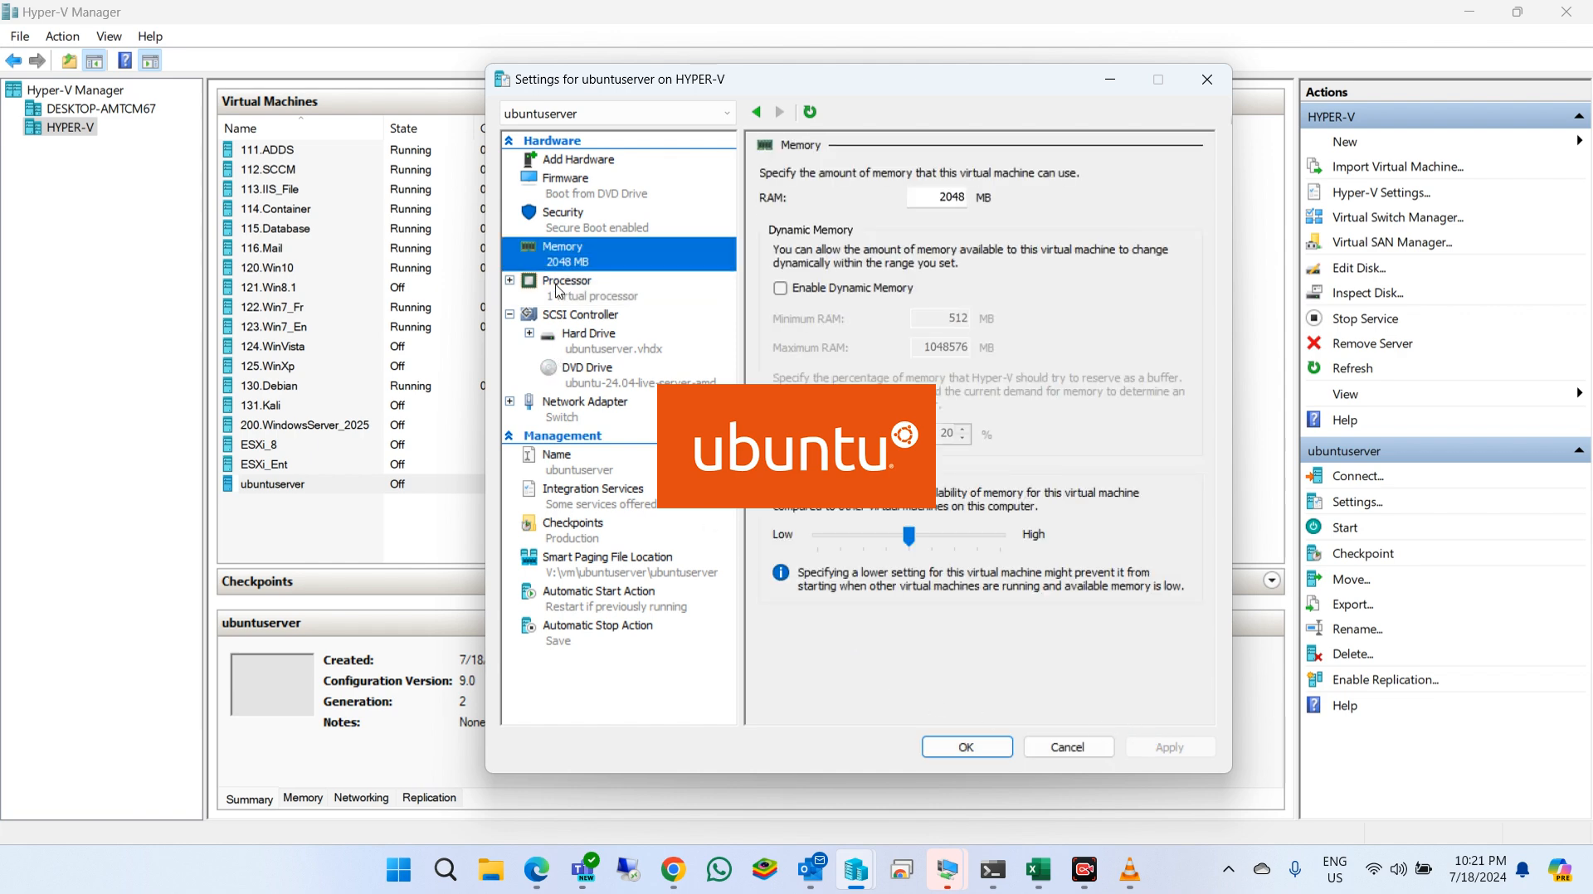
left_click(557, 291)
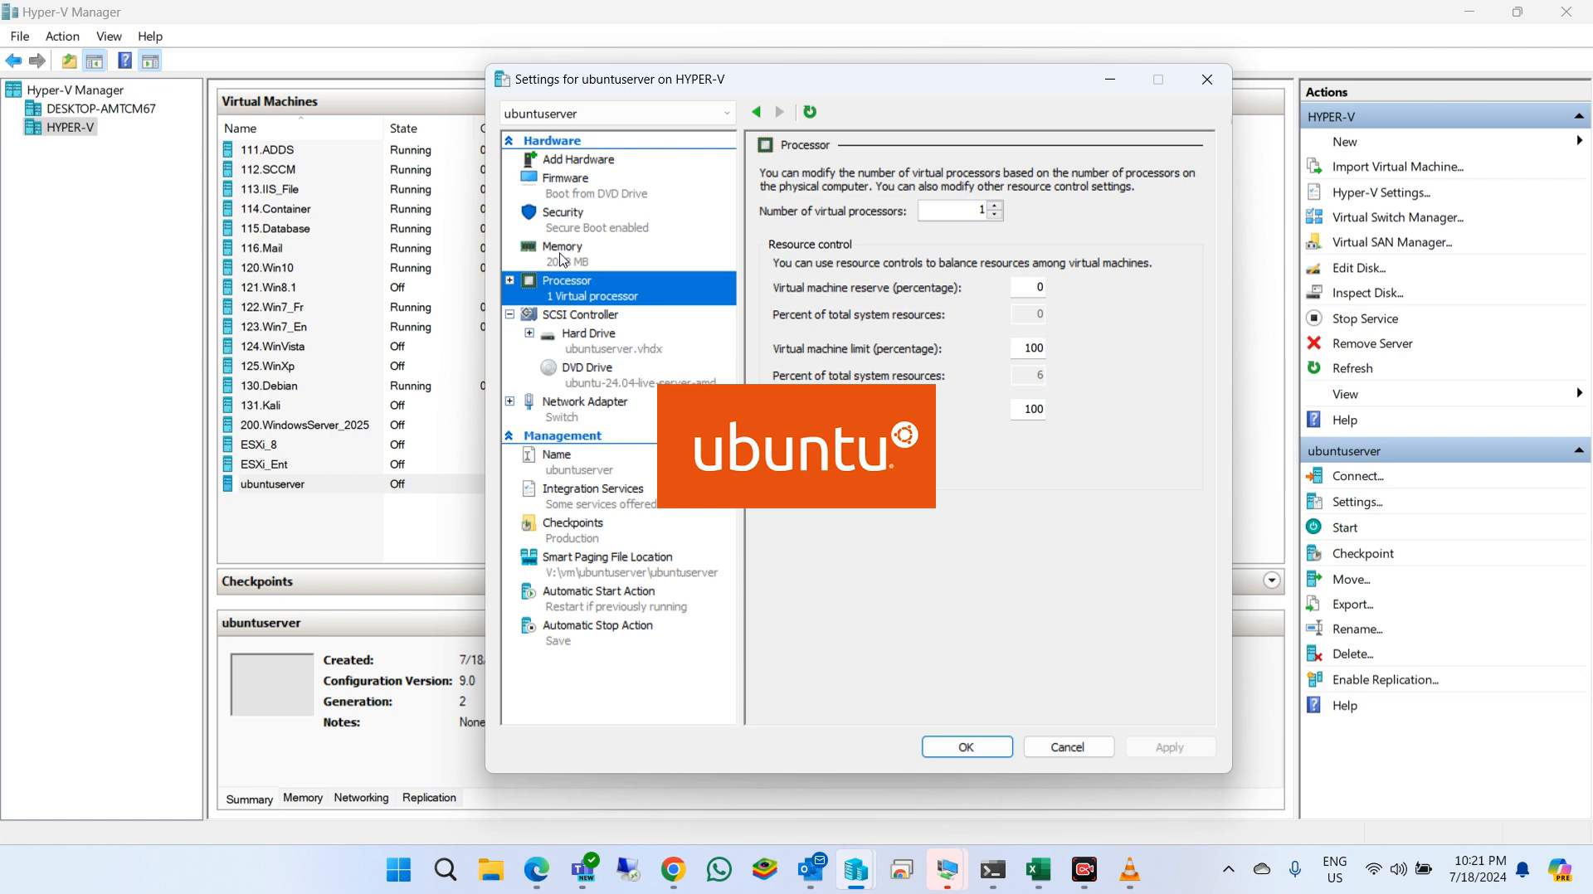
left_click(563, 259)
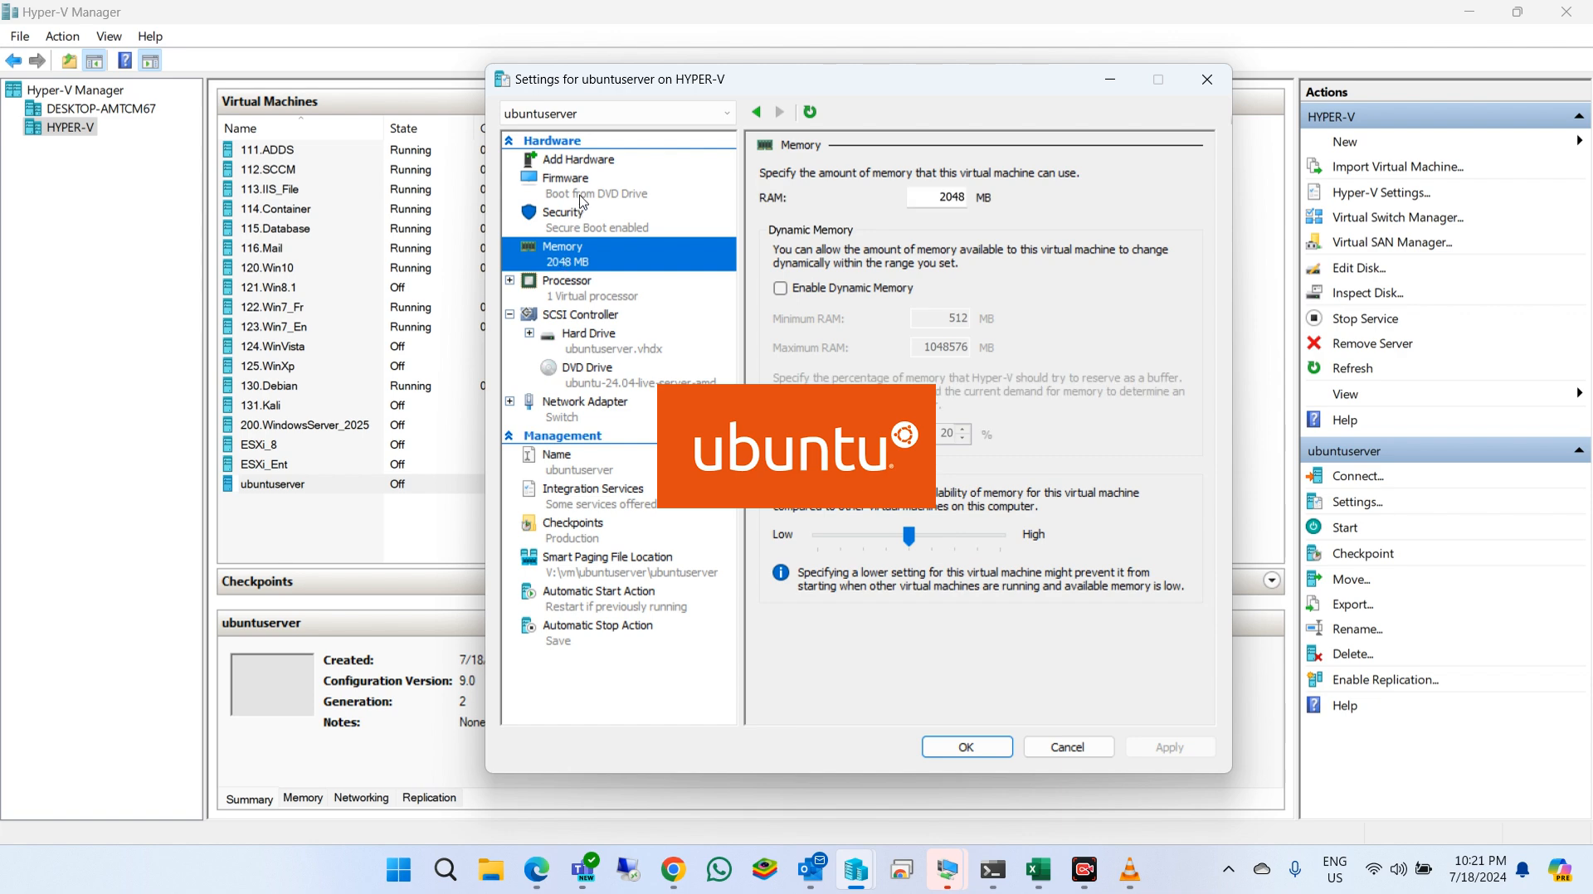
left_click(569, 232)
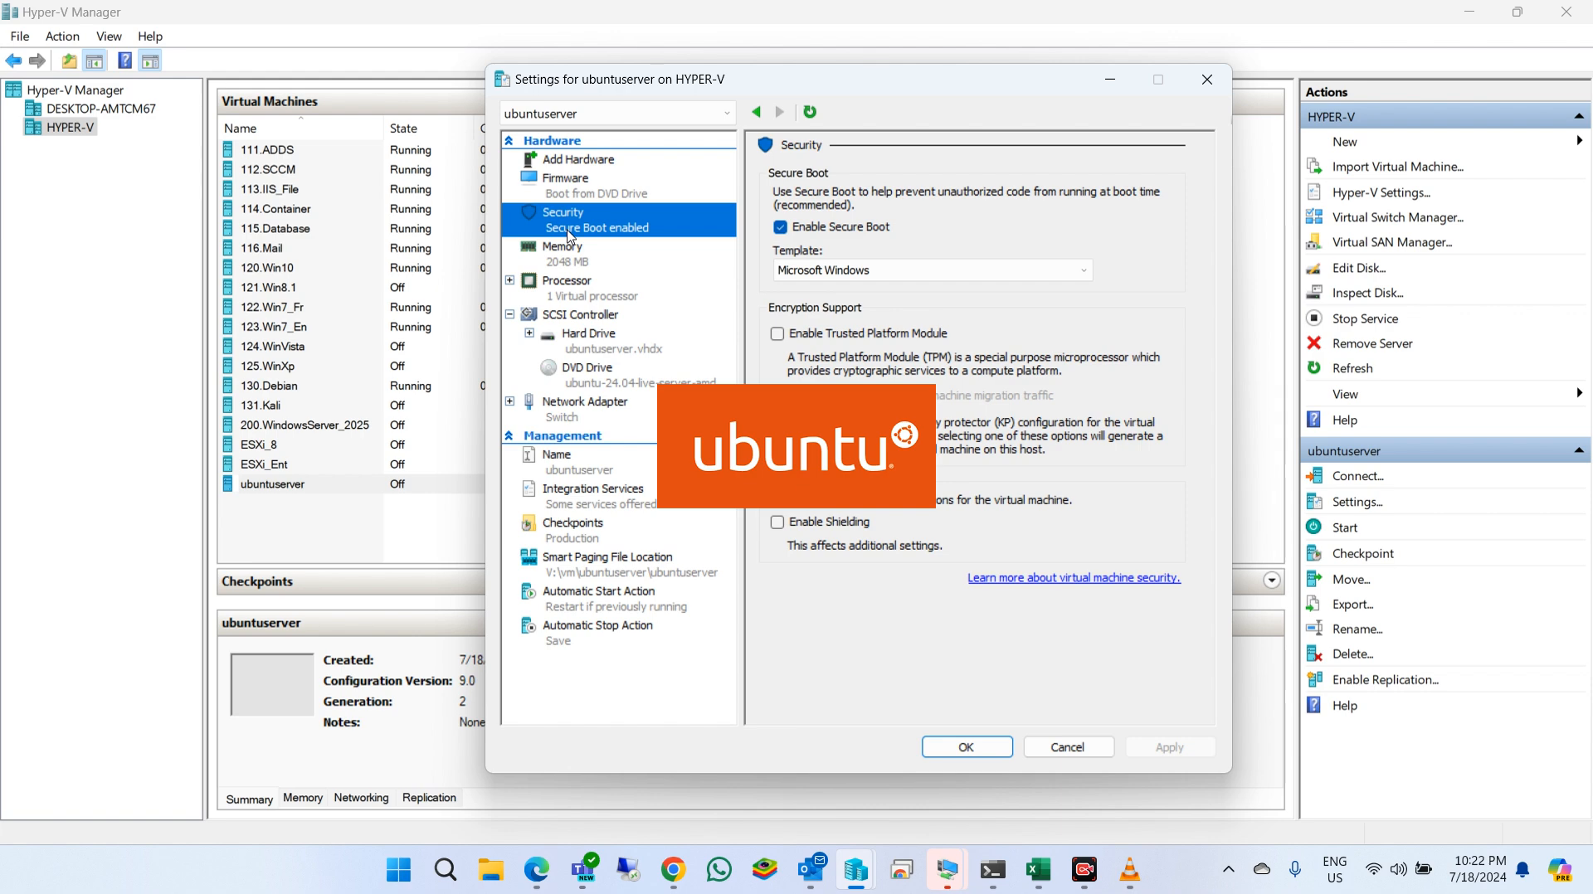
left_click(780, 228)
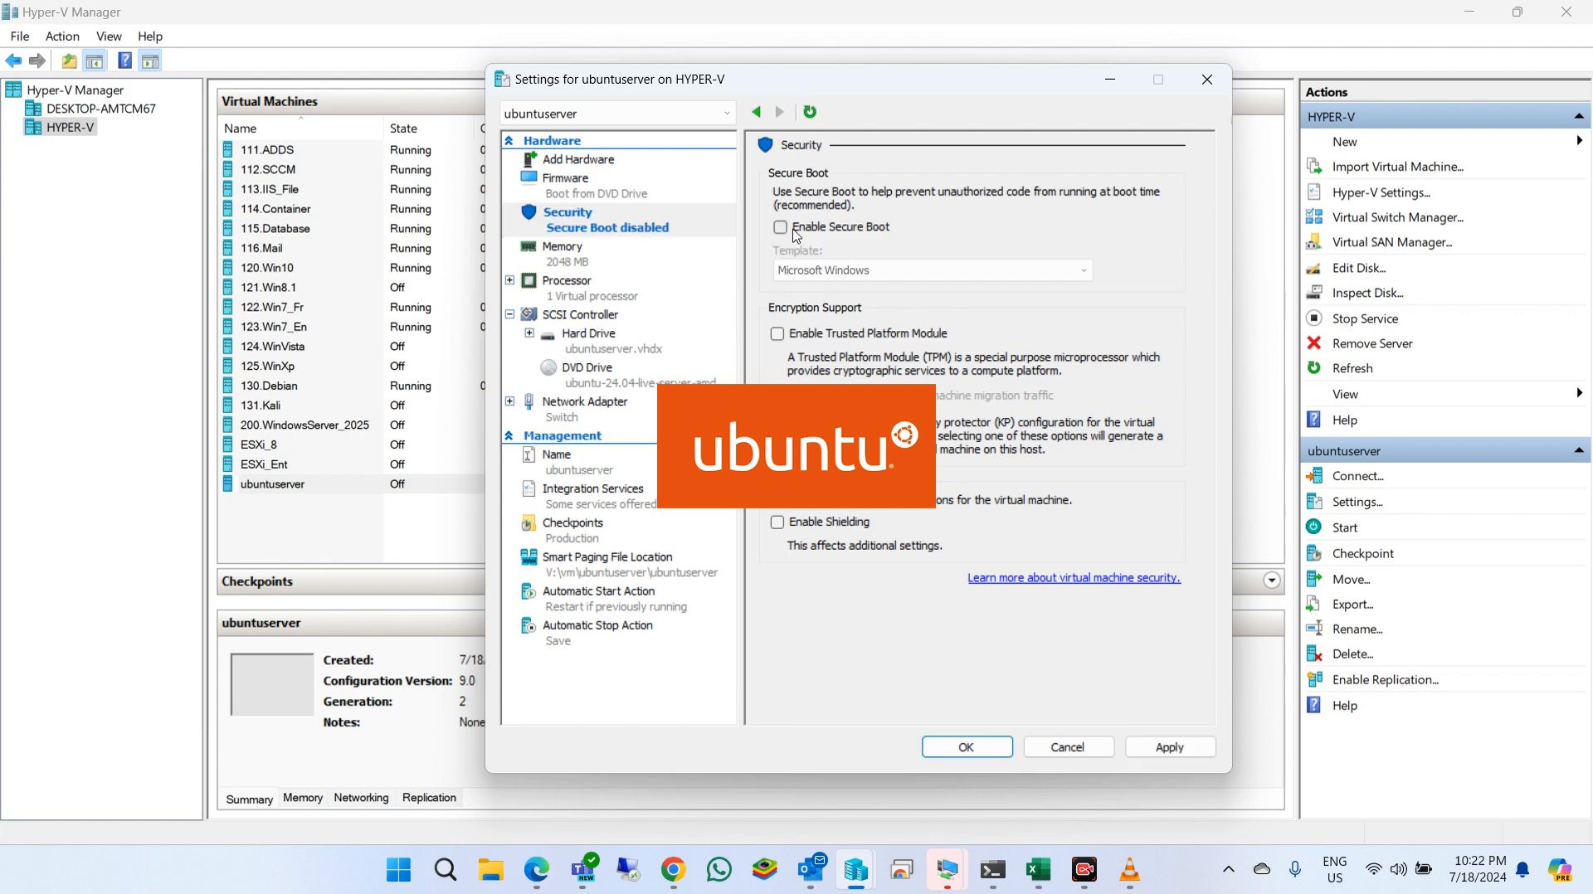
left_click(1168, 749)
left_click(993, 756)
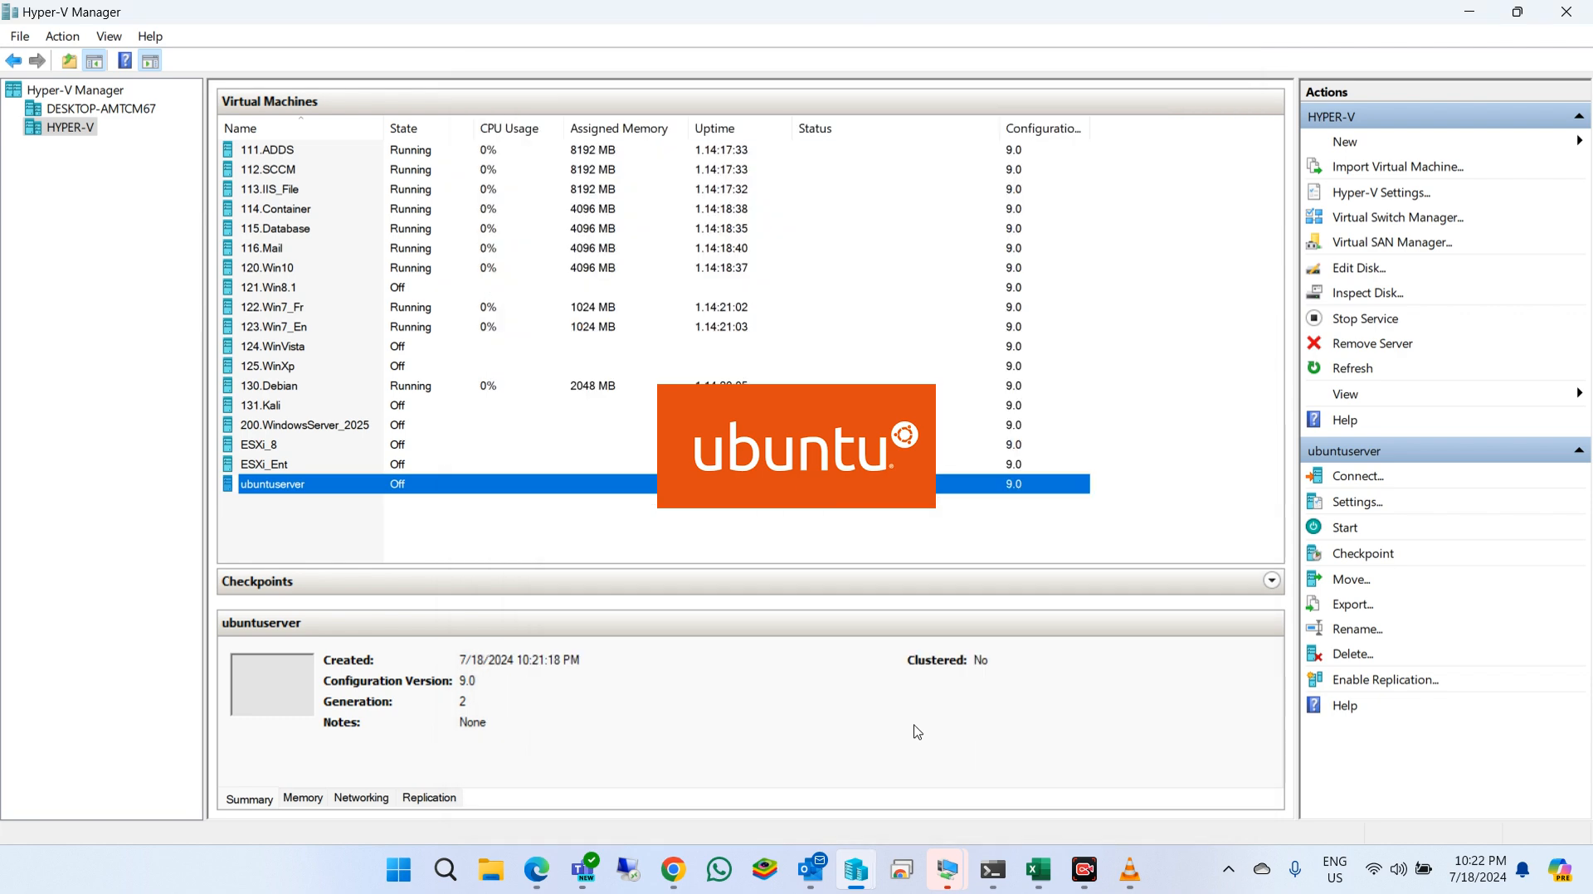
Connect to the ubuntuserver console and start the VM.
right_click(305, 496)
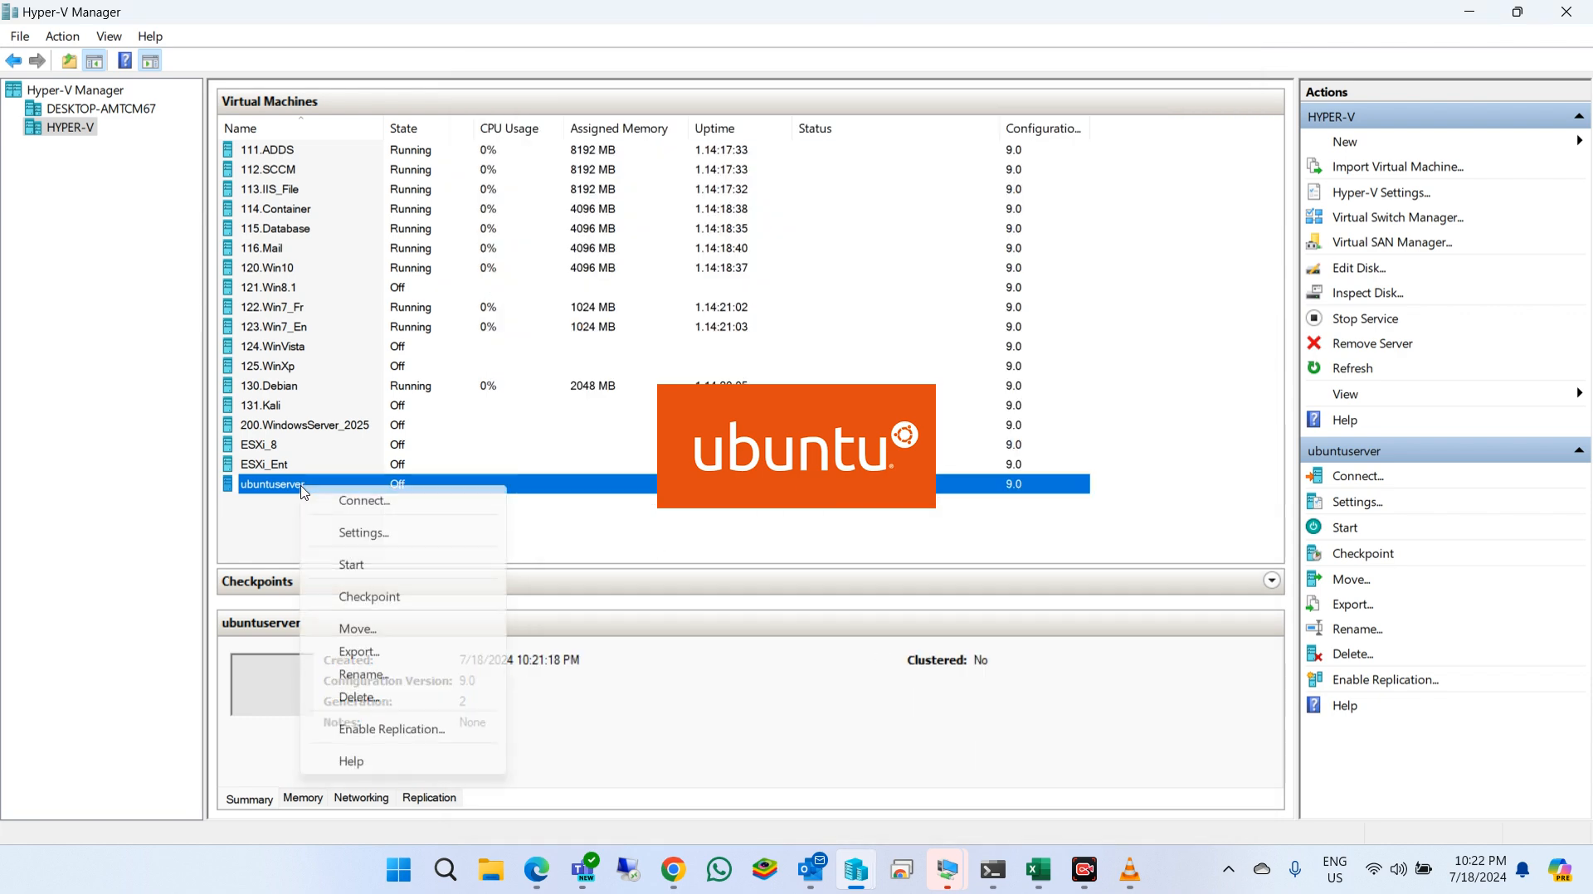
left_click(362, 503)
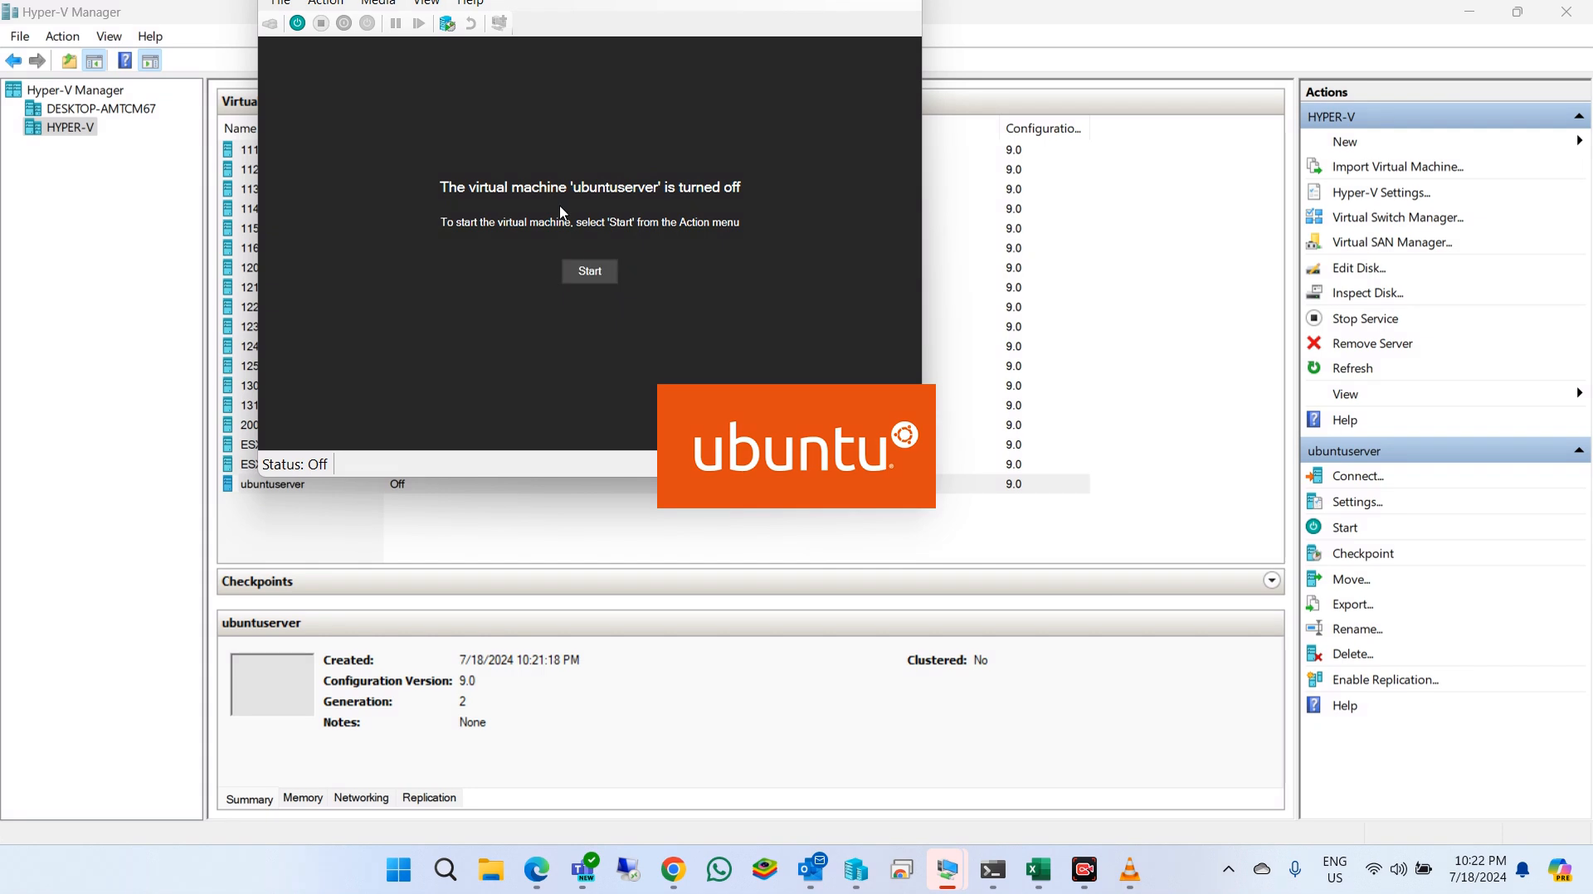
left_click(427, 4)
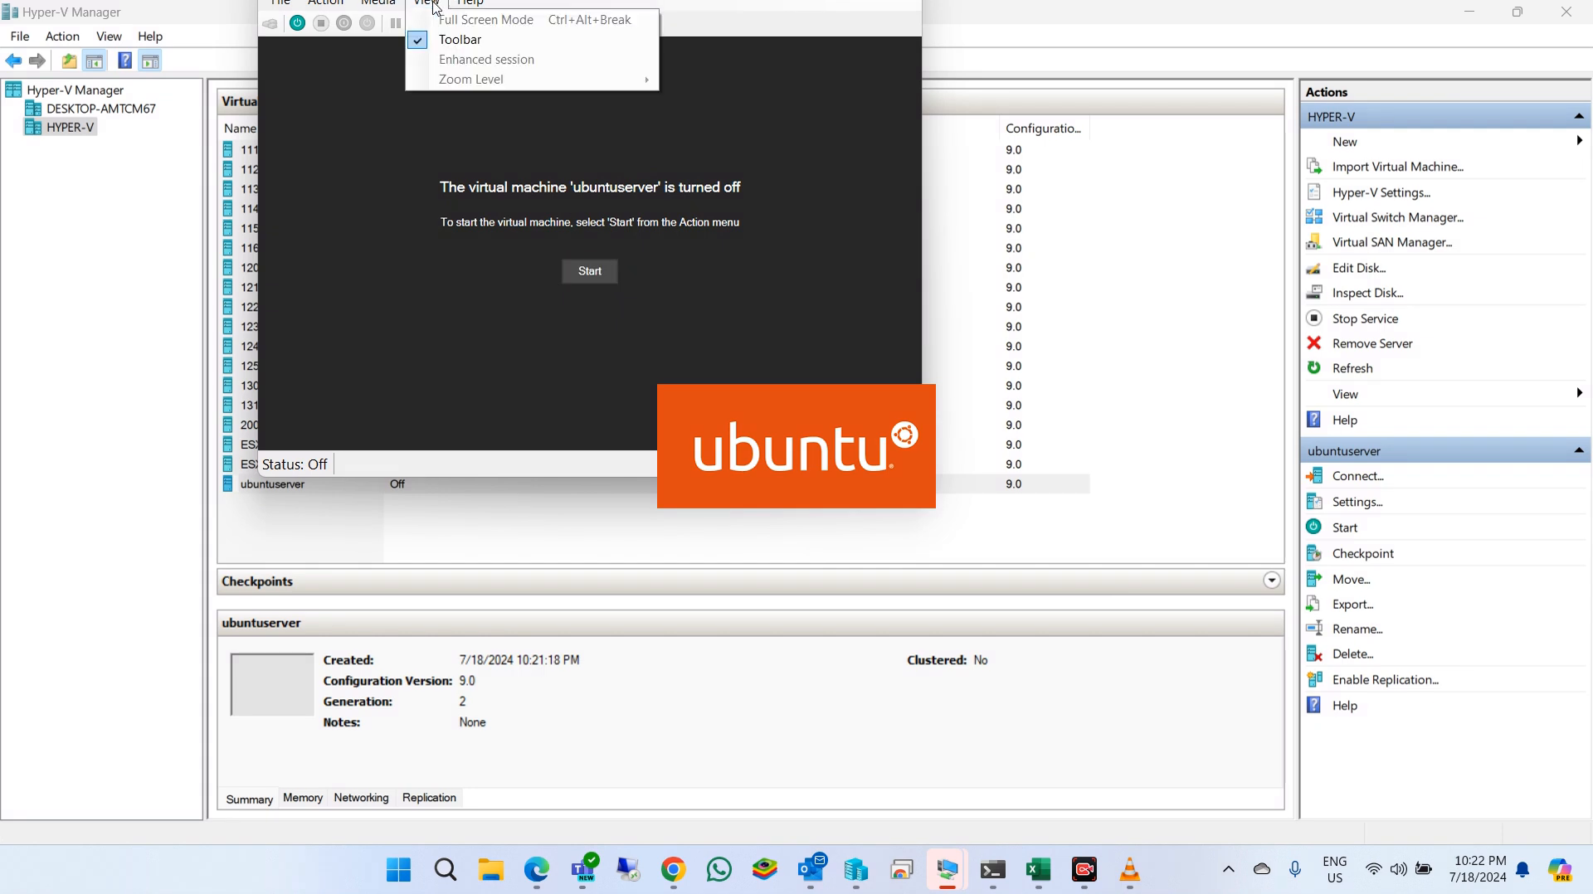
left_click(614, 290)
left_click(590, 272)
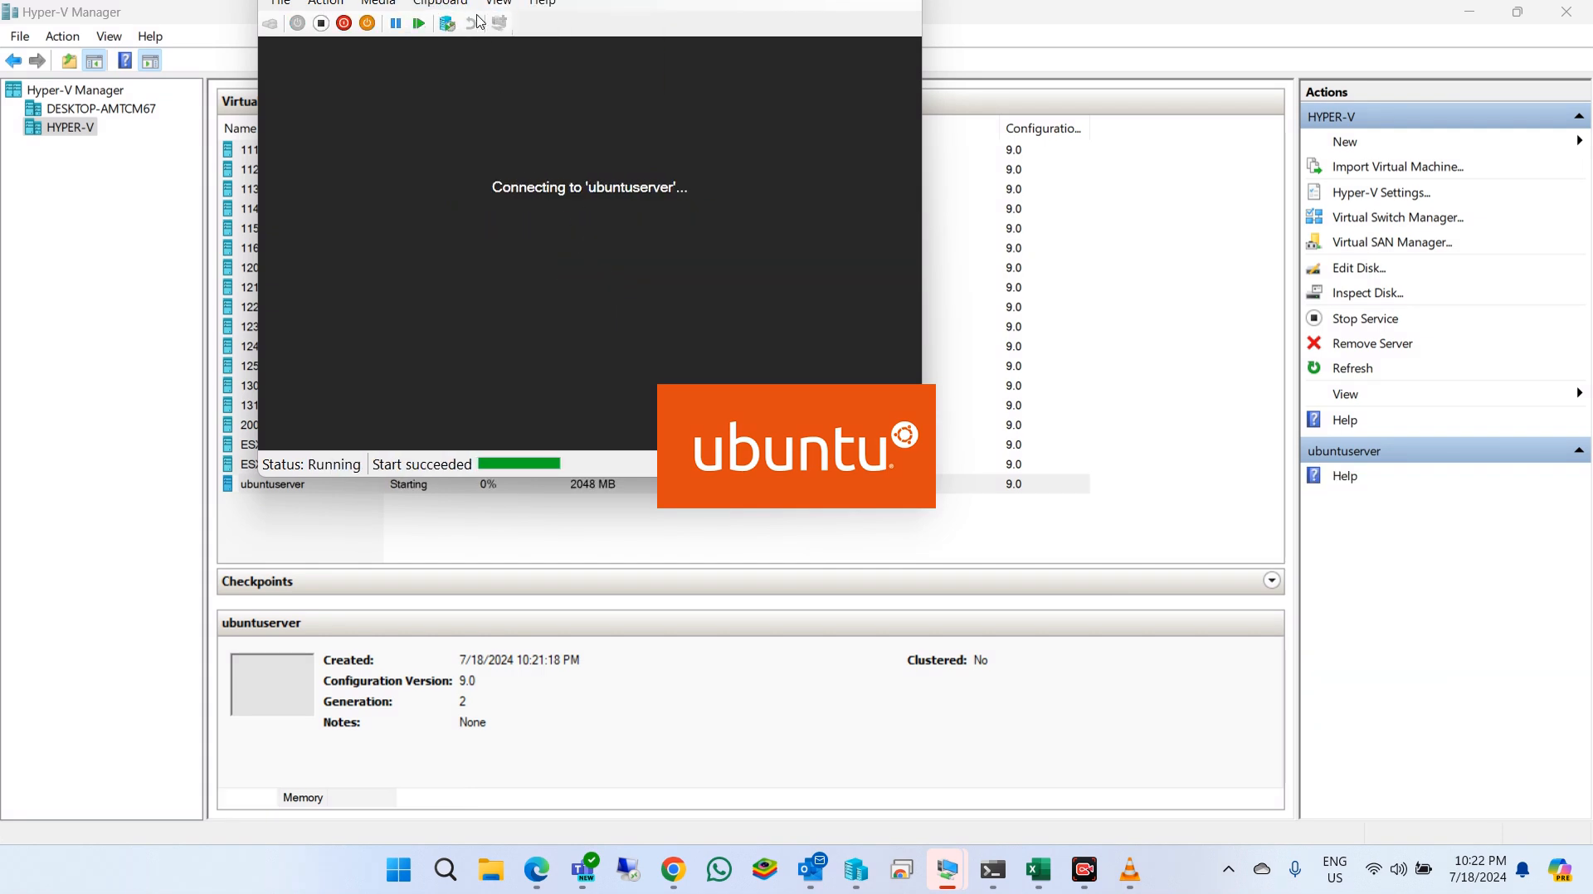
Boot 'Try or Install Ubuntu Server' from GRUB and view the console full screen.
left_click(498, 4)
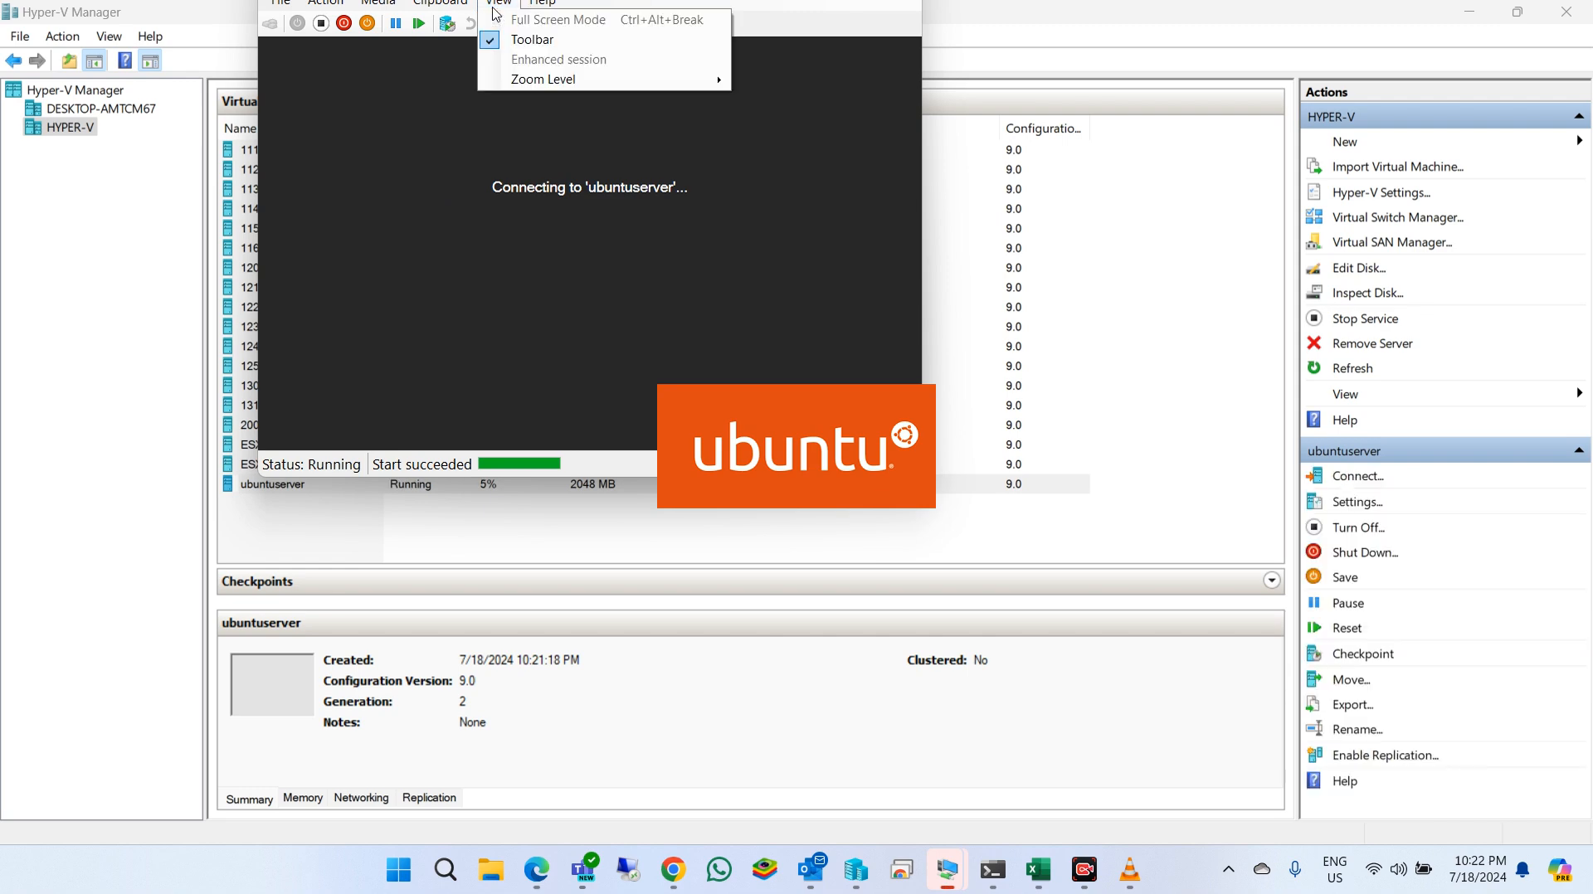
left_click(474, 6)
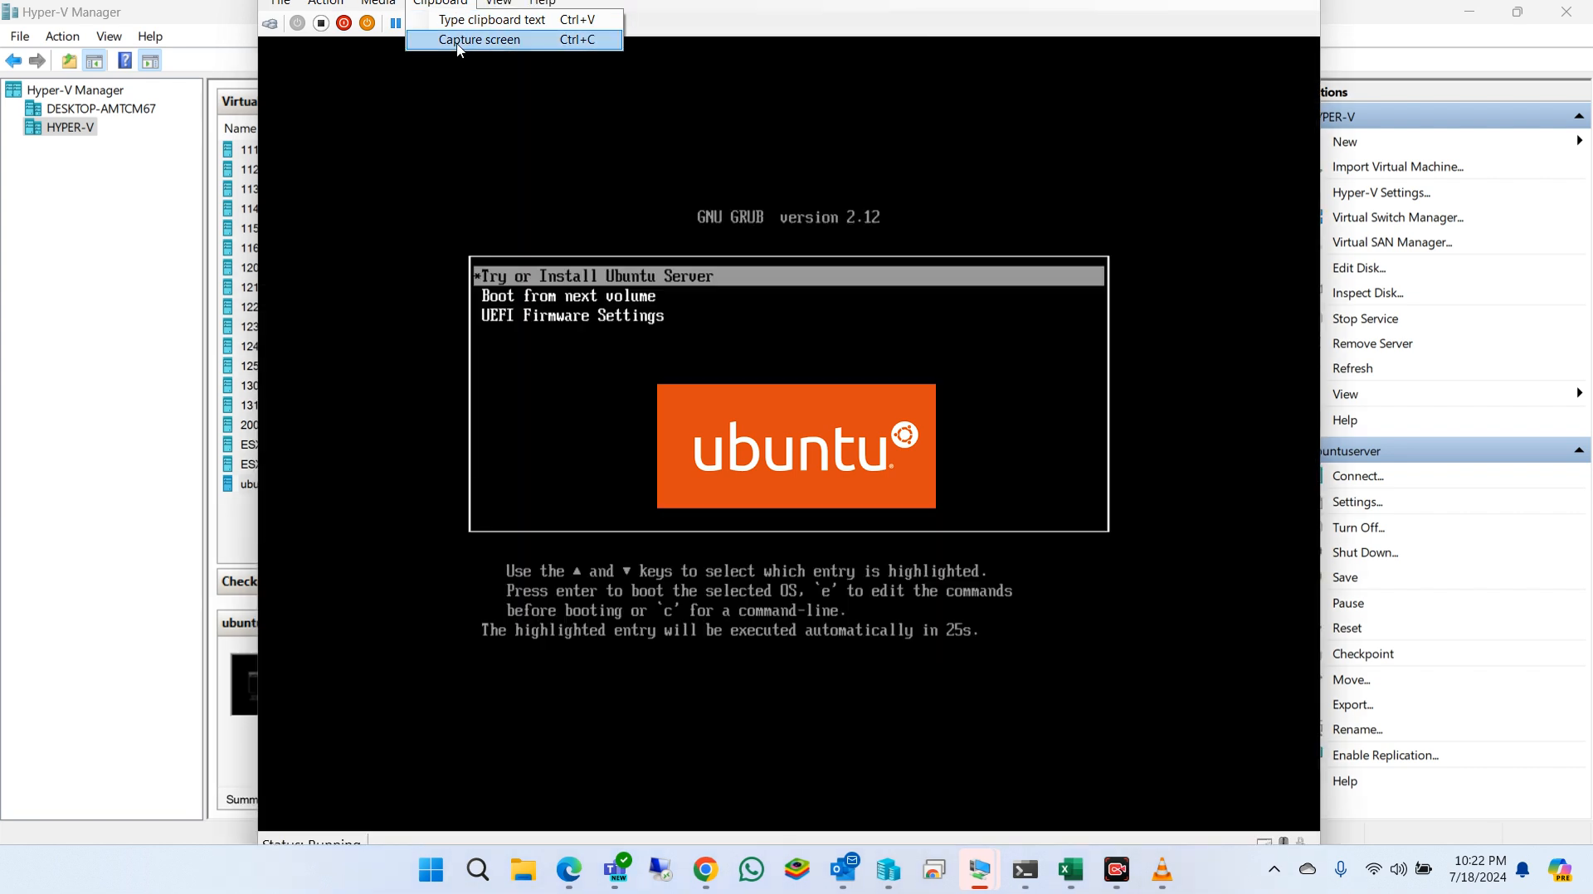
key("Down")
key("Up")
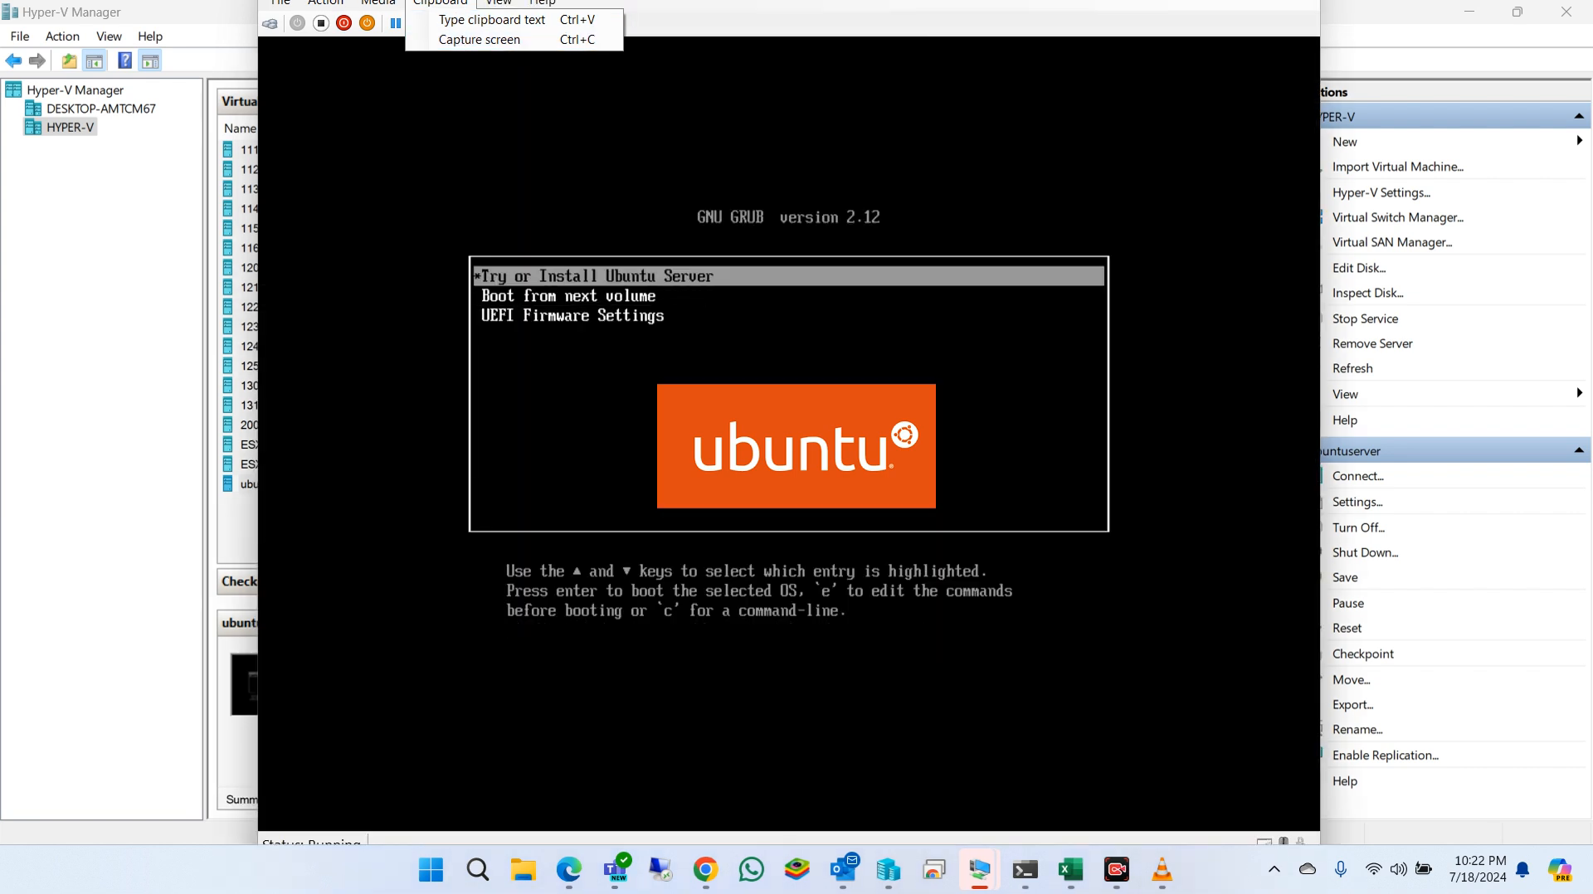
key("Return")
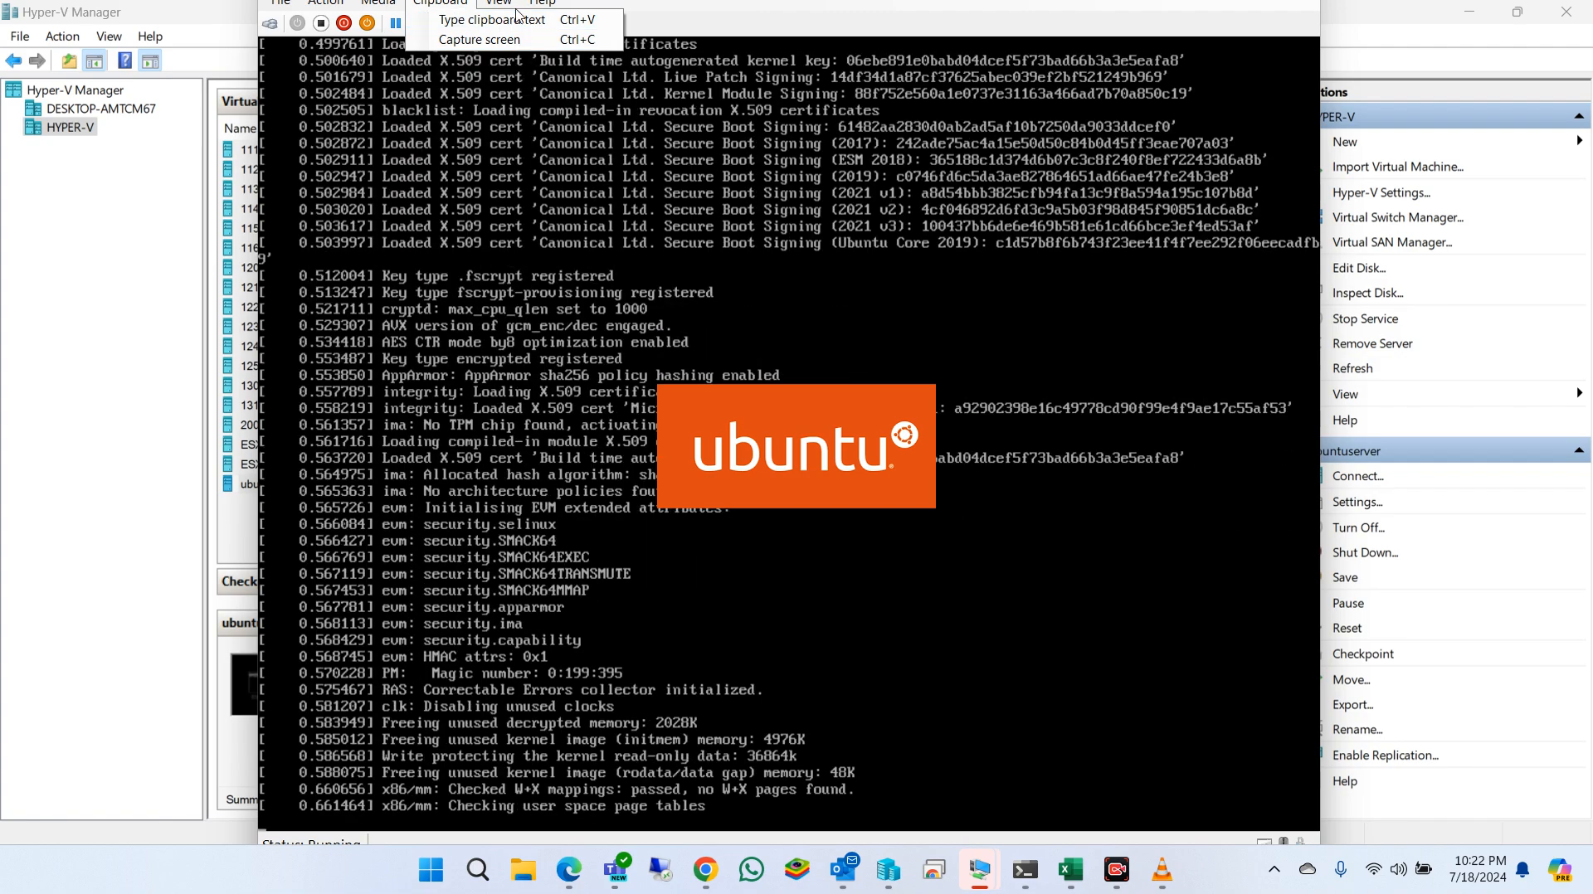
left_click(523, 19)
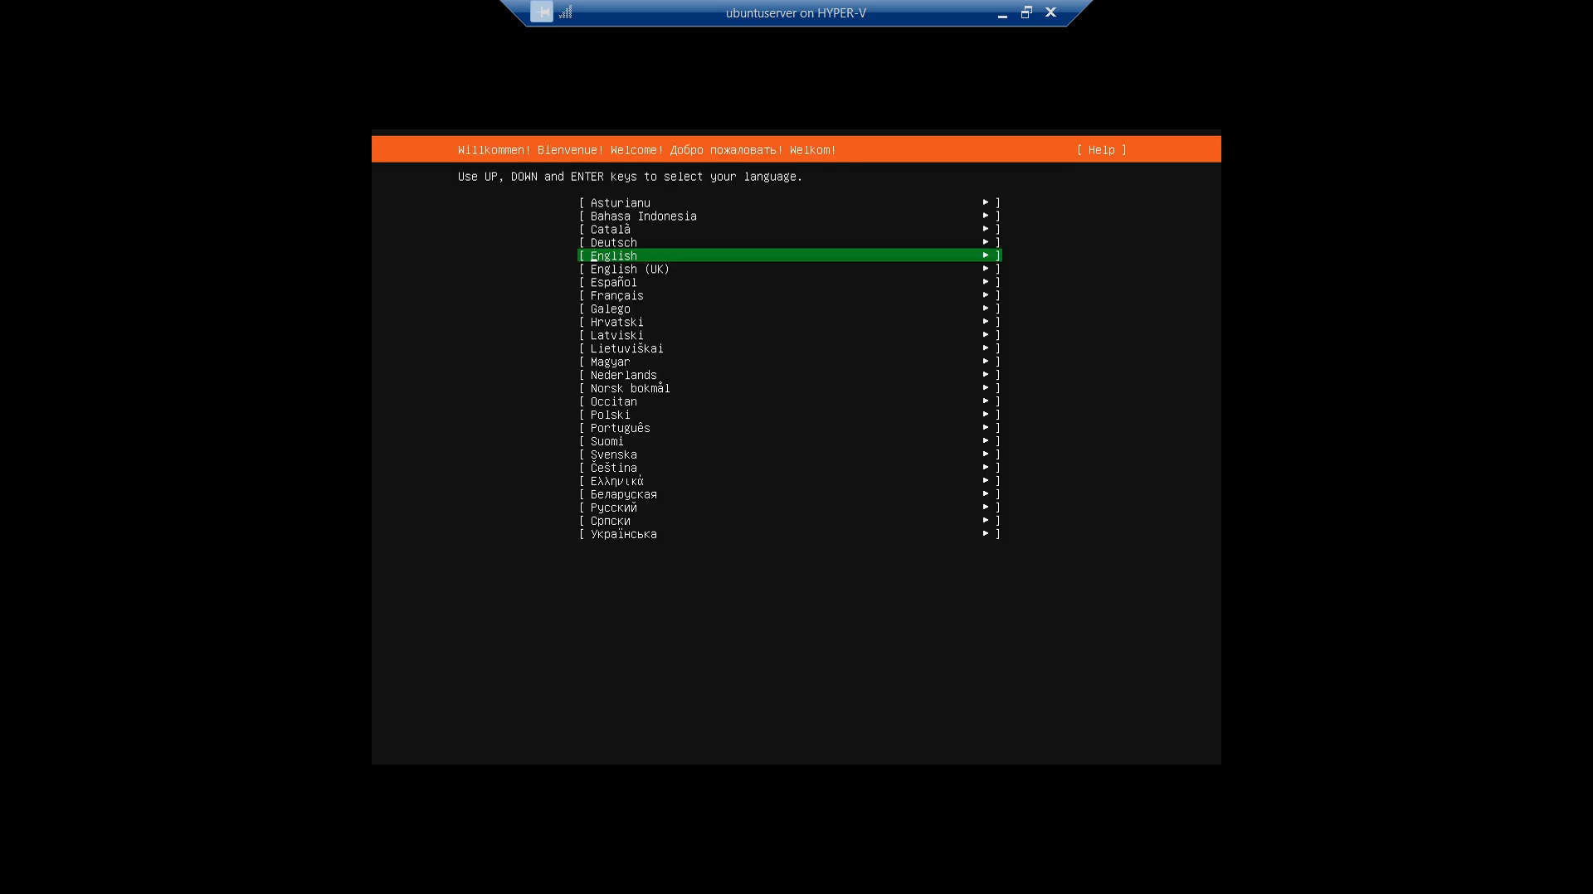
Select English as the language and accept the English (US) keyboard layout.
key("Down")
key("Up")
key("Return")
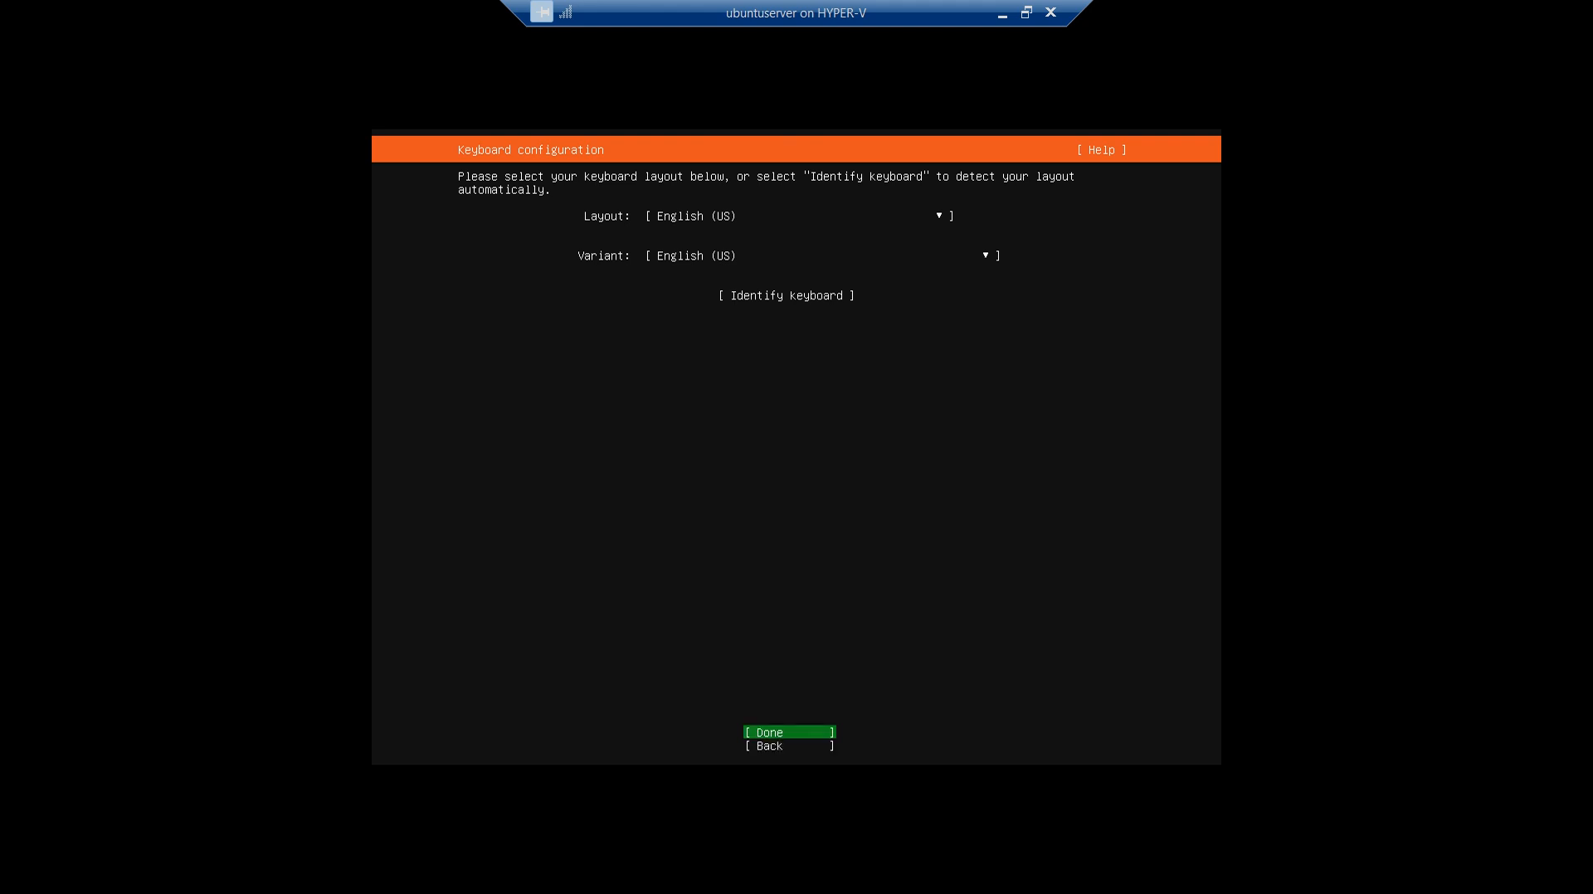
key("Tab")
key("Tab")
key("Tab")
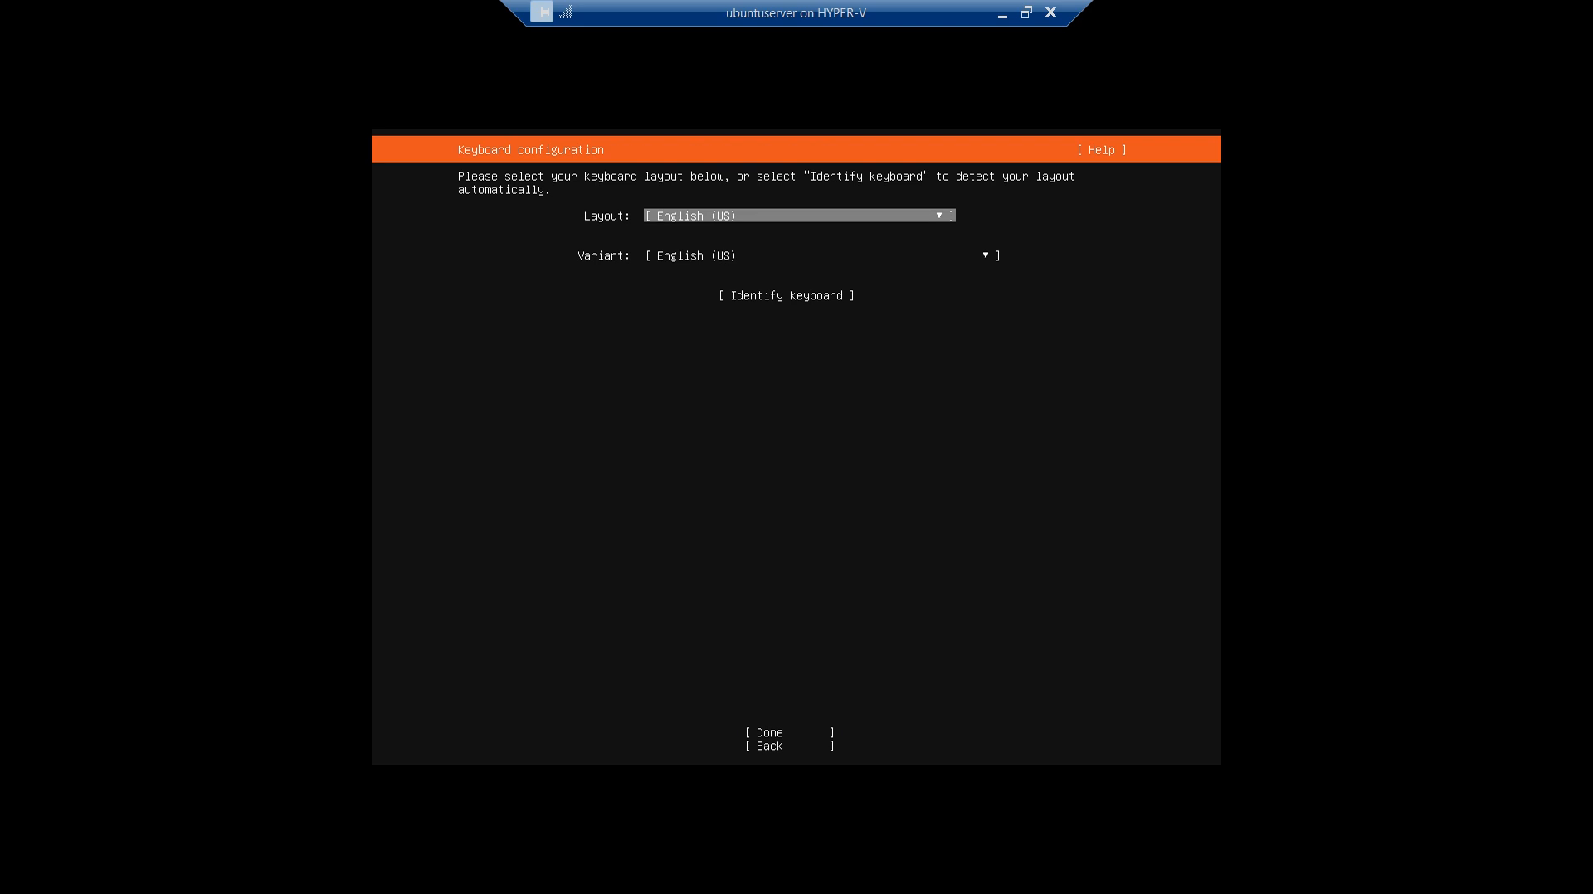
key("Tab")
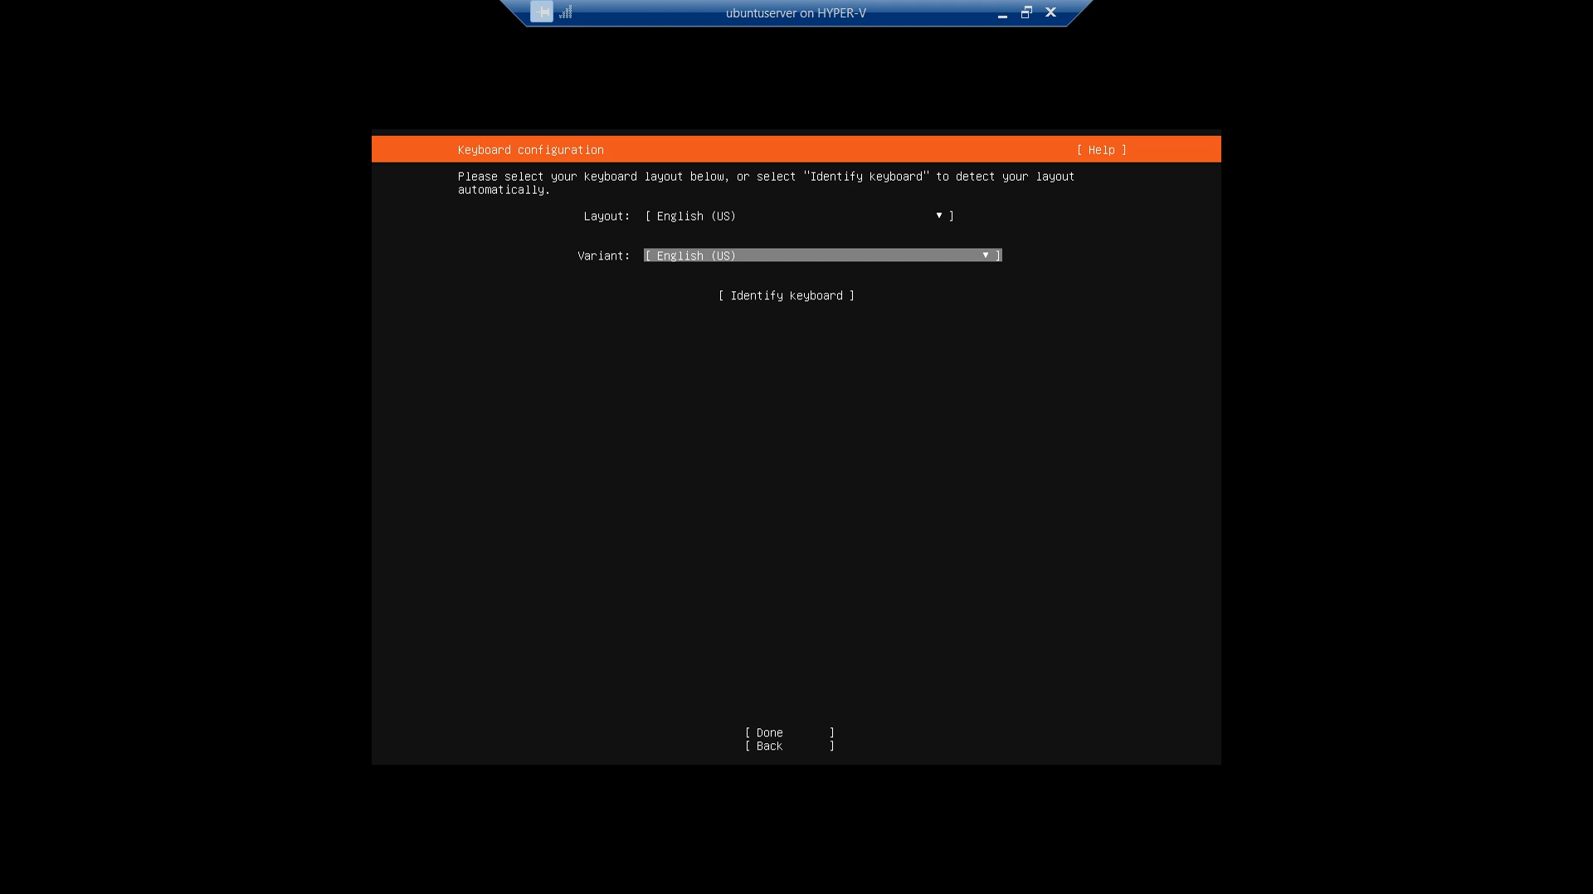
key("Tab")
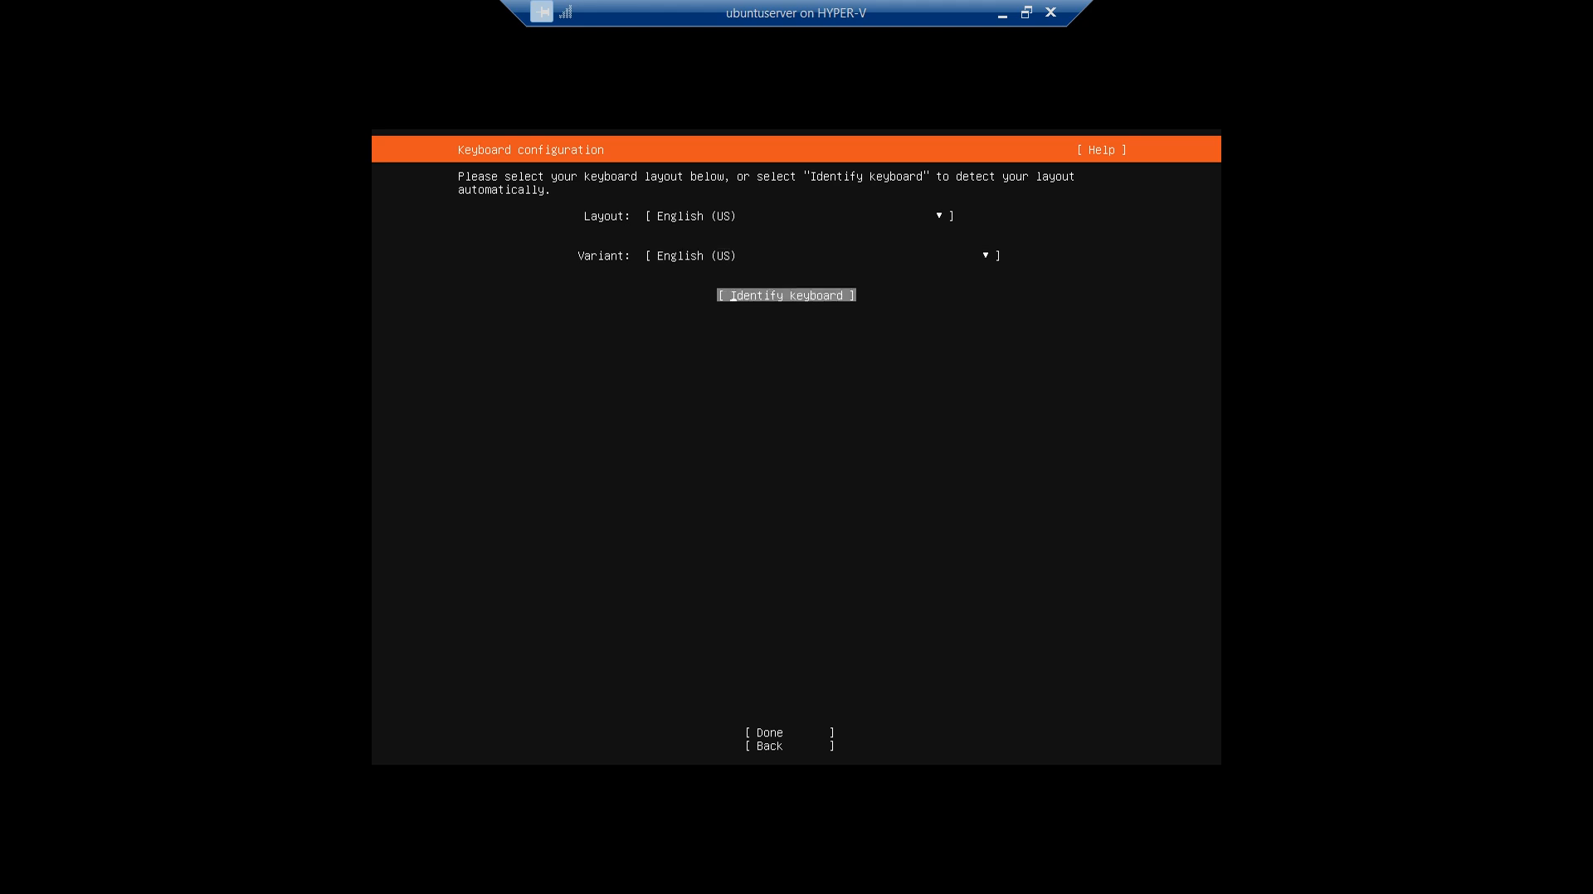
key("Tab")
key("Return")
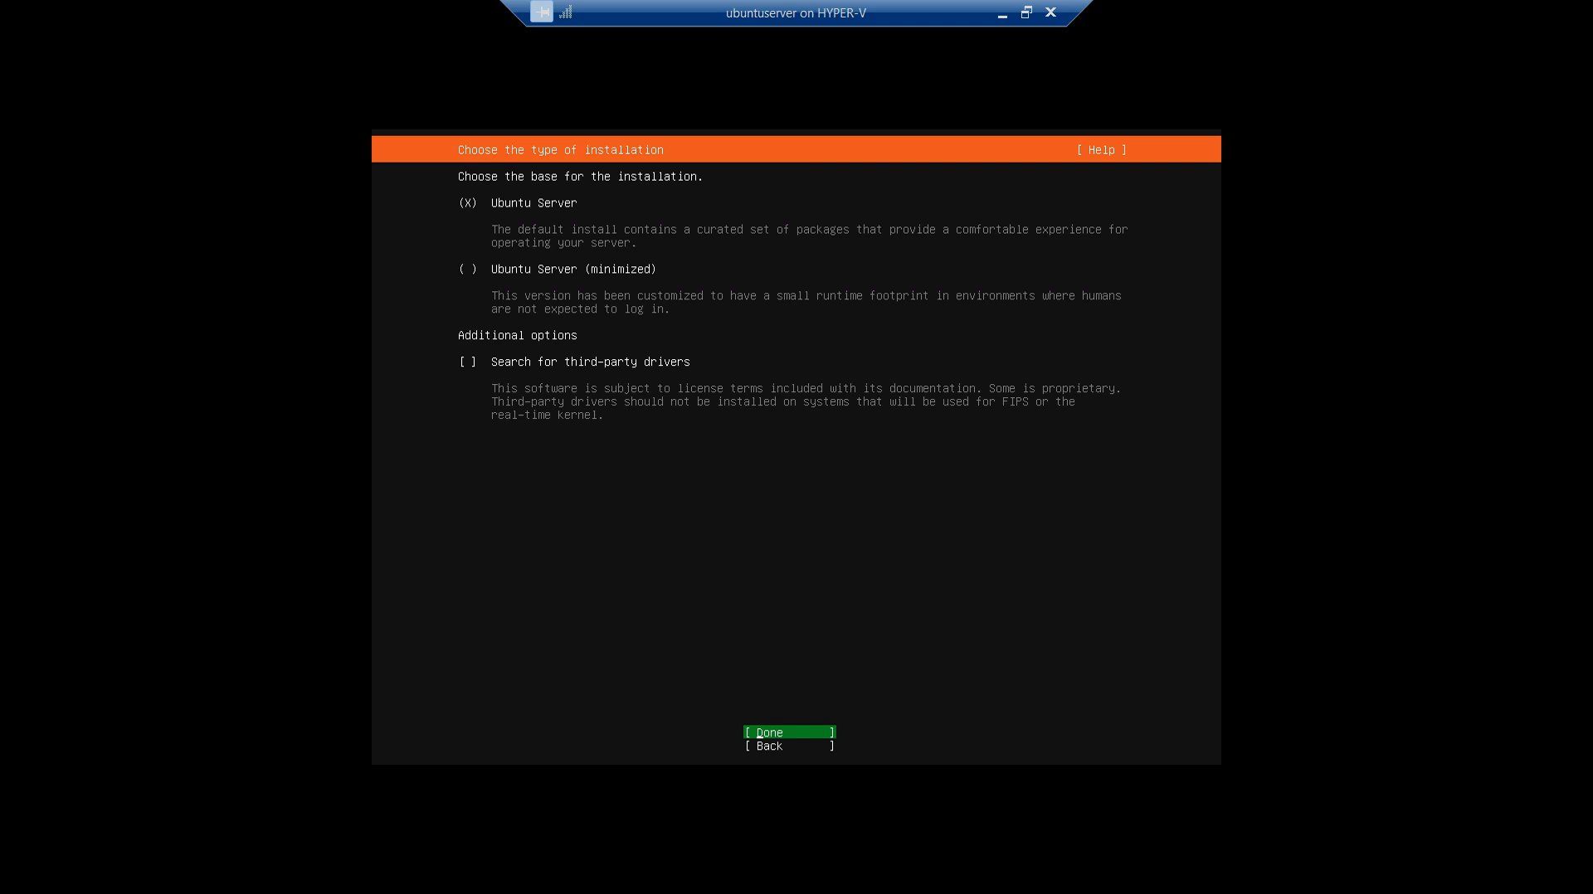
Keep the standard Ubuntu Server install type and accept eth0 DHCP networking.
key("Tab")
key("Tab")
key("Tab")
key("Tab")
key("Return")
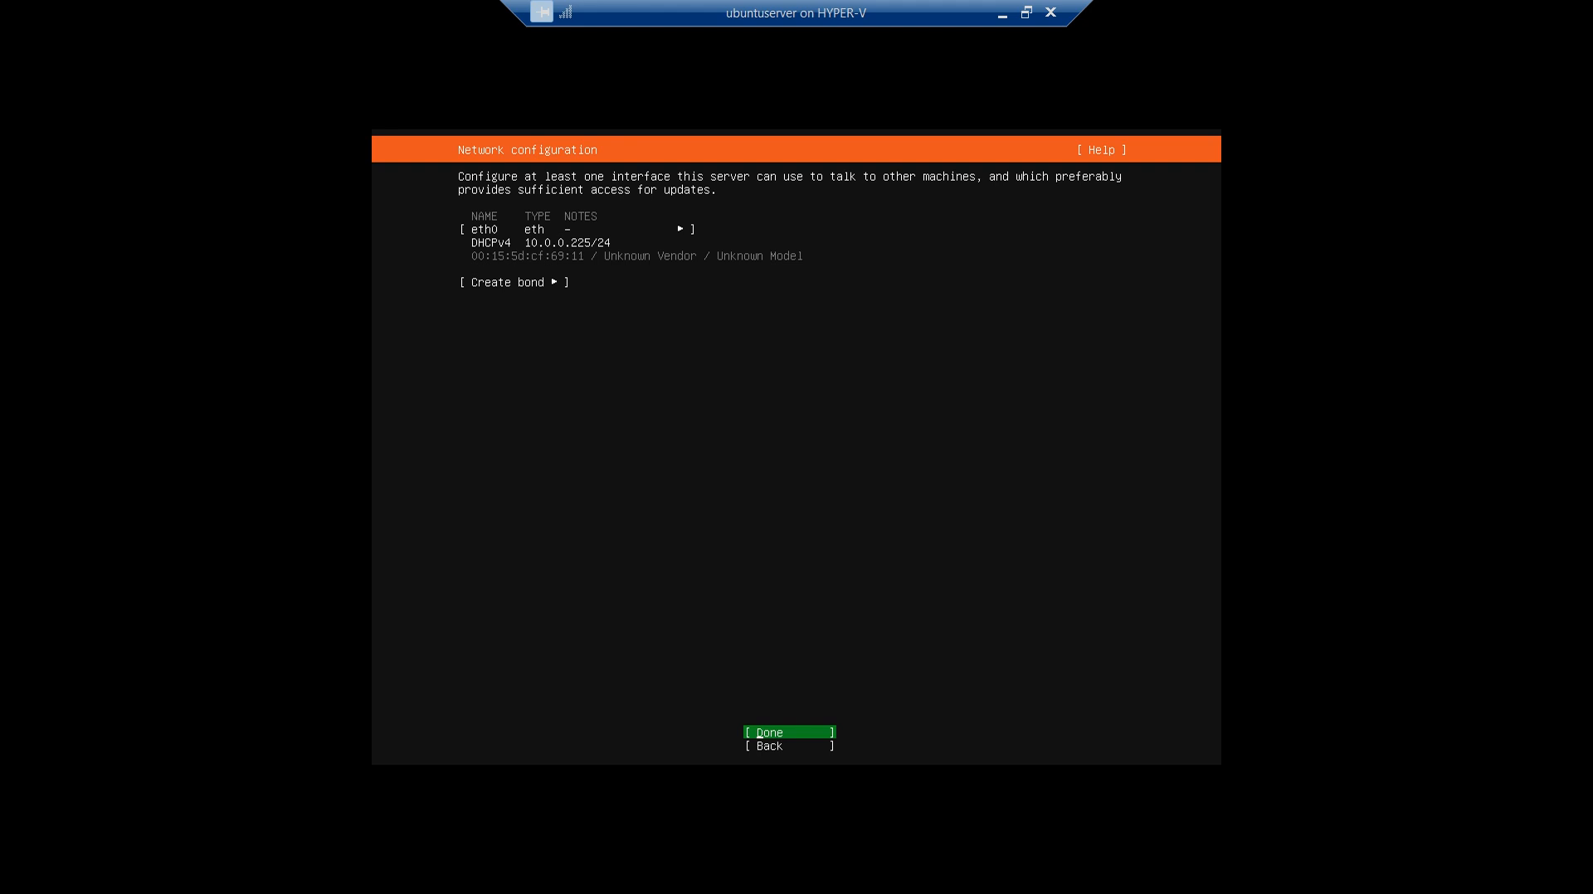
key("Tab")
key("Tab")
key("Tab")
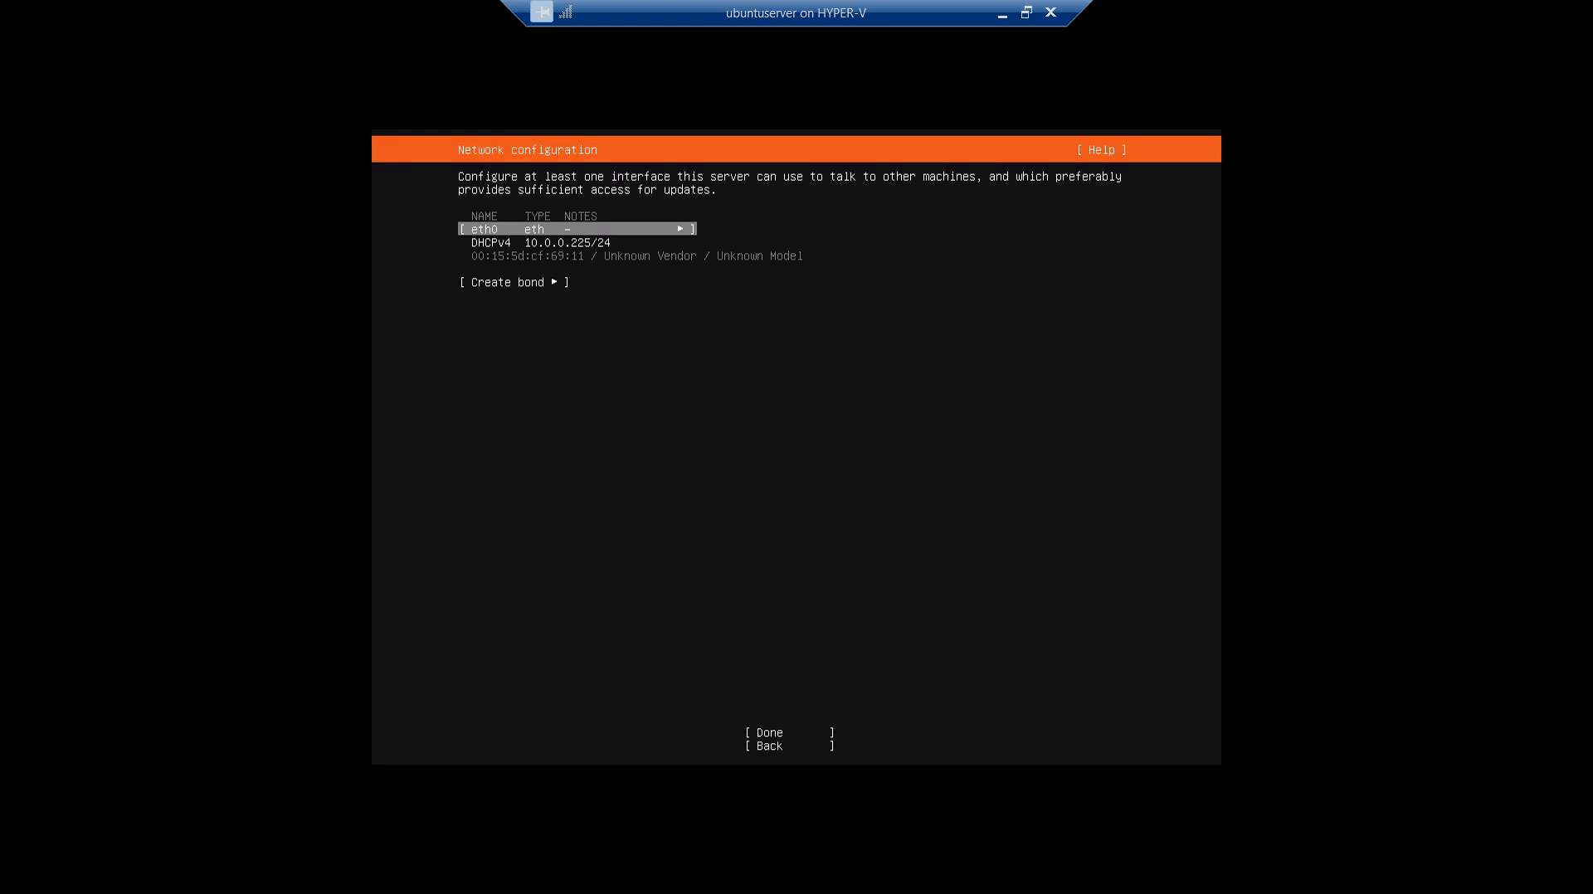
key("Tab")
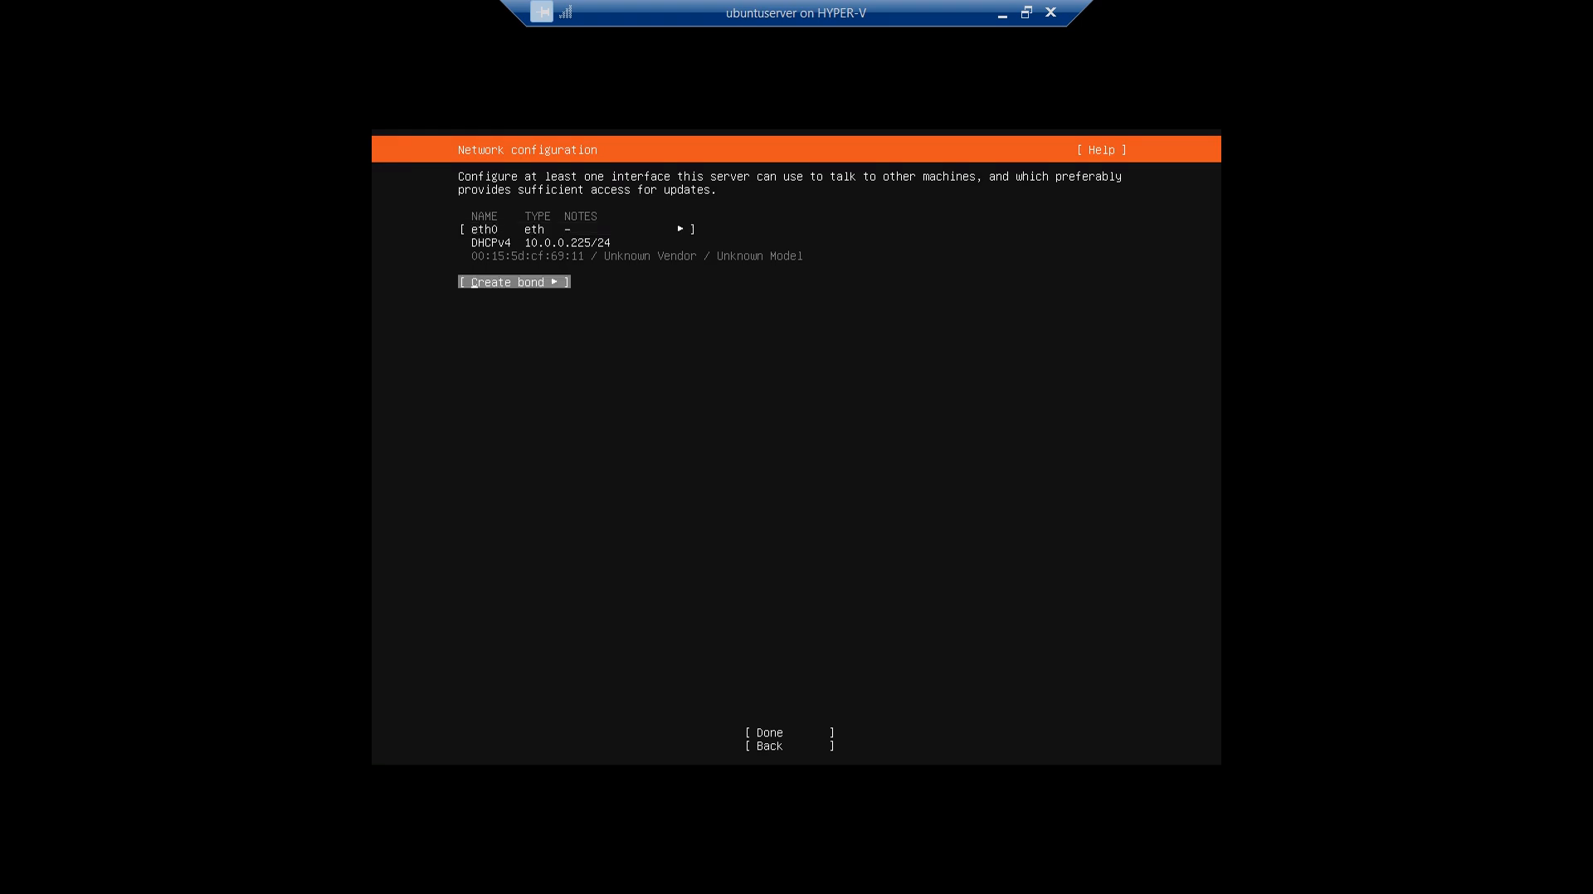
key("Tab")
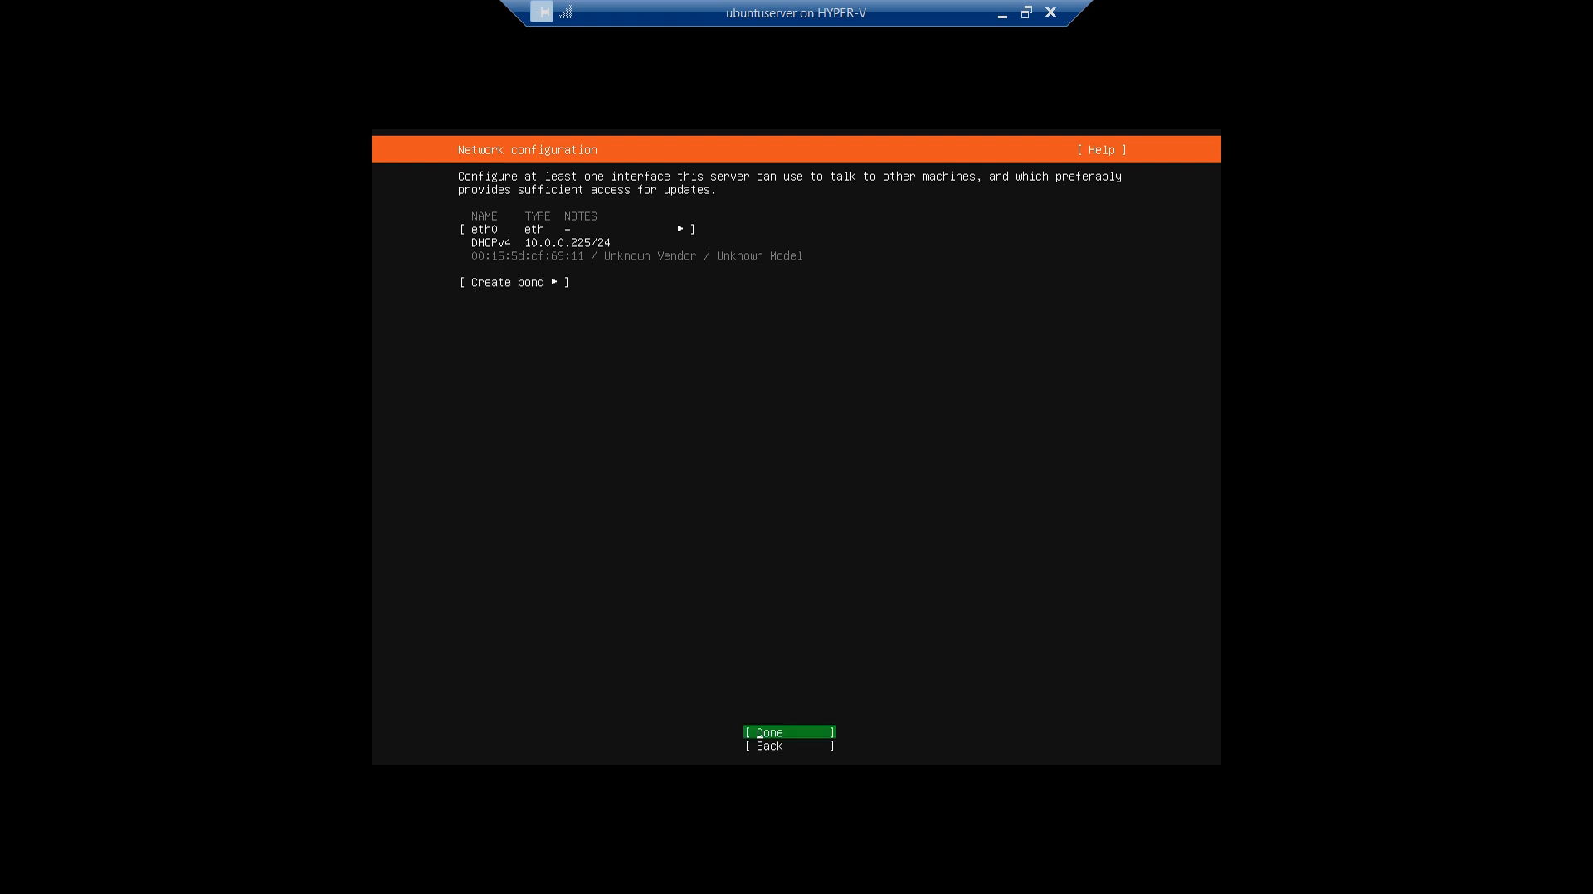
key("Return")
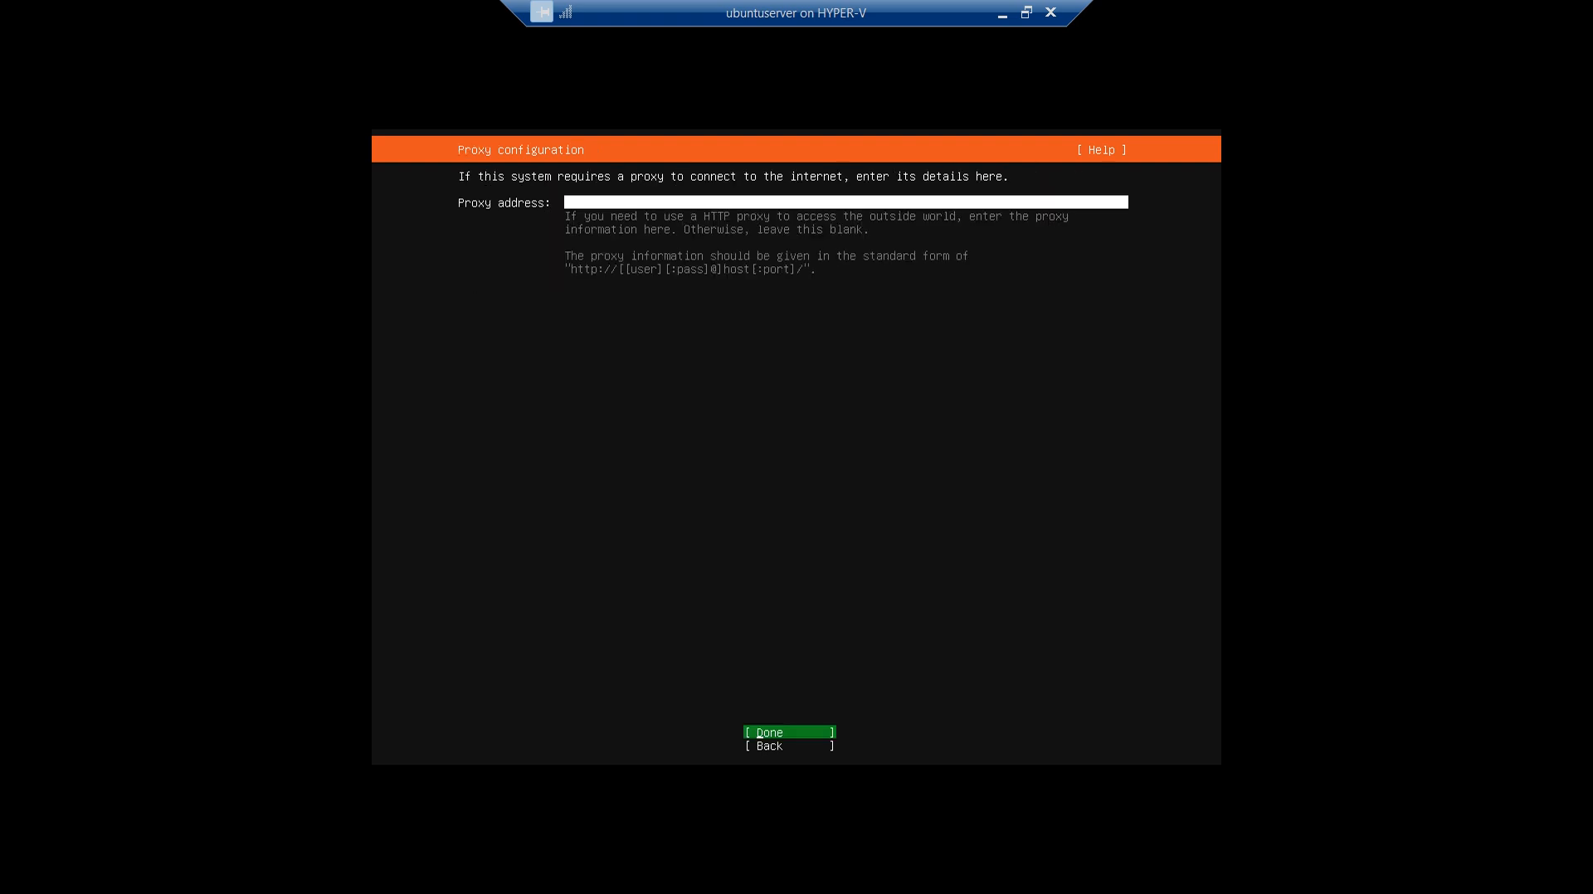
Leave the proxy blank and accept the default Ubuntu archive mirror.
key("Return")
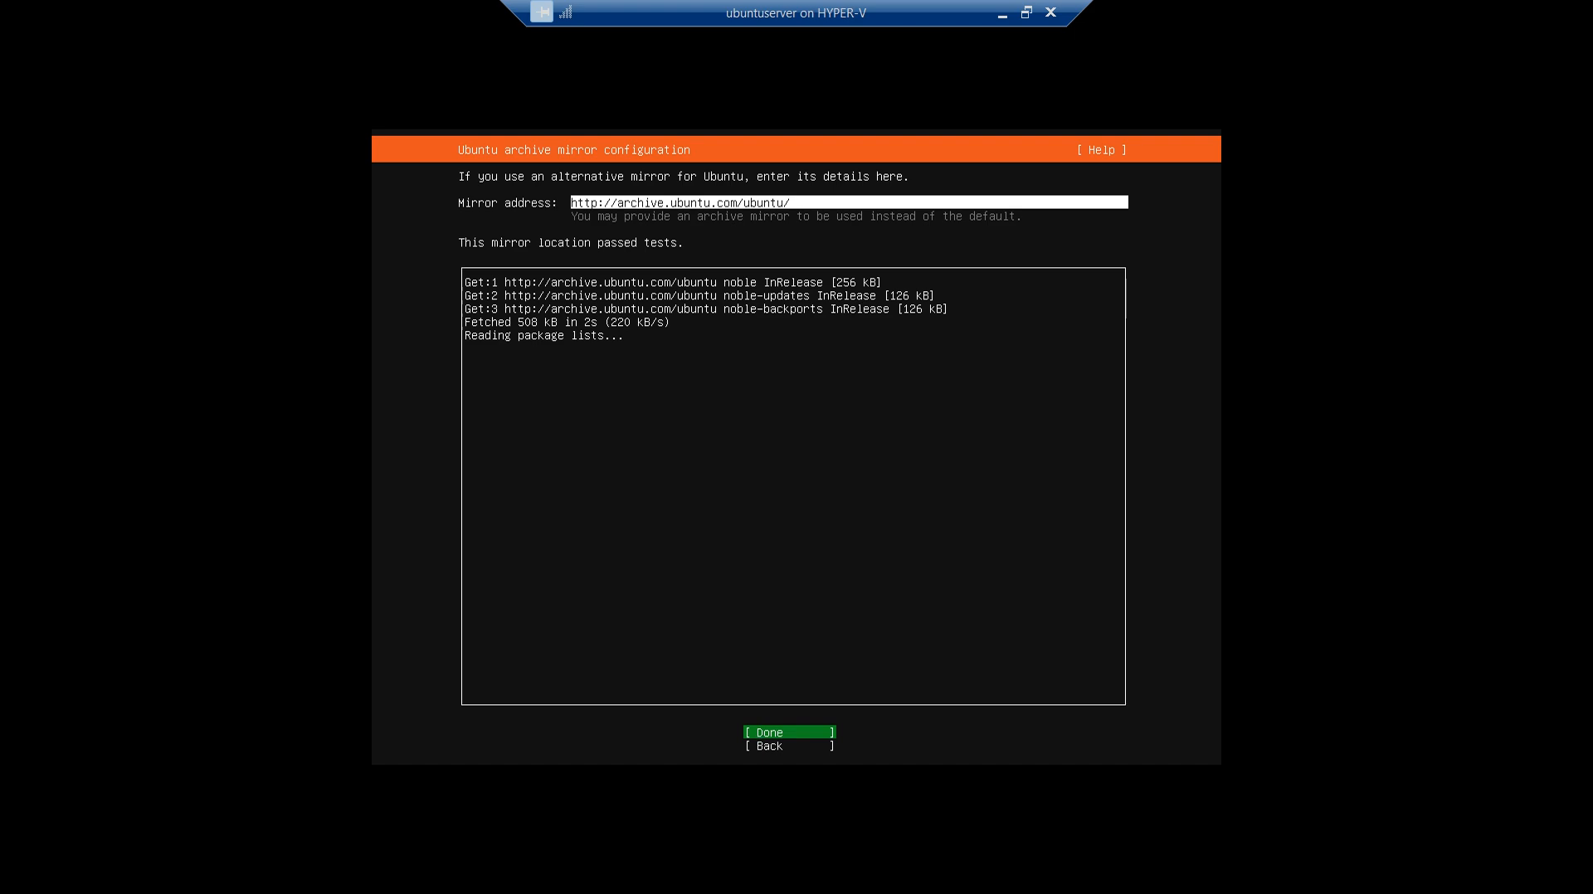
key("Tab")
key("Tab")
key("Tab")
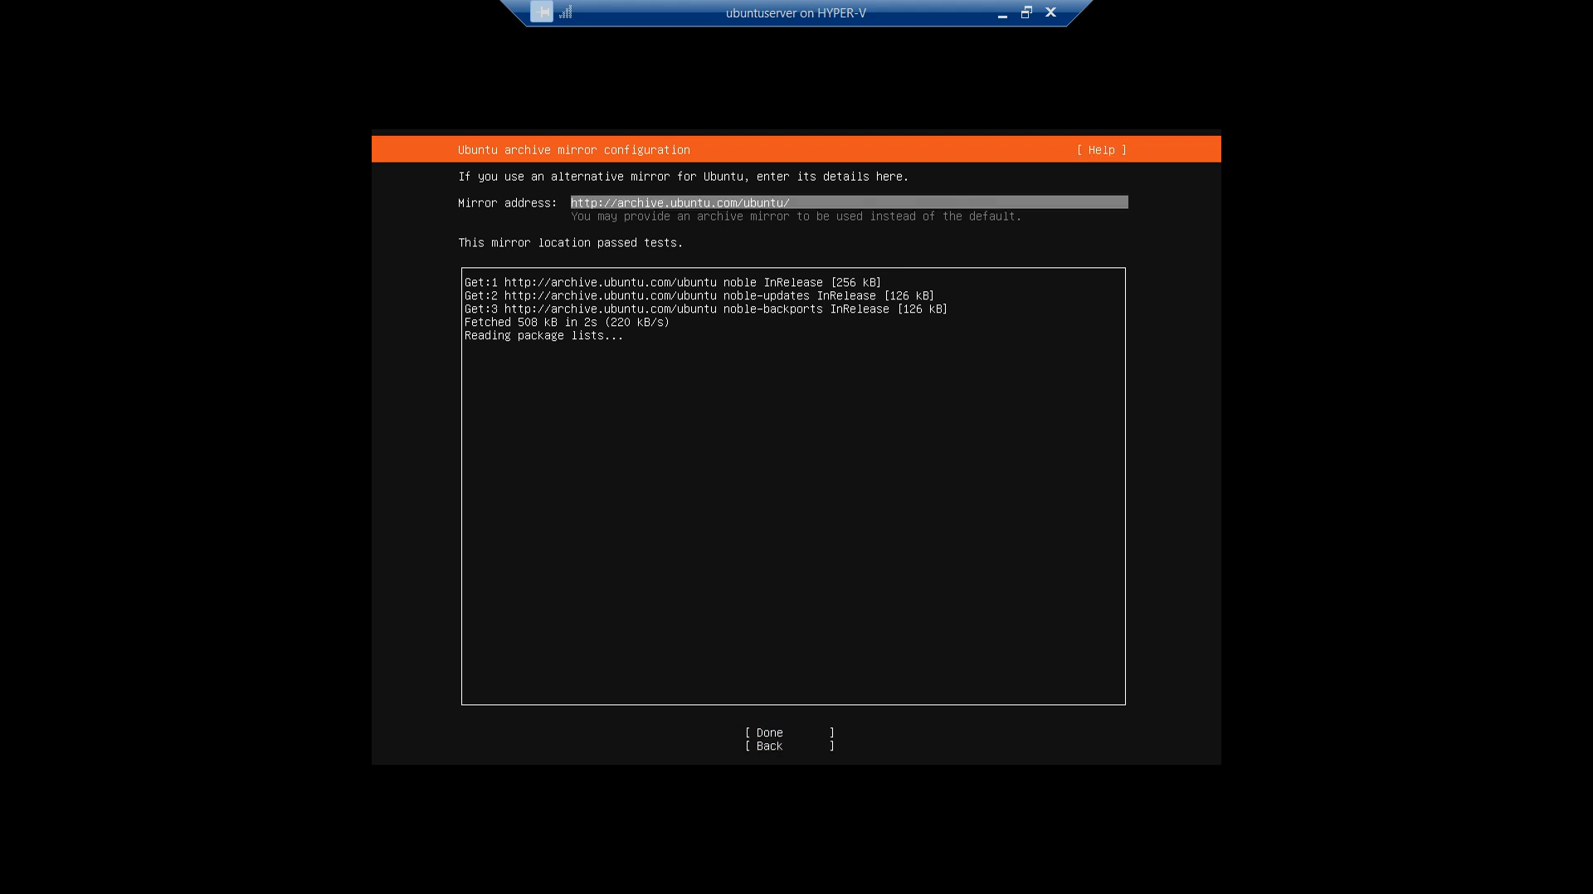
key("Tab")
key("Return")
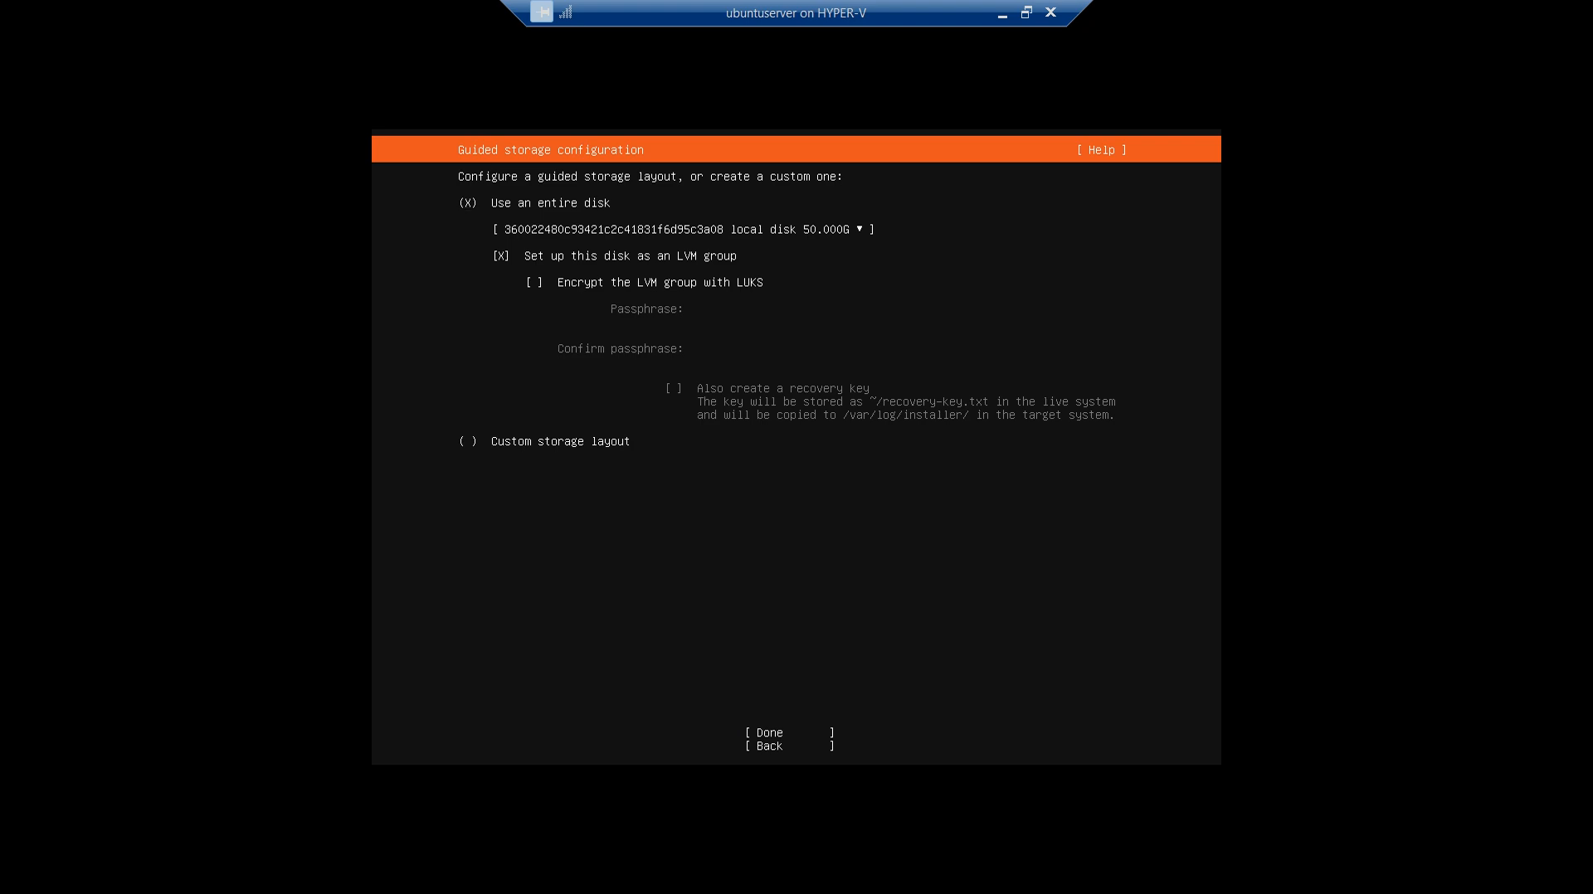
Choose Custom storage layout instead of the guided entire-disk LVM option, and confirm.
key("Tab")
key("Tab")
key("Tab")
key("Tab")
key("Tab")
key("Tab")
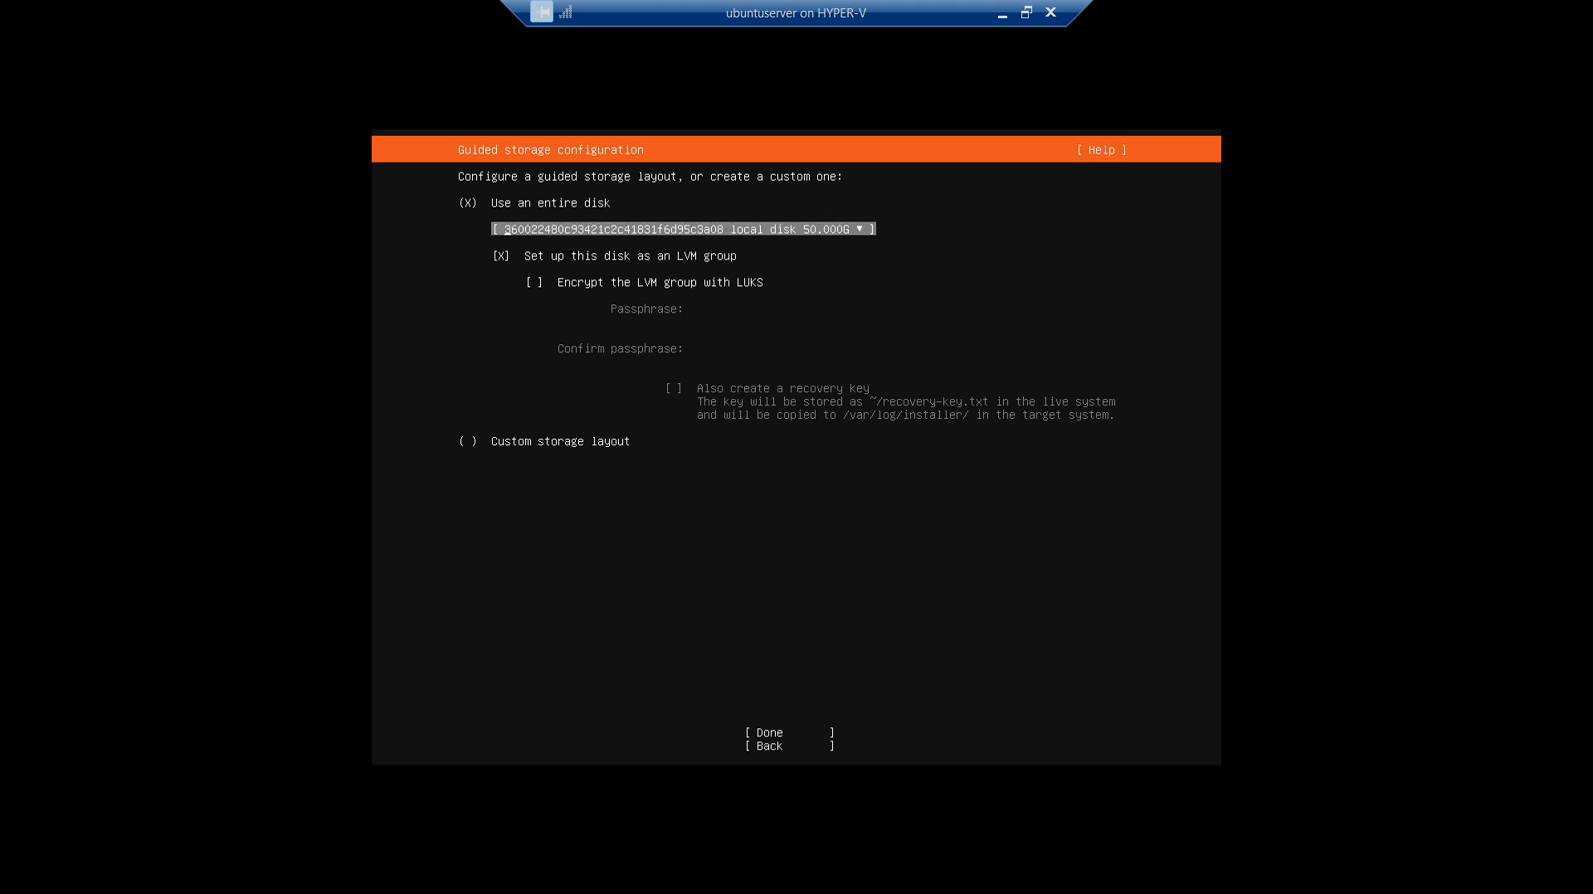
key("Tab")
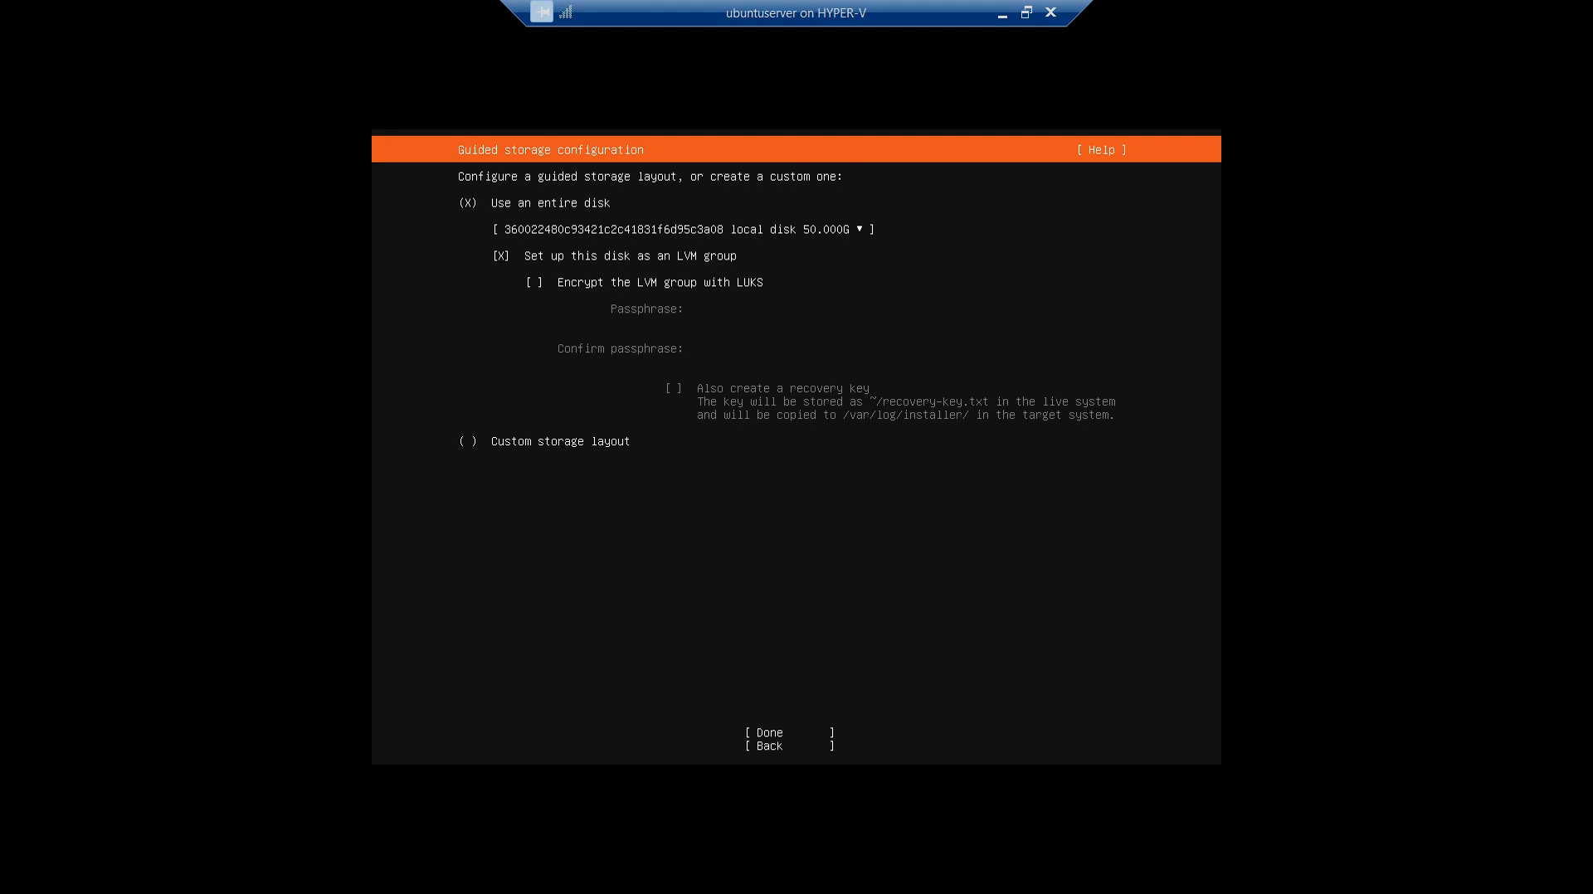
key("Tab")
key("Tab")
key("Tab")
key("Tab")
key("Tab")
key("Tab")
key("Tab")
key("Tab")
key("Tab")
key("Tab")
key("Tab")
key("Tab")
key("Tab")
key("Tab")
key("Tab")
key("Tab")
key("Tab")
key("Tab")
key("Tab")
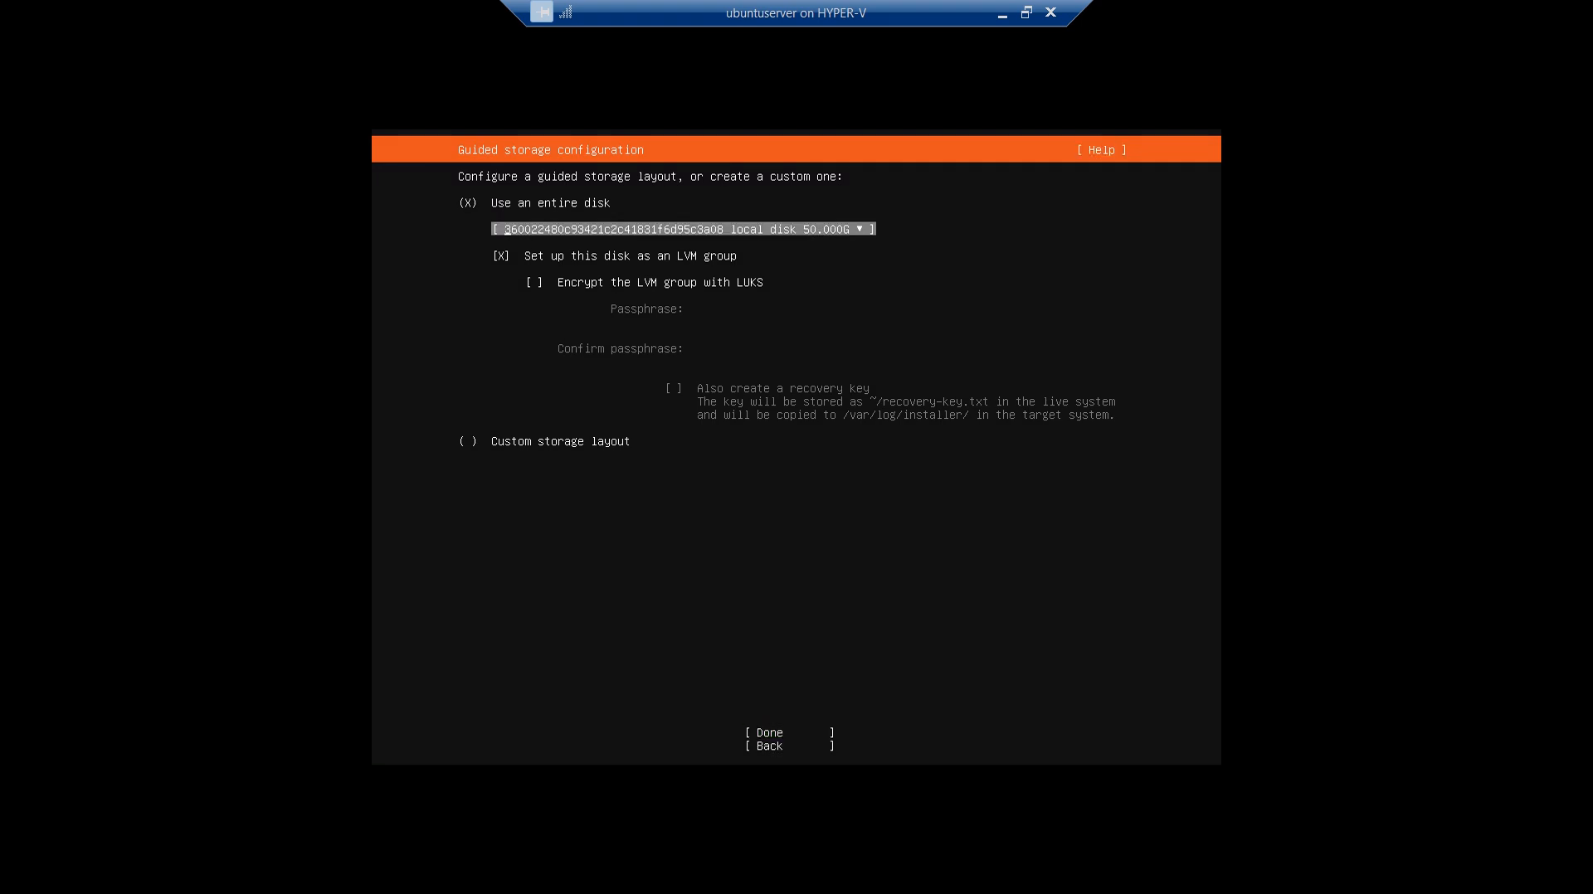
key("Tab")
key("Tab")
key("Tab")
key("Tab")
key("Tab")
key("Tab")
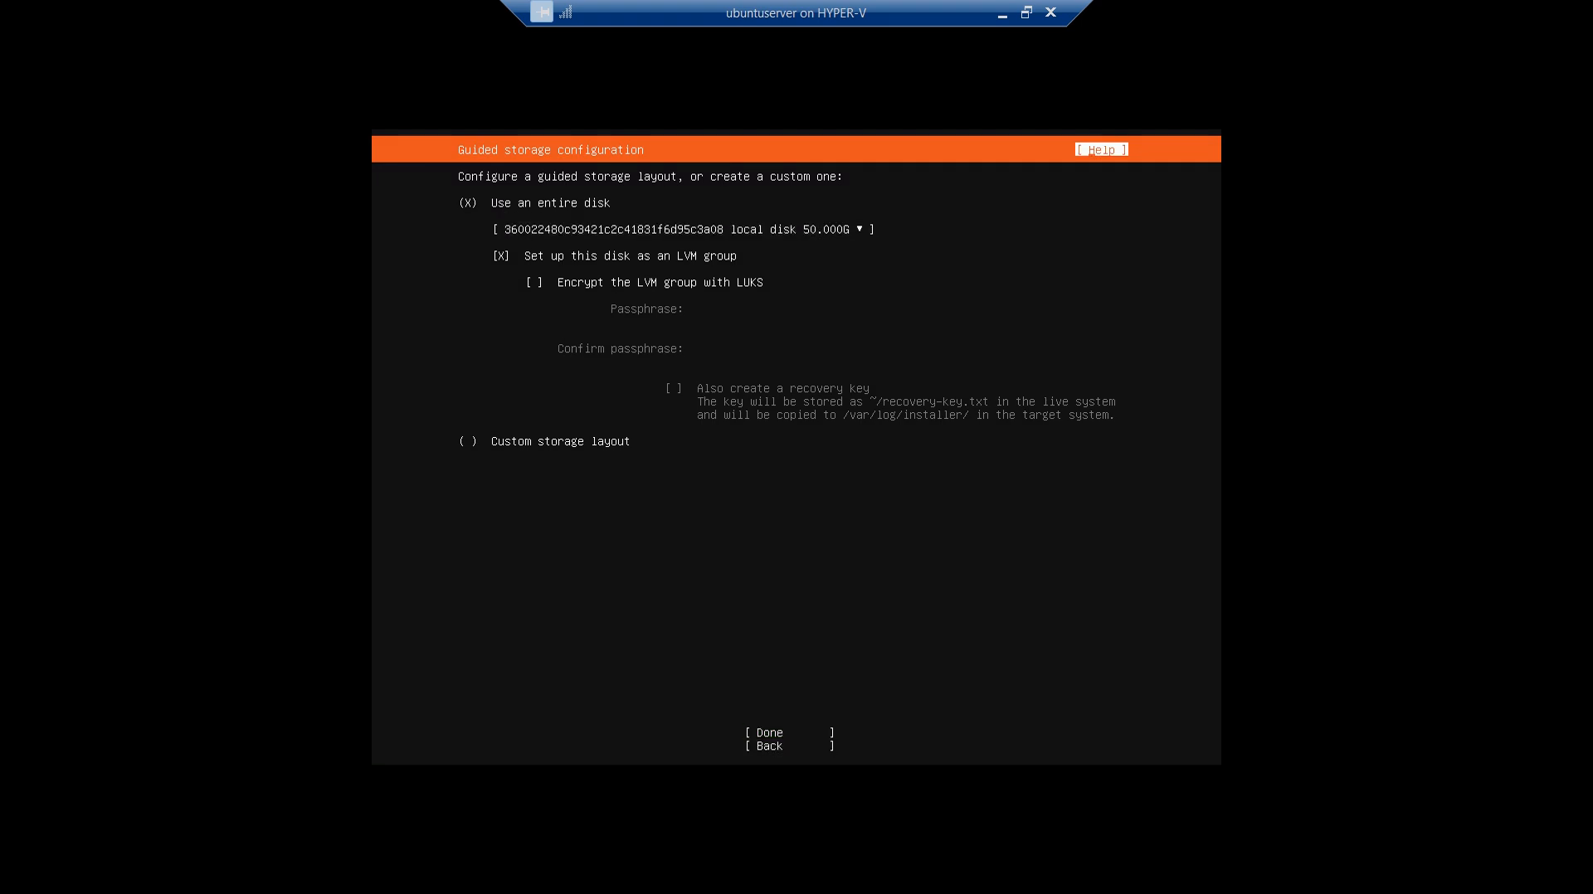
key("Tab")
key("Tab")
key("Tab")
key("space")
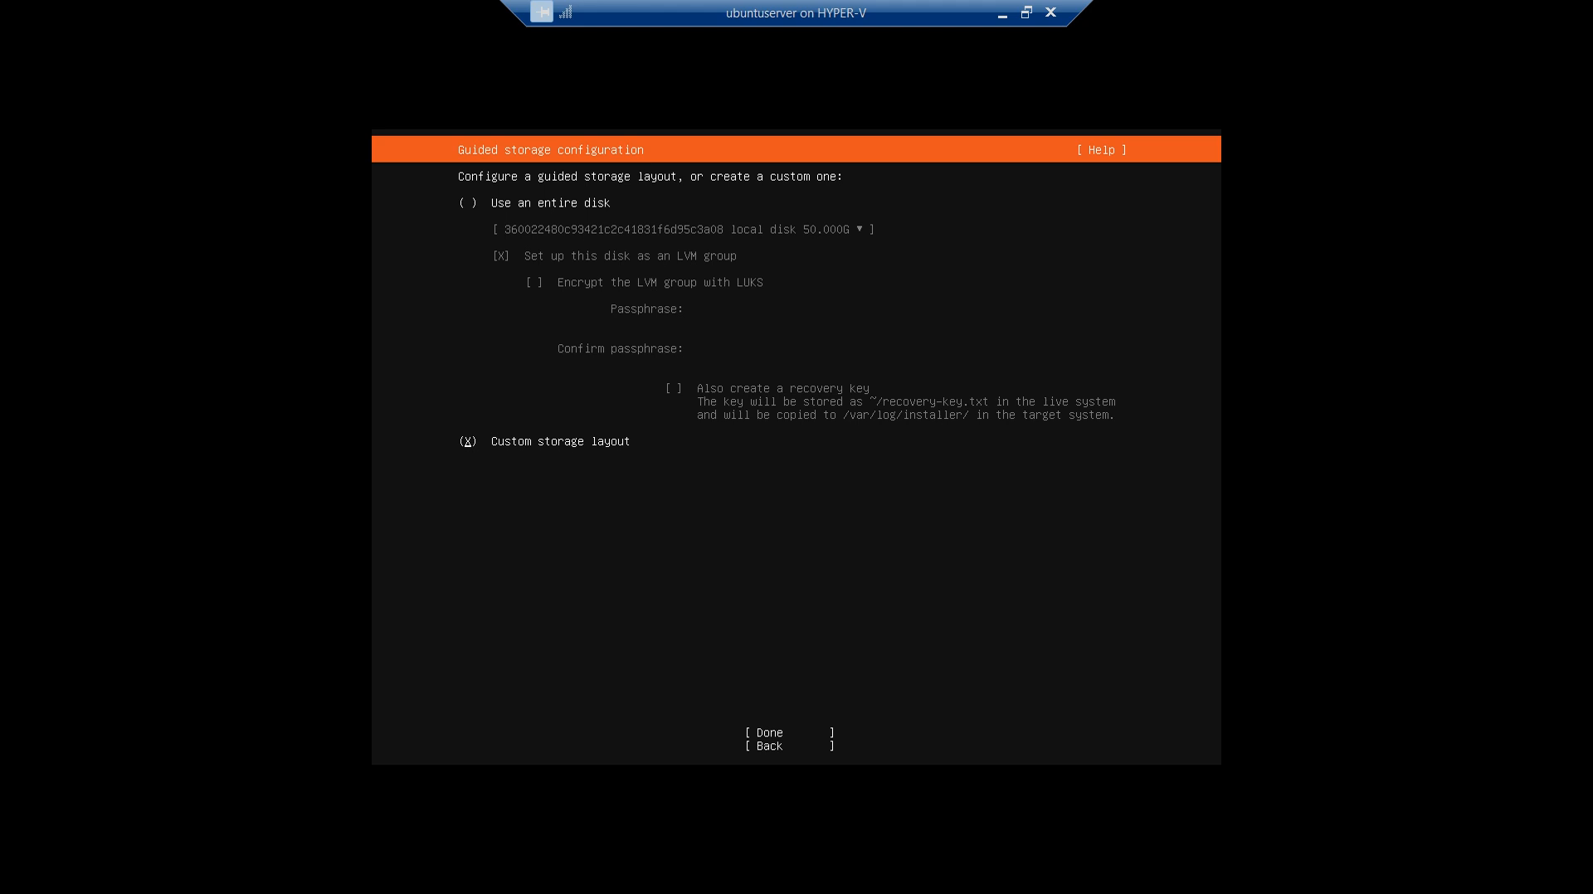
key("Tab")
key("Return")
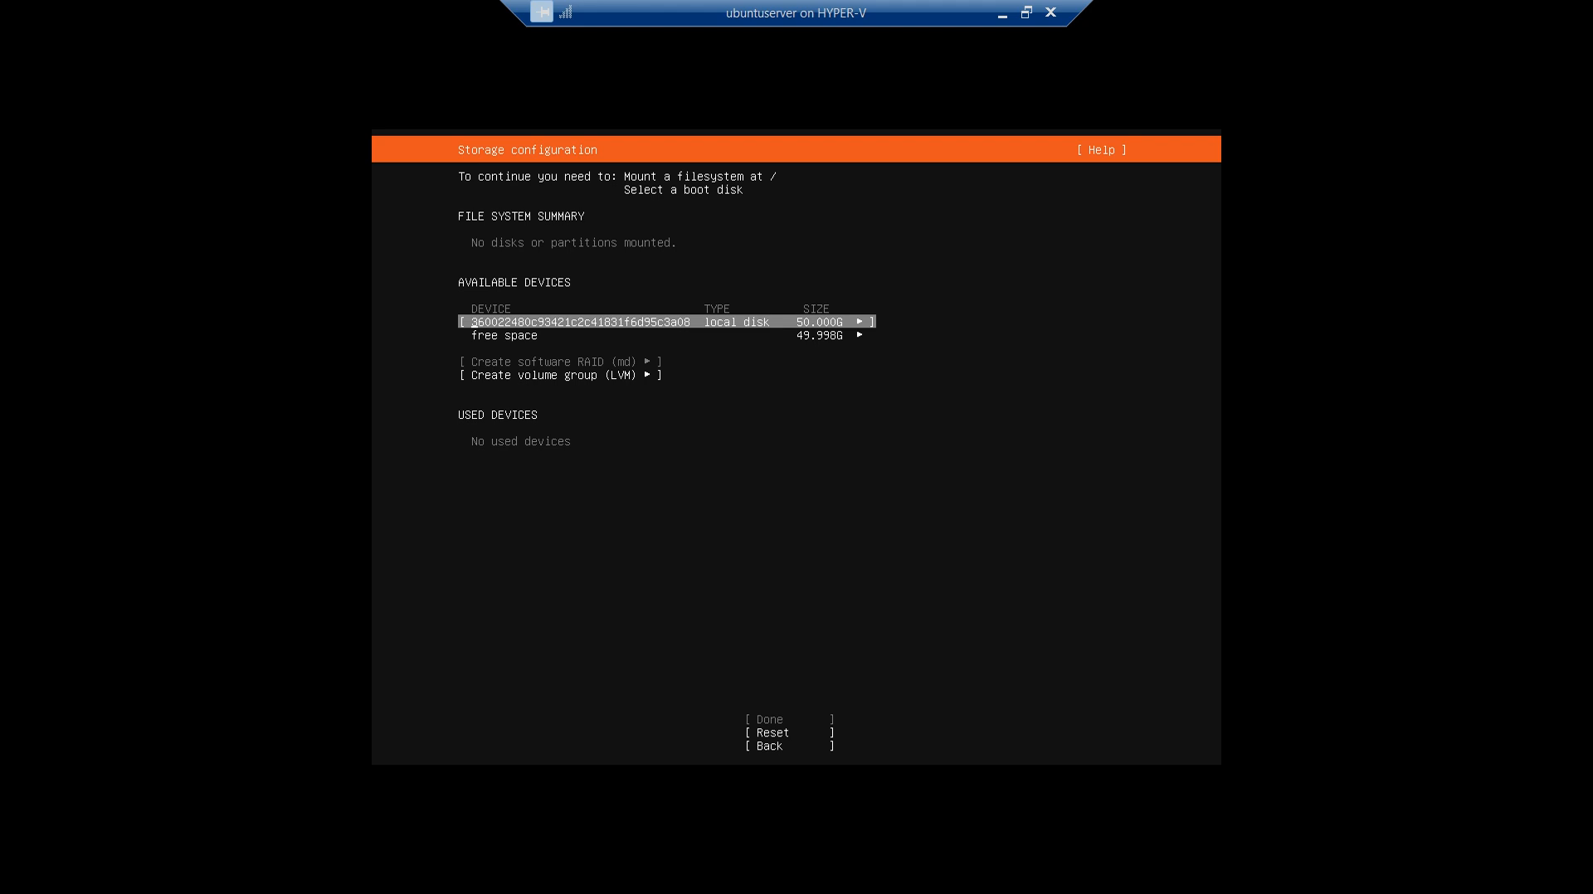
Open the Create LVM volume group form, named vg0, with the 50 GB disk listed.
key("Down")
key("Down")
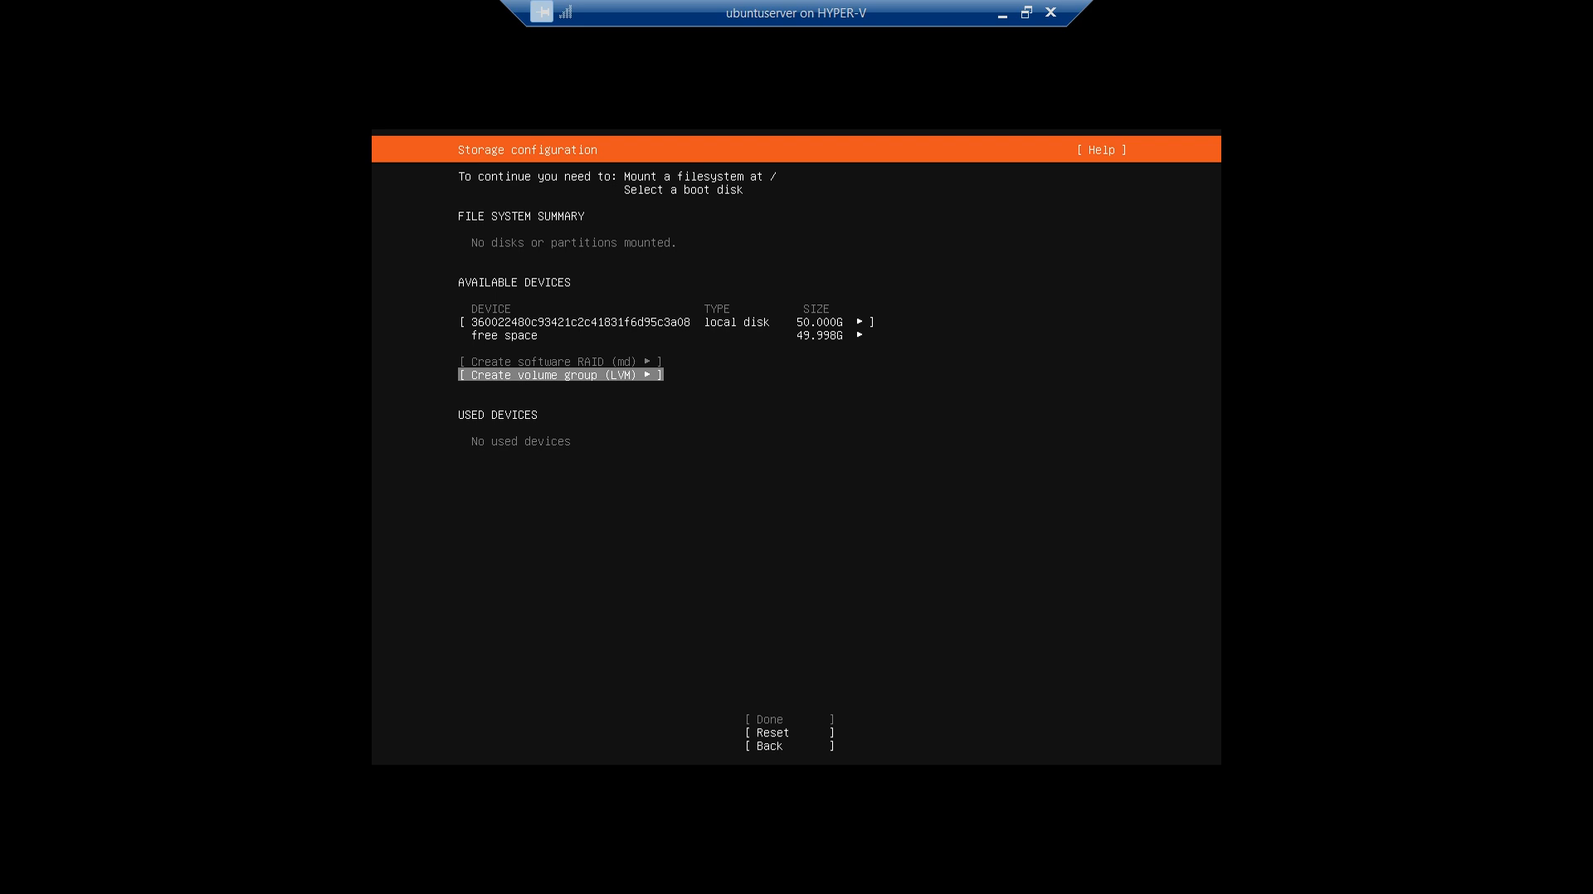
key("Up")
key("Down")
key("Down")
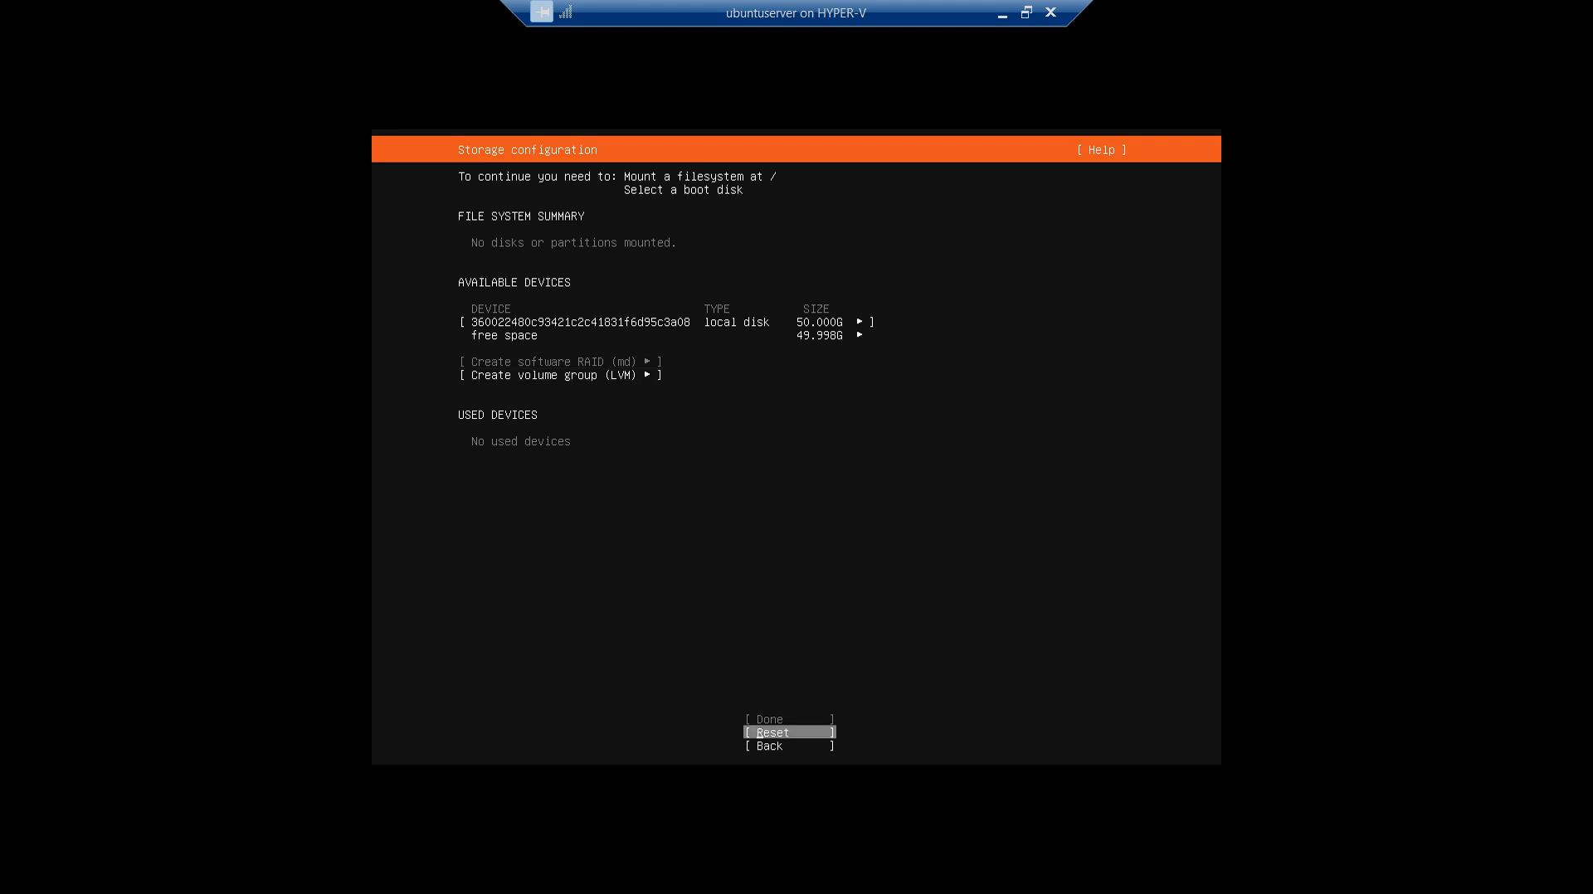
key("Down")
key("Down")
key("Down")
key("Down")
key("Down")
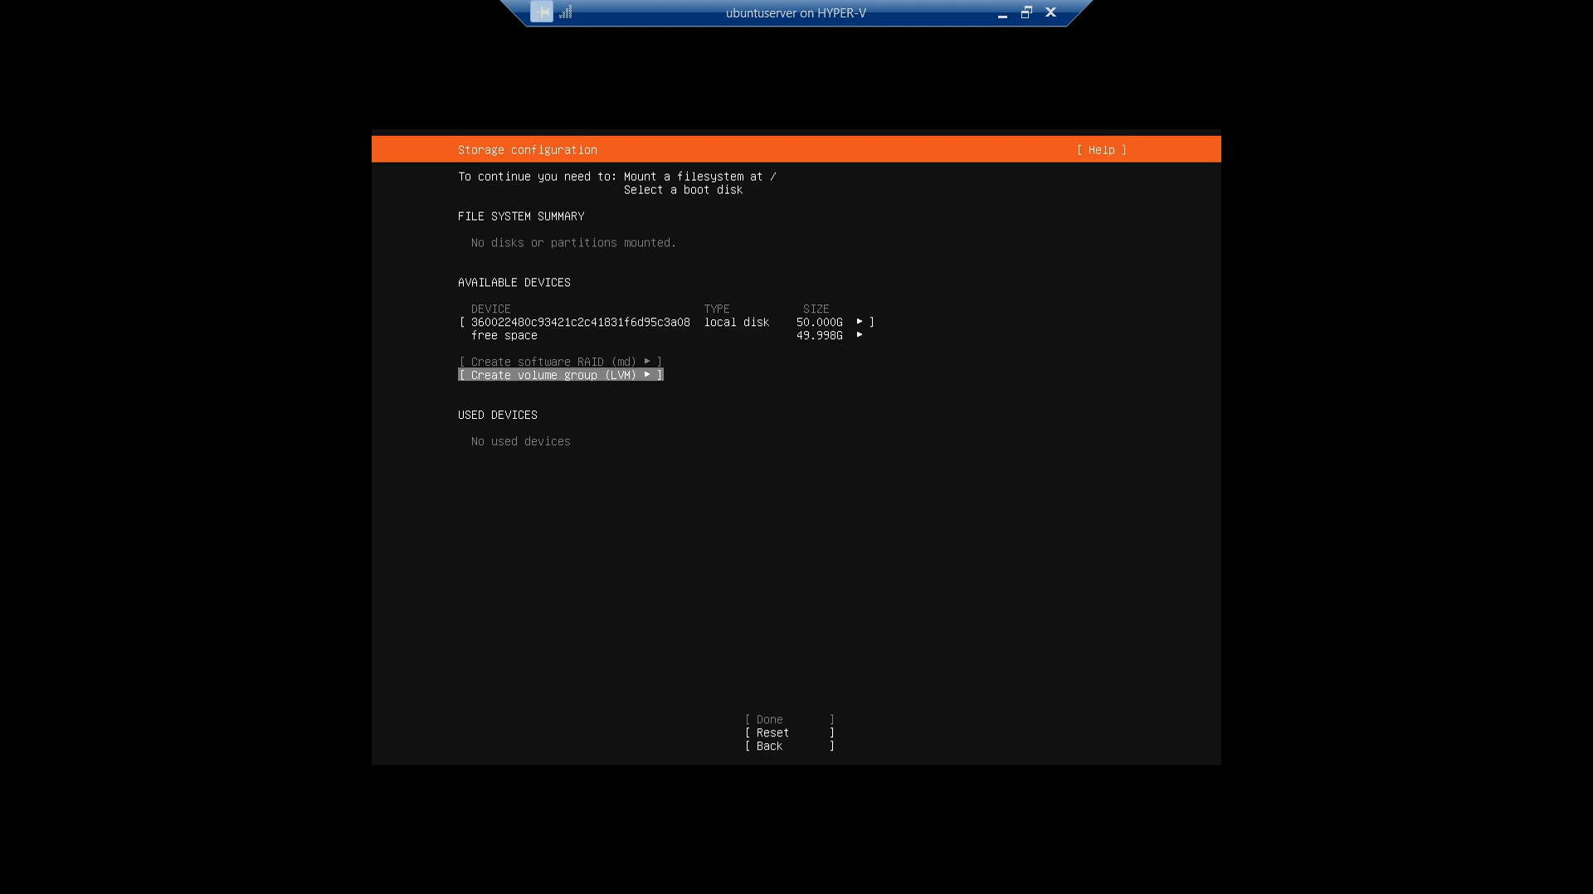
key("Return")
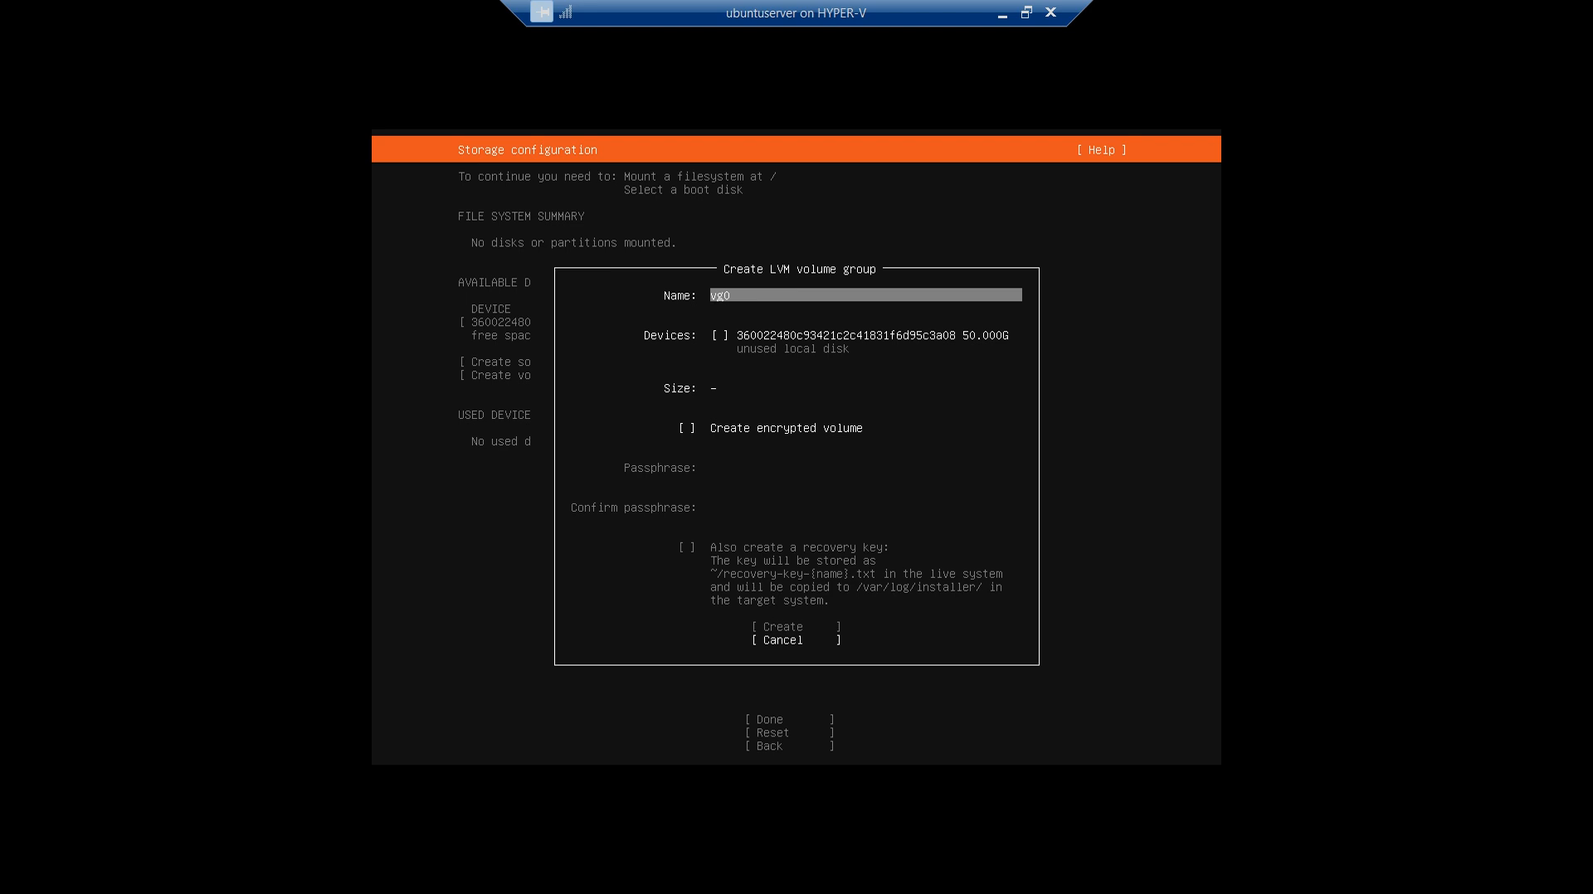
Move past the vg0 devices and encryption fields and cancel, which raises a no-device-selected warning.
key("Tab")
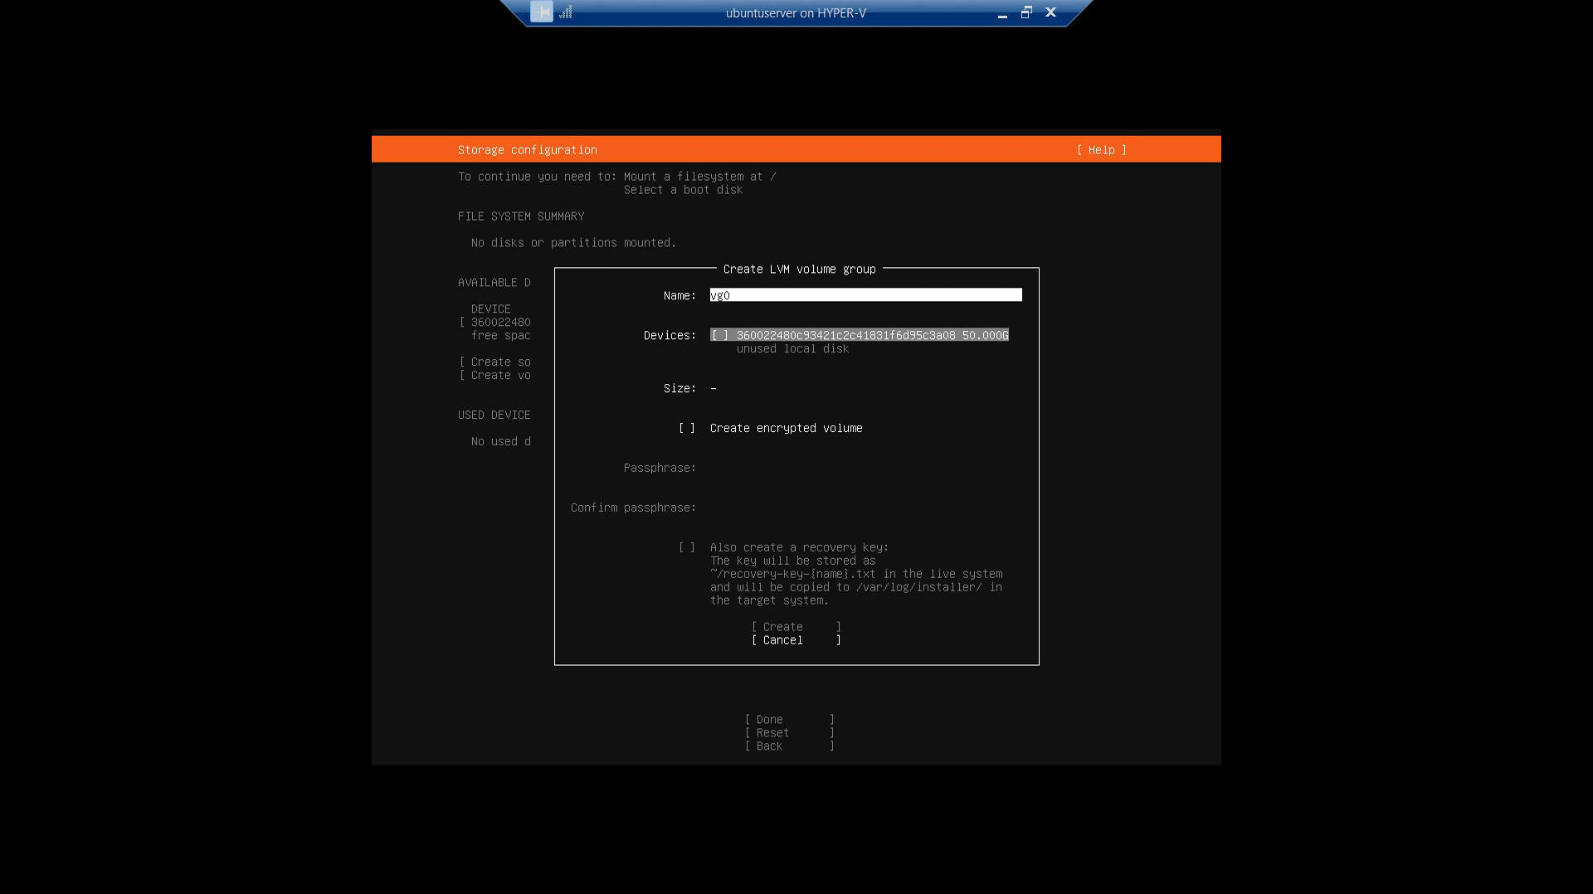
key("Tab")
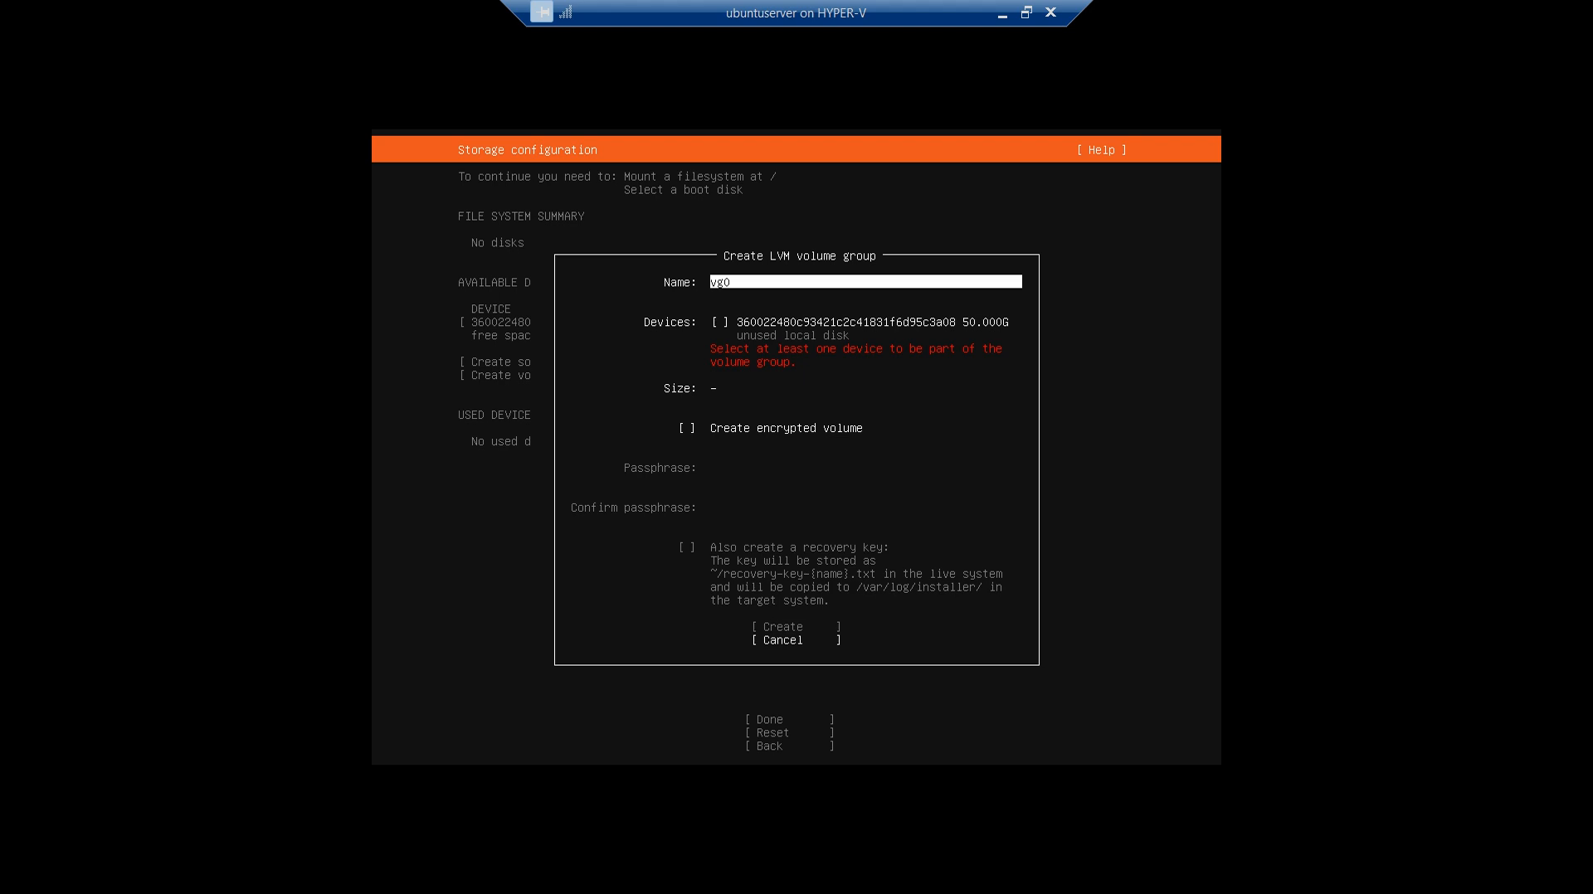
key("Tab")
key("Tab")
key("Tab")
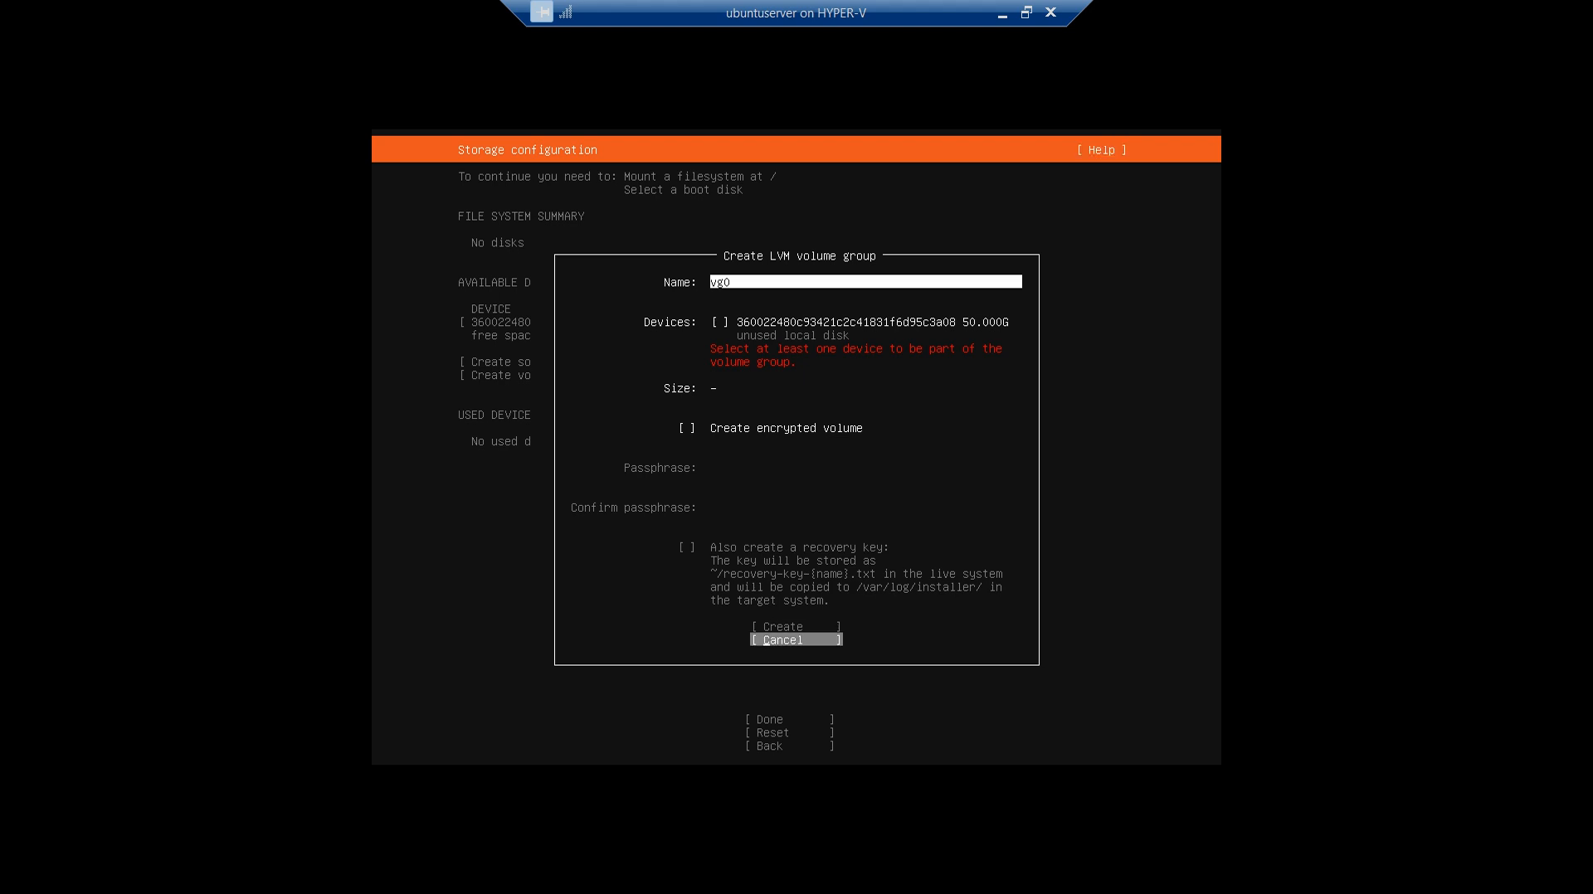
key("Return")
Choose Add GPT Partition on the disk's 49.998G free space.
key("Up")
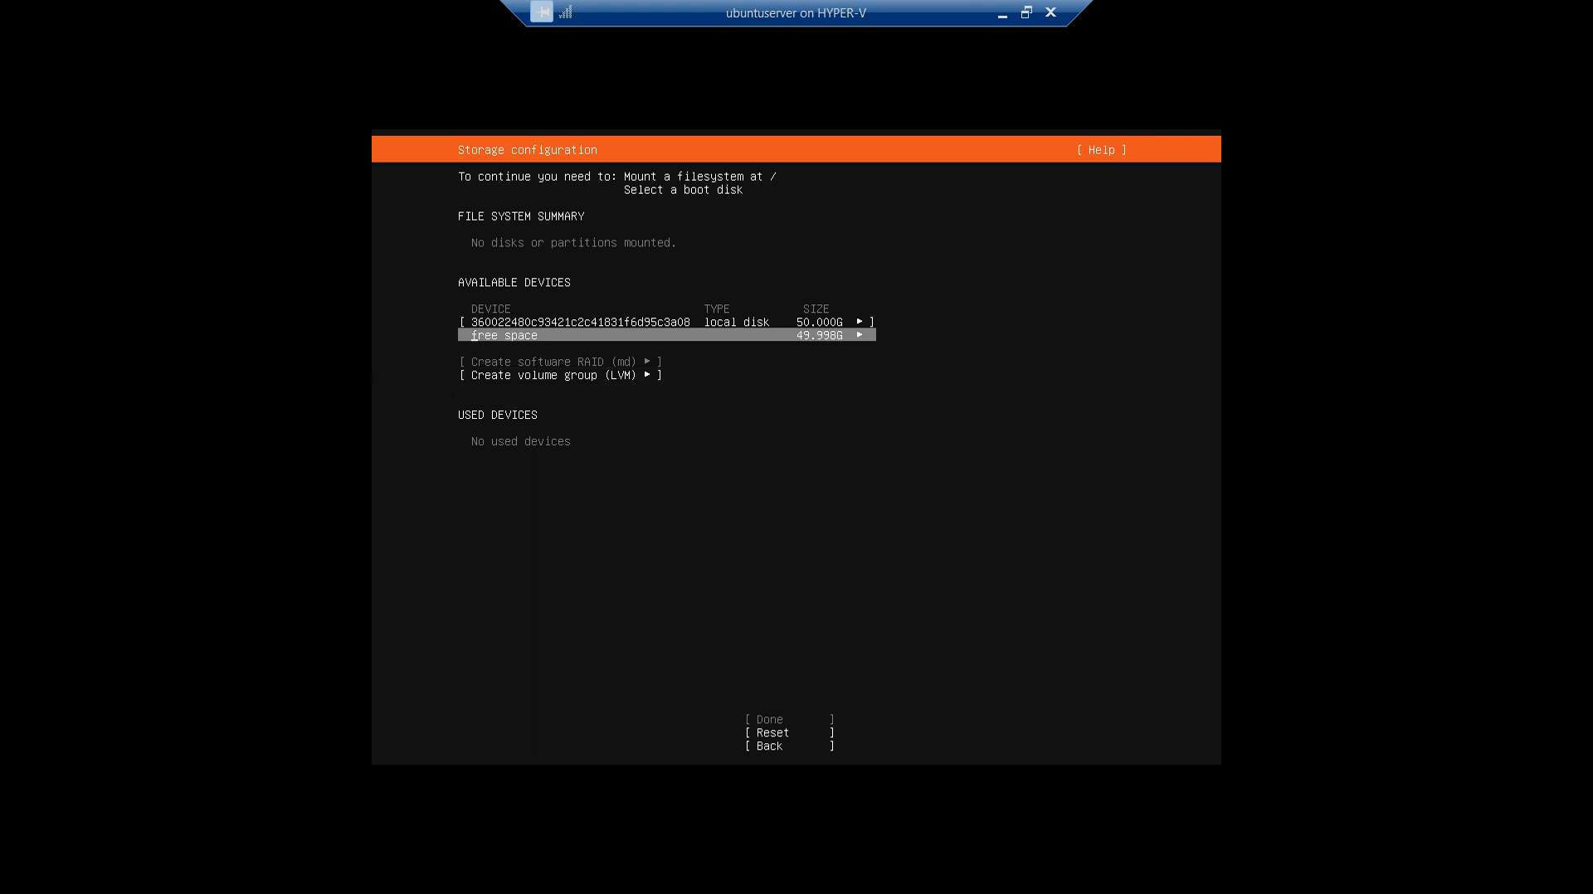
key("Down")
key("Down")
key("Down")
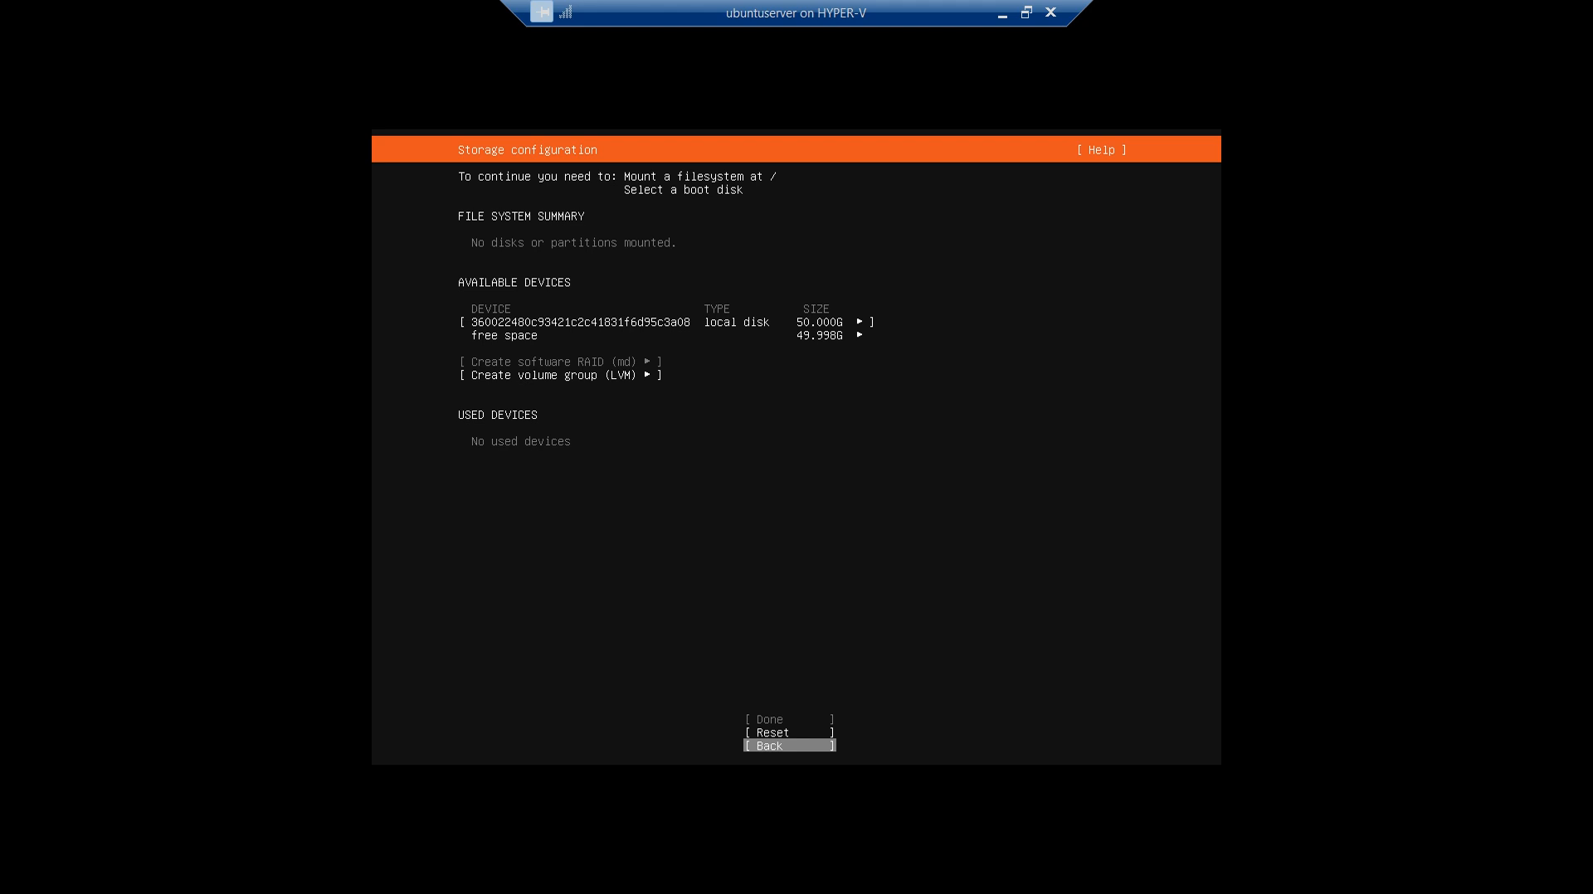
key("Up")
key("Up")
key("Up")
key("Up")
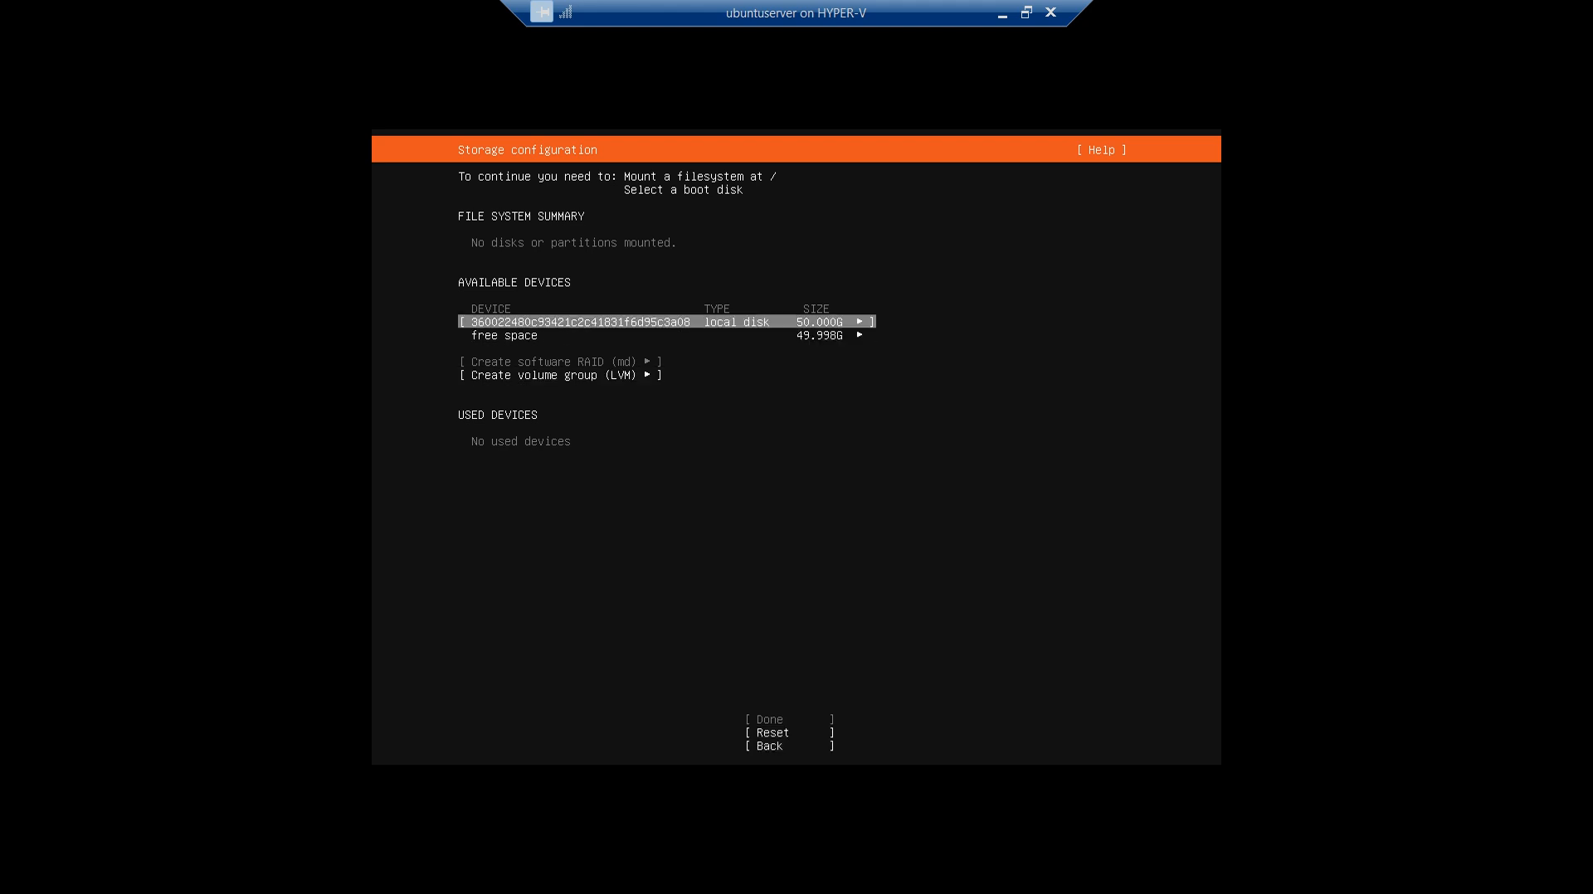
key("Up")
key("Down")
key("Down")
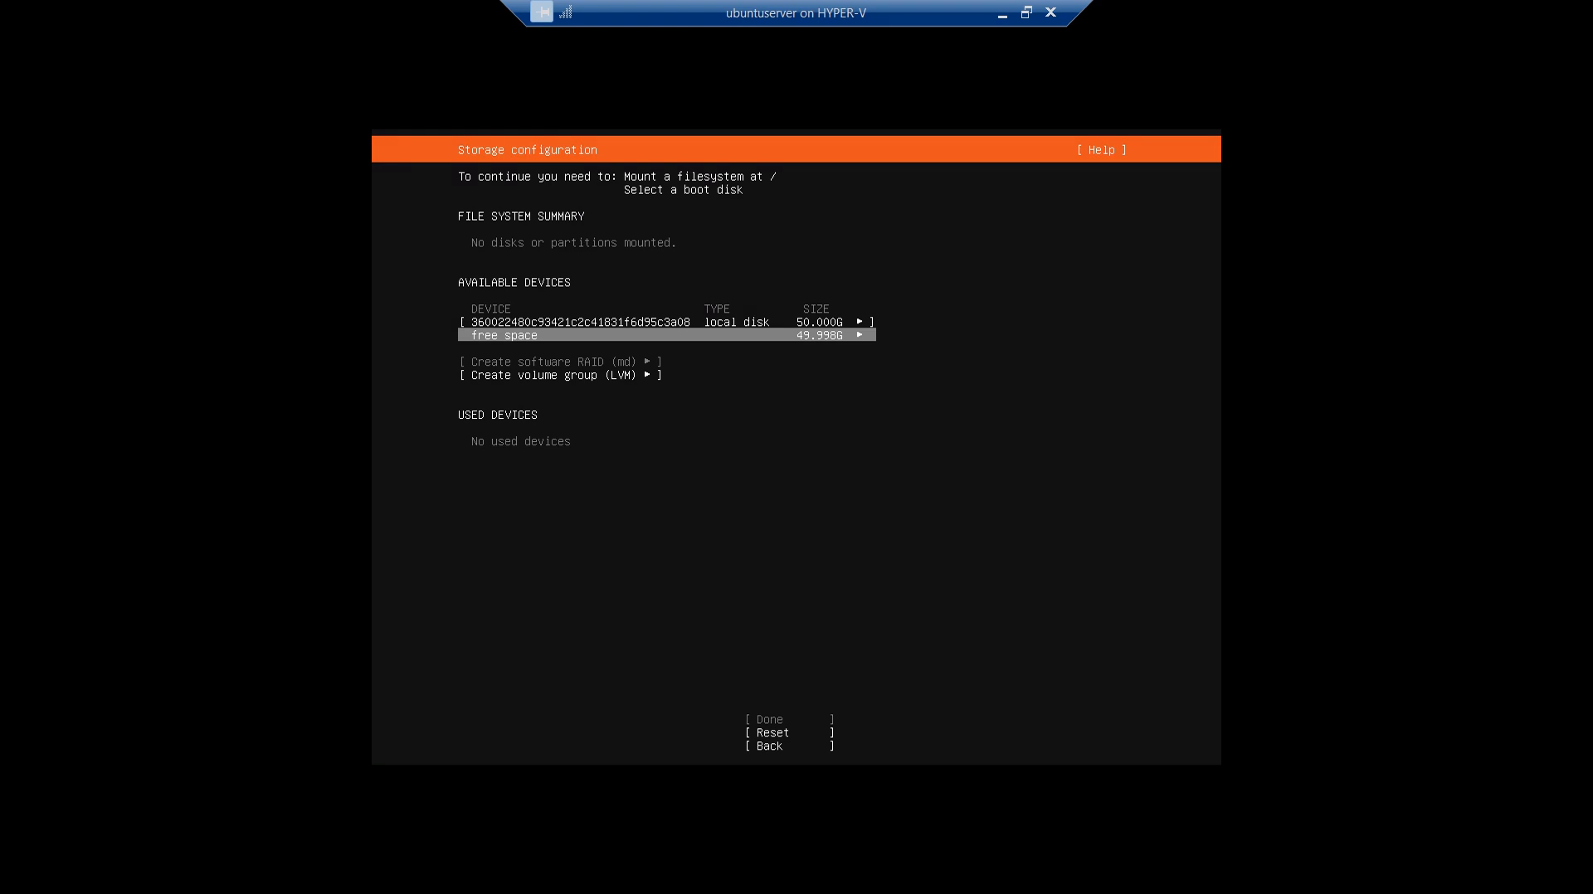
key("Return")
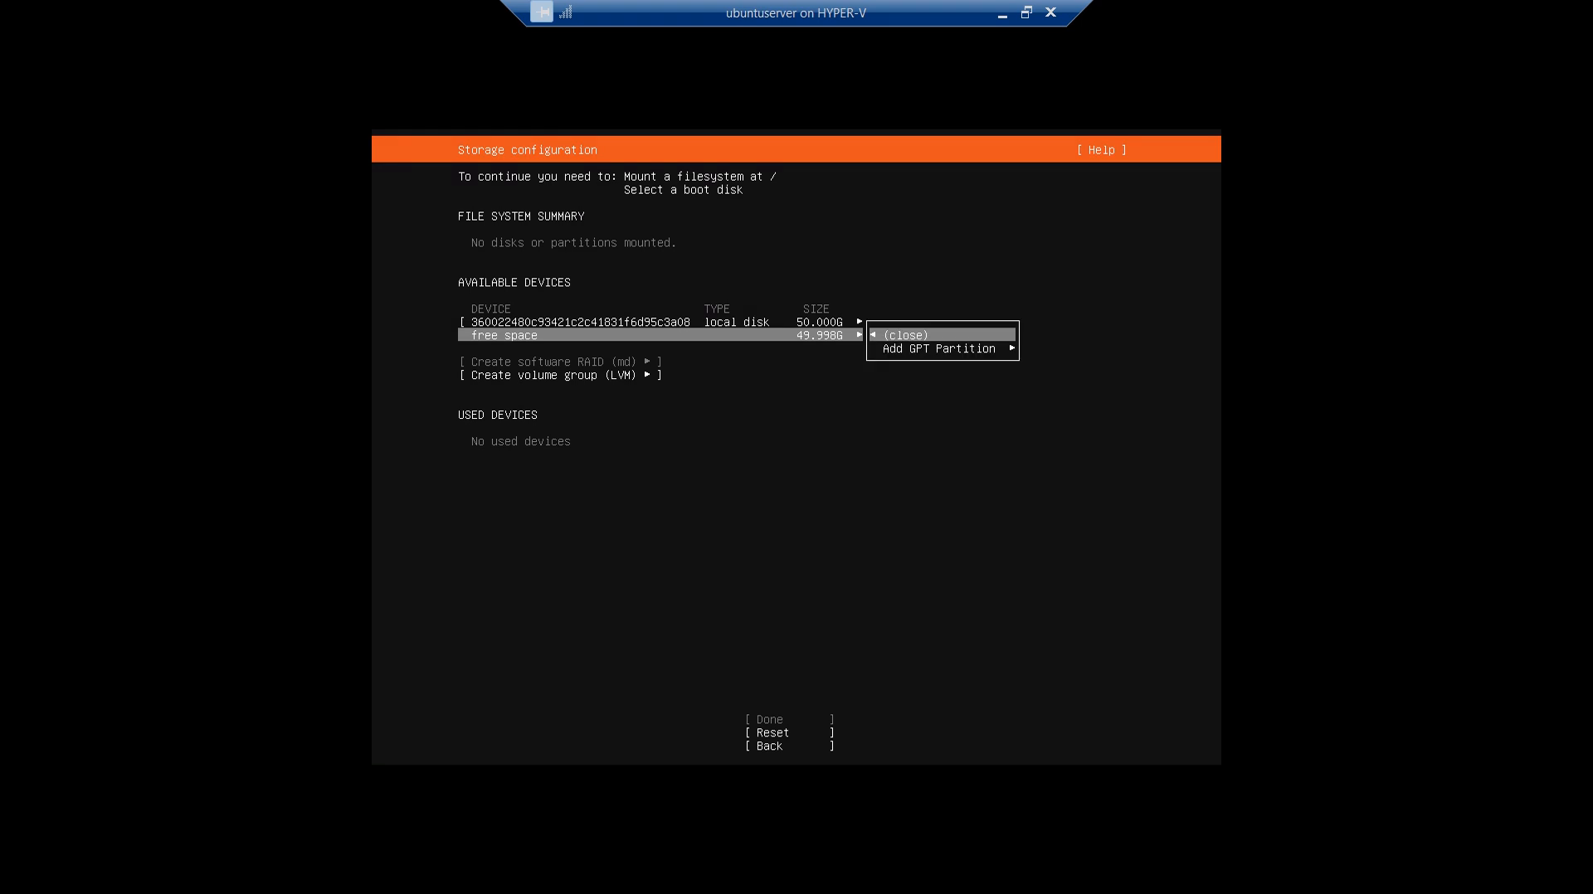
key("Down")
key("Return")
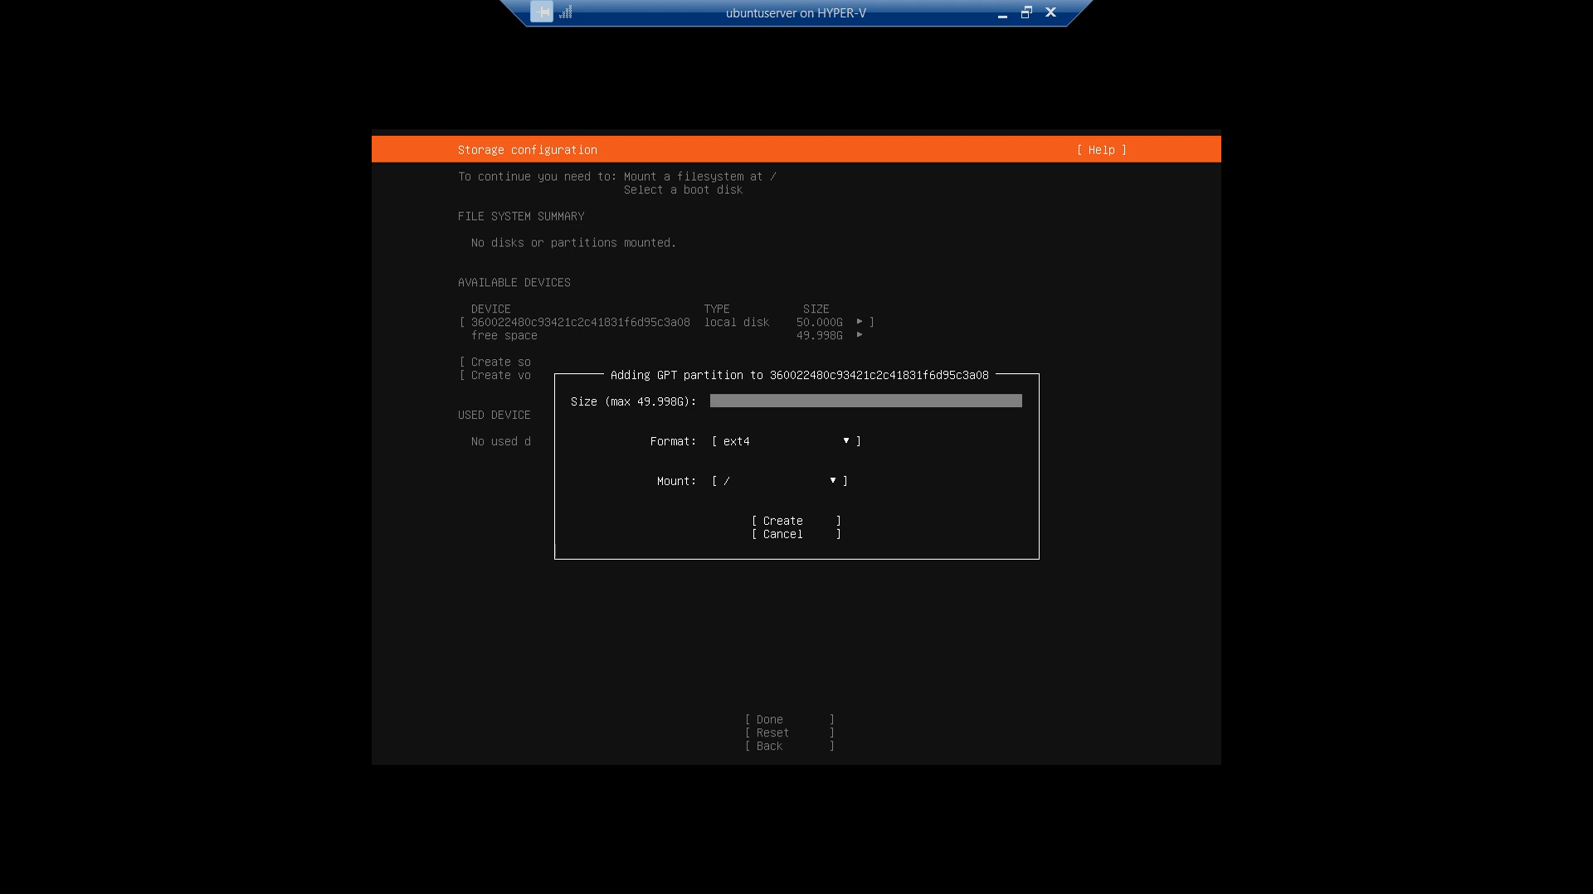
Step through the partition form's size, format and mount fields.
key("Tab")
key("Tab")
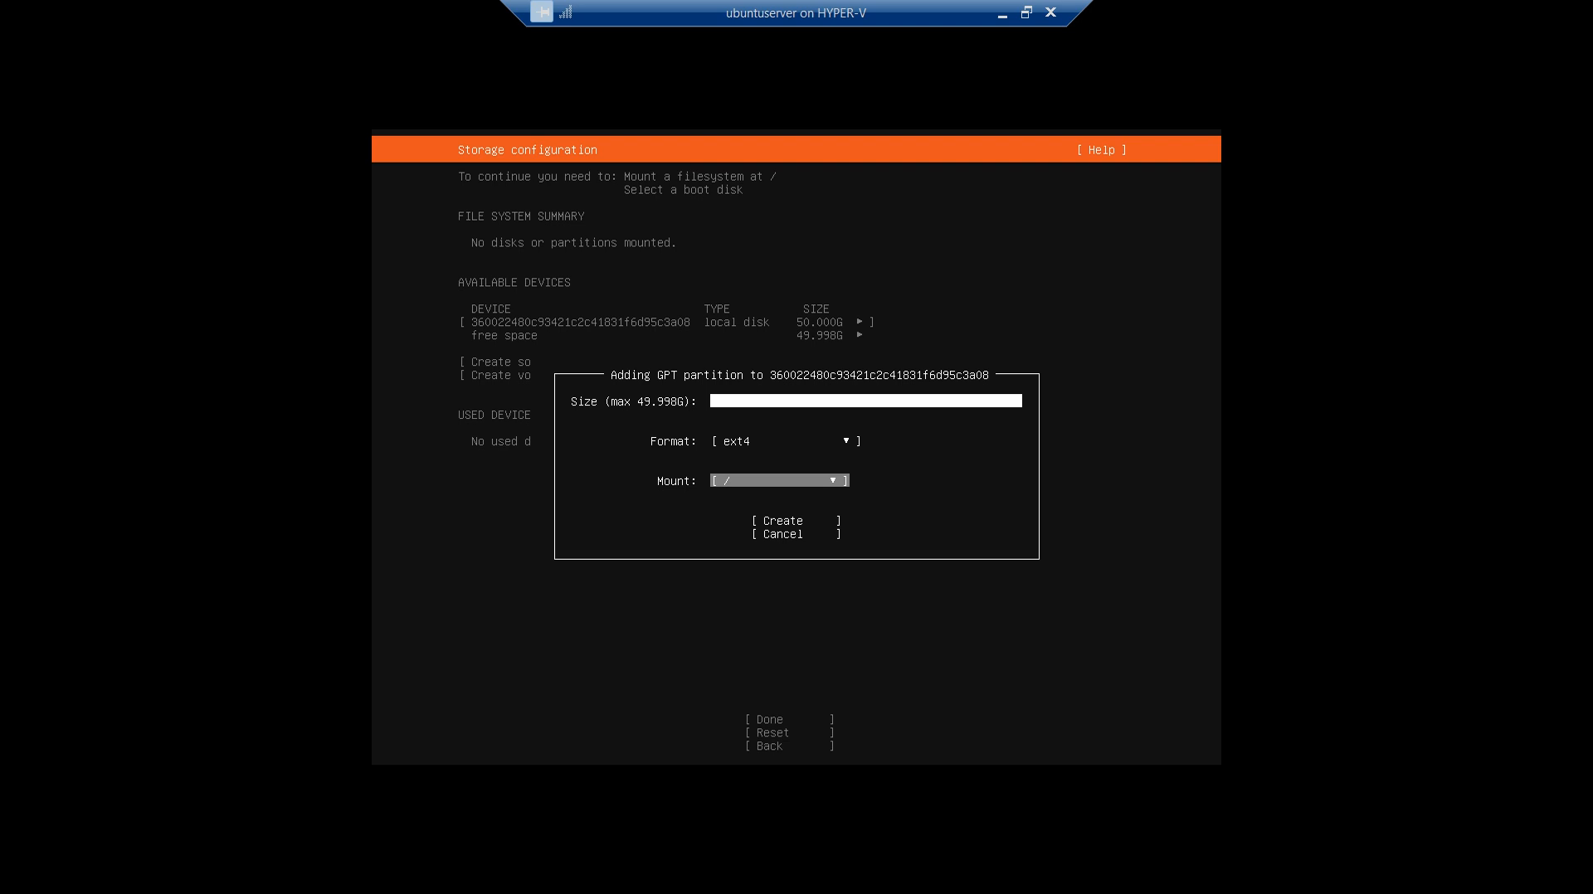
key("shift+Tab")
key("shift+Tab")
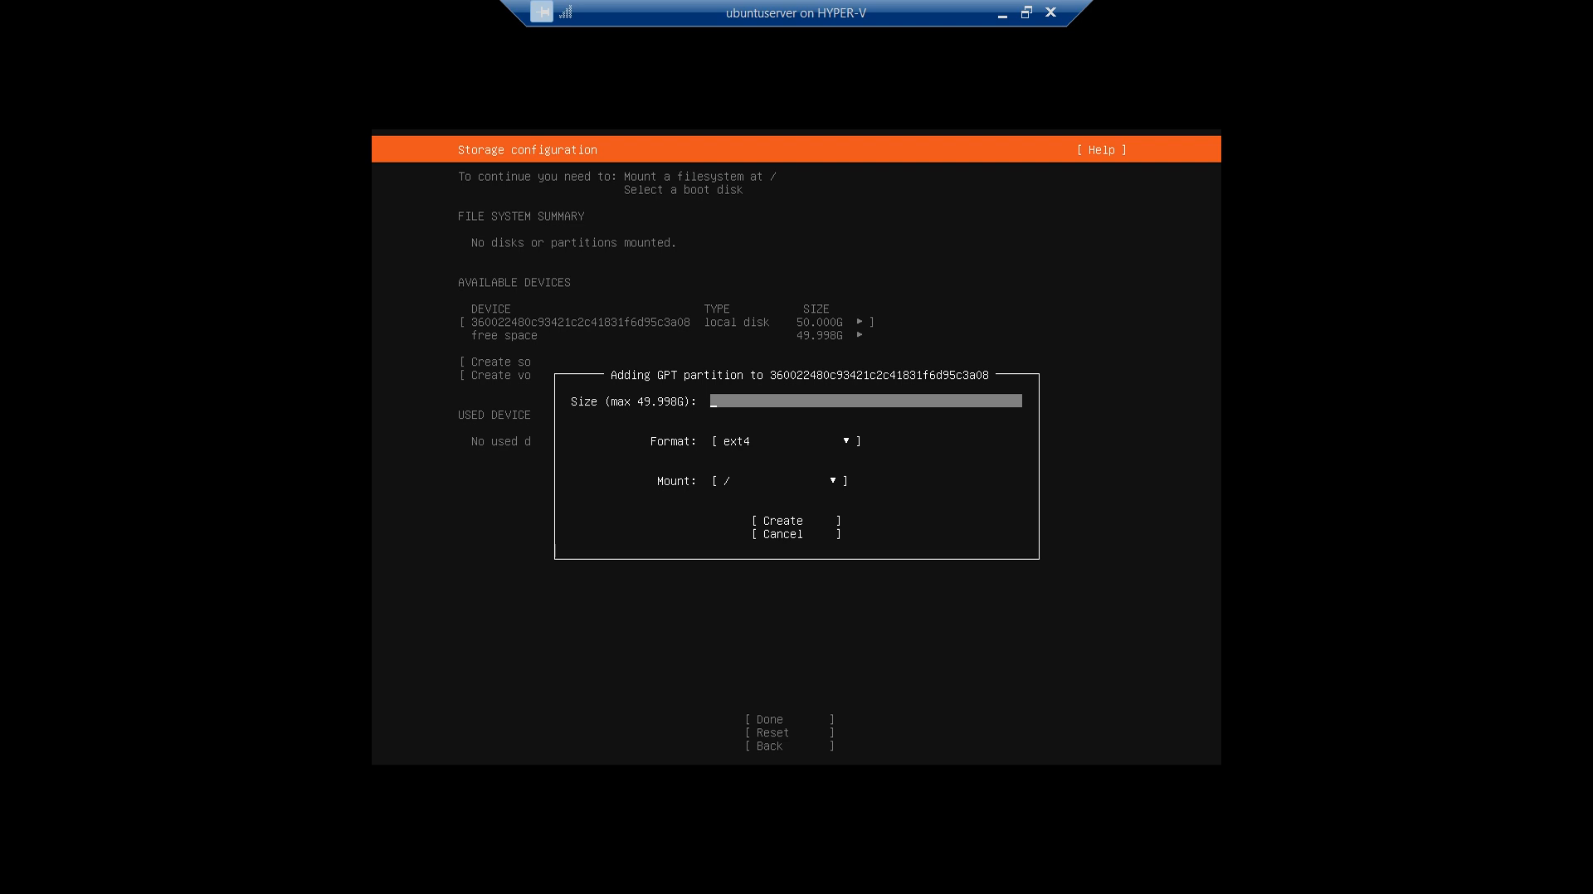
key("Down")
key("Down")
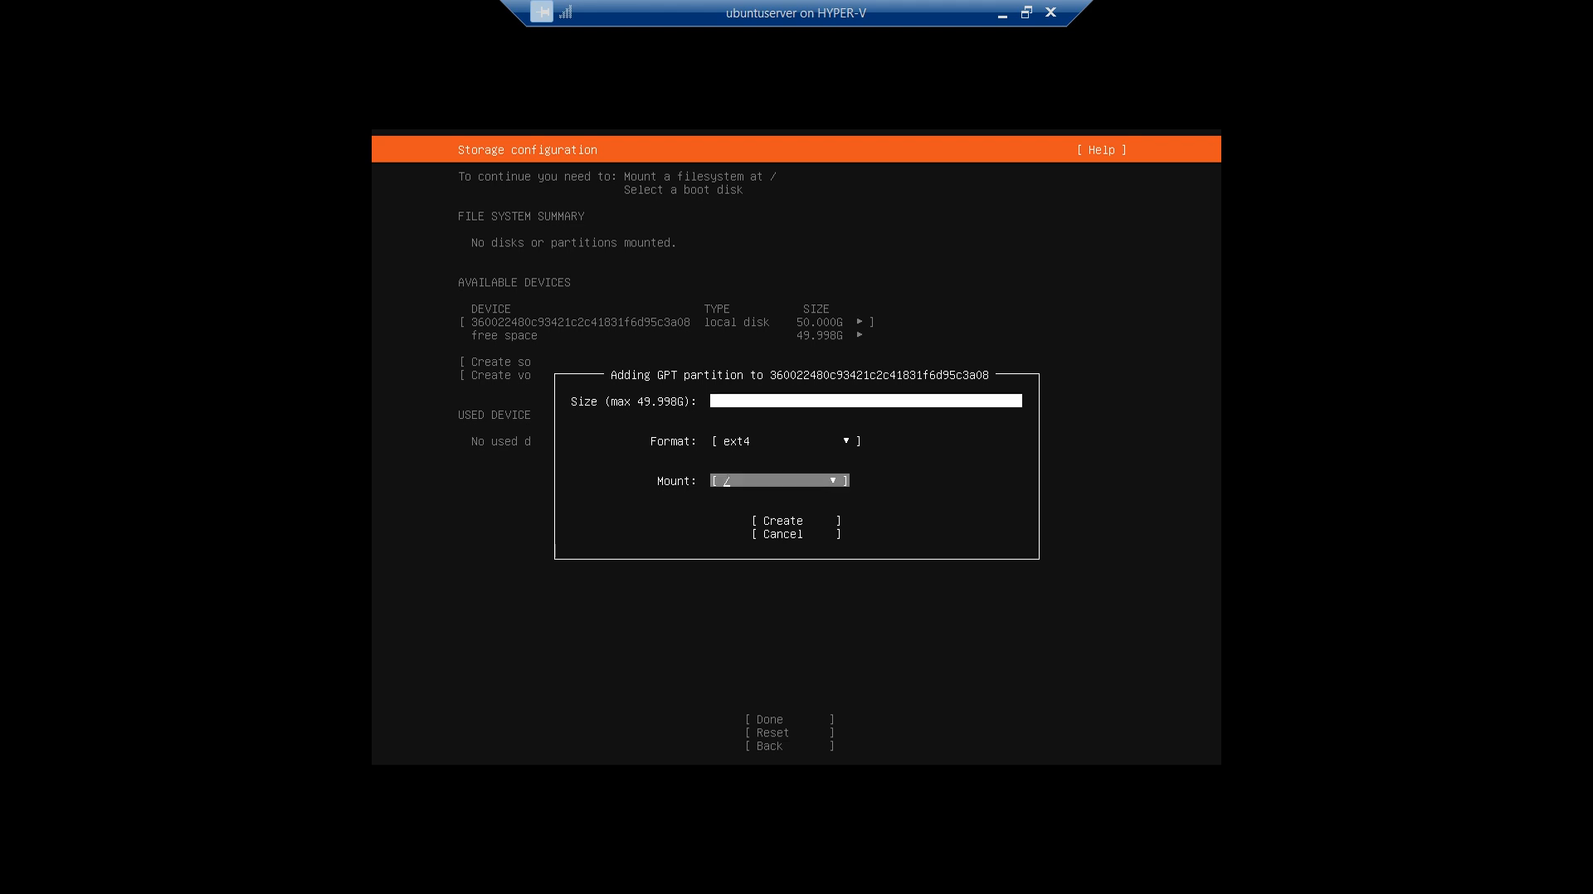
key("Down")
key("Down")
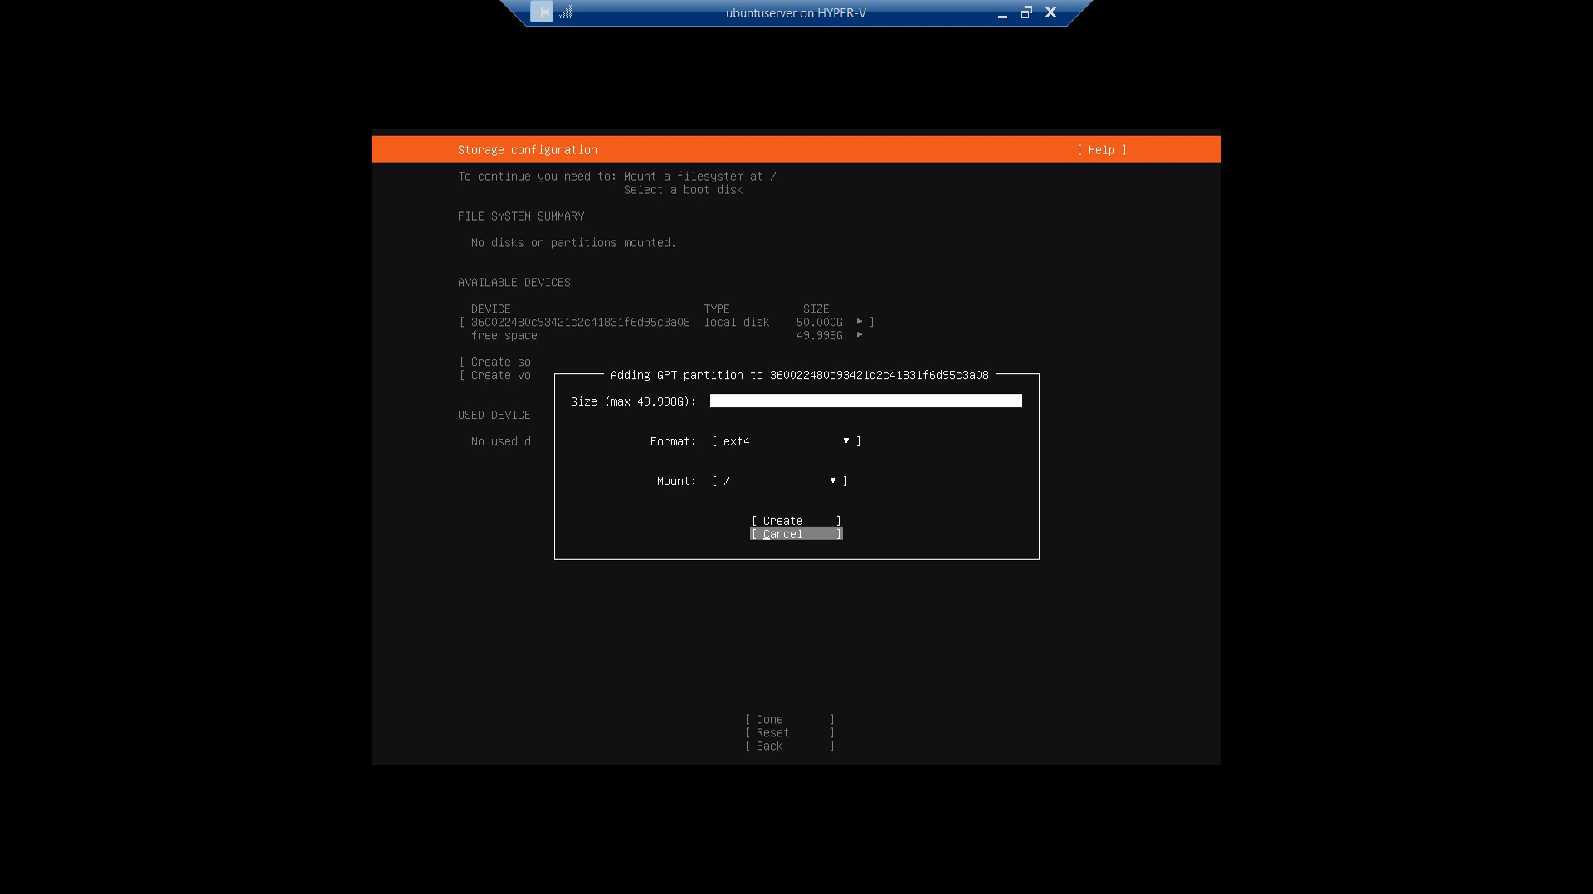
key("Up")
key("Up")
key("Up")
key("Up")
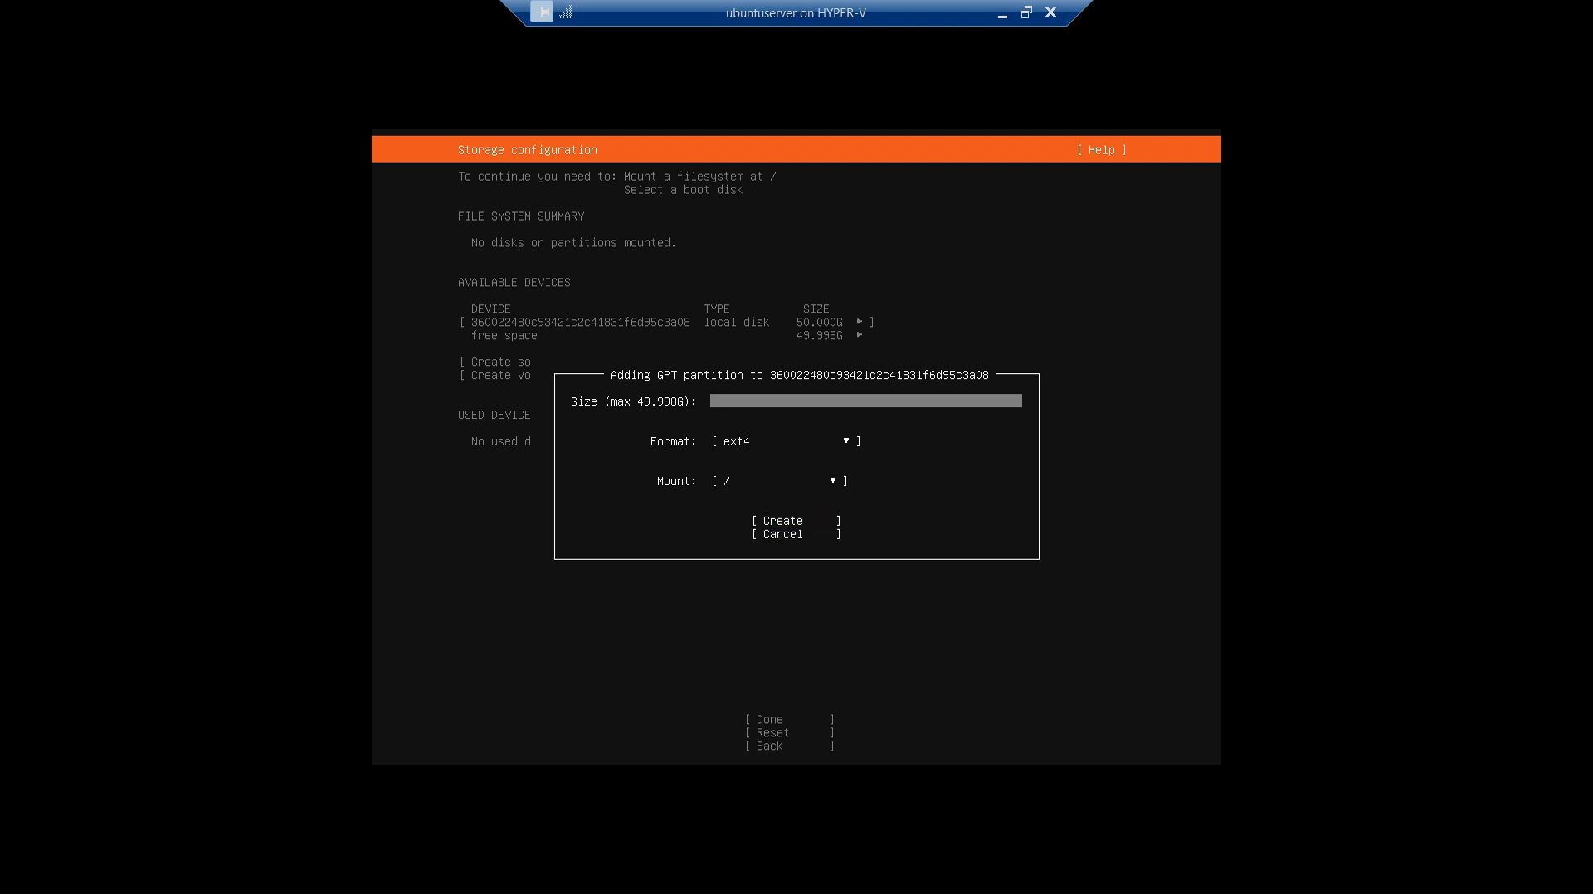
Enter 30720 as the size; it caps at 49.998G, with ext4 mounted at /.
type("30720")
key("Down")
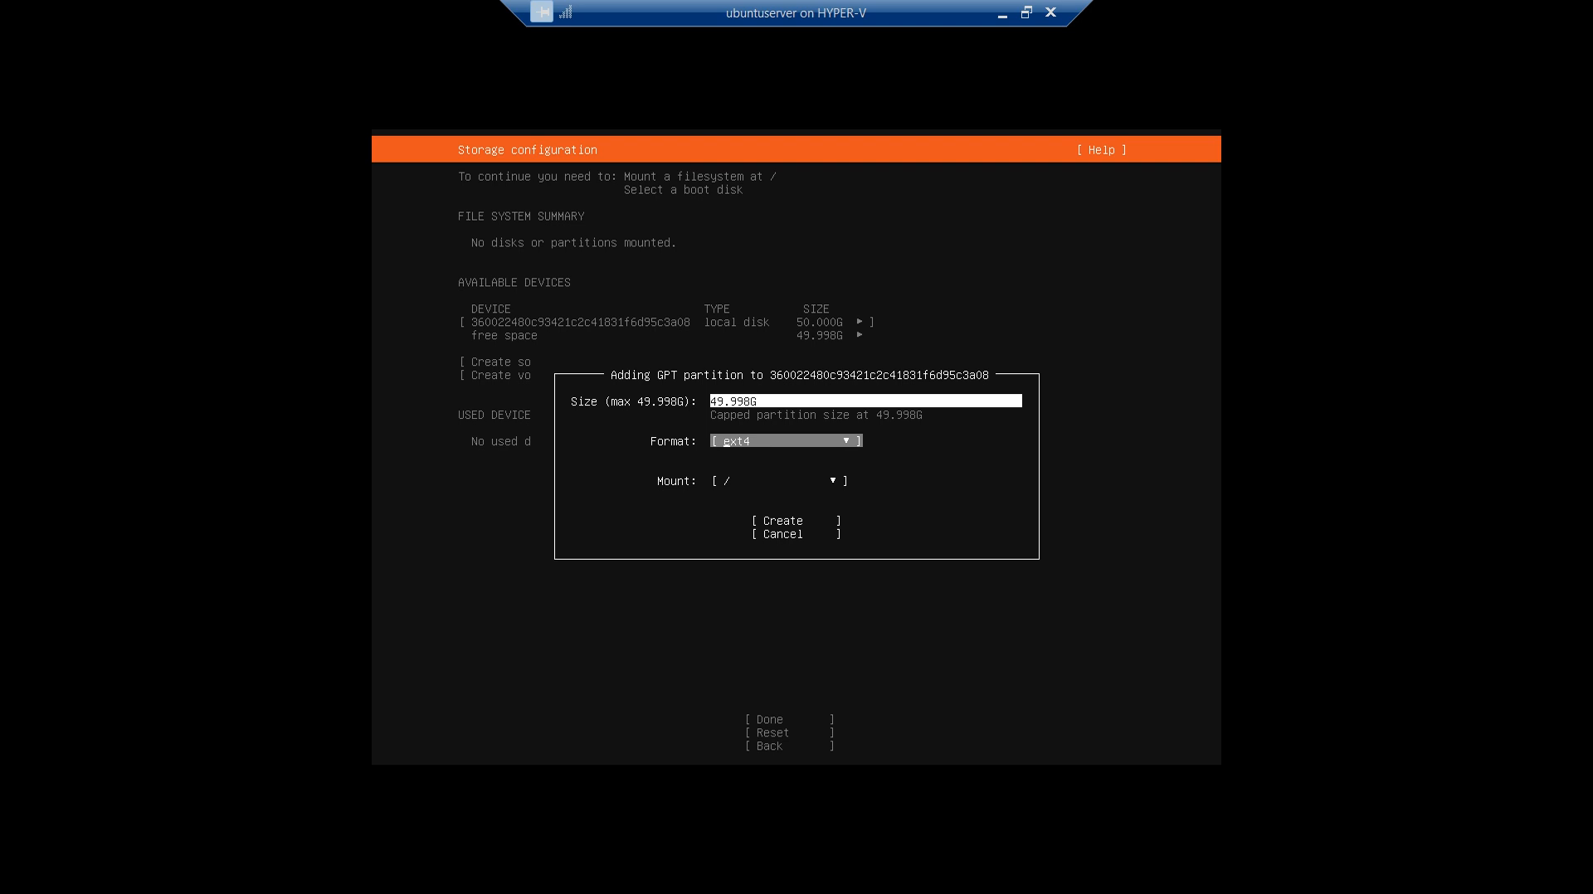
key("Up")
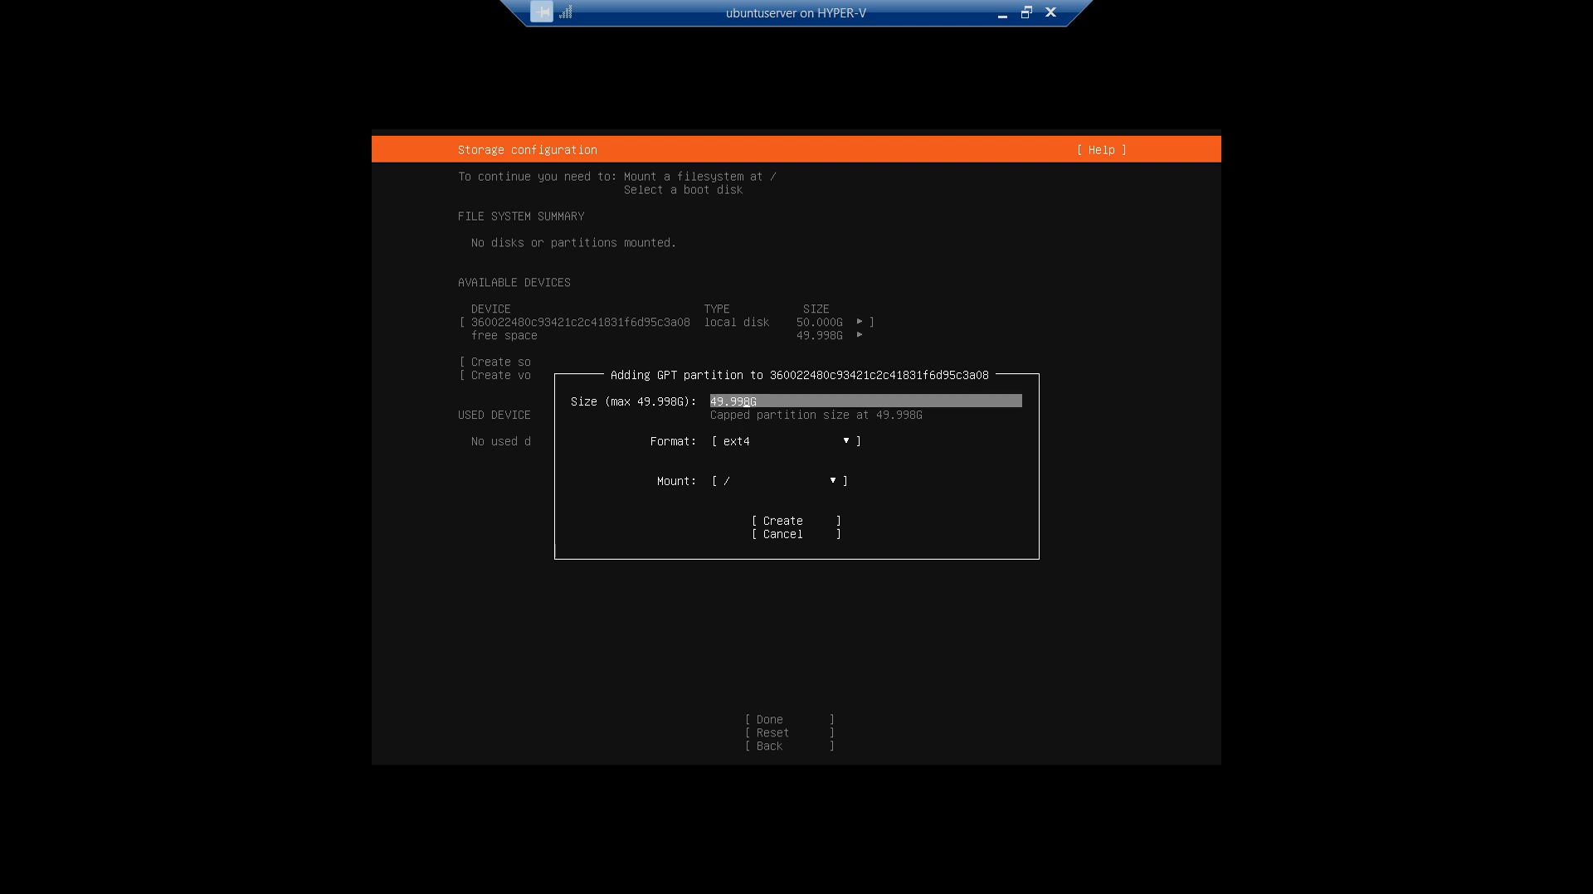
key("BackSpace")
key("BackSpace")
key("BackSpace")
key("BackSpace")
key("BackSpace")
key("BackSpace")
key("BackSpace")
type("30720")
key("Tab")
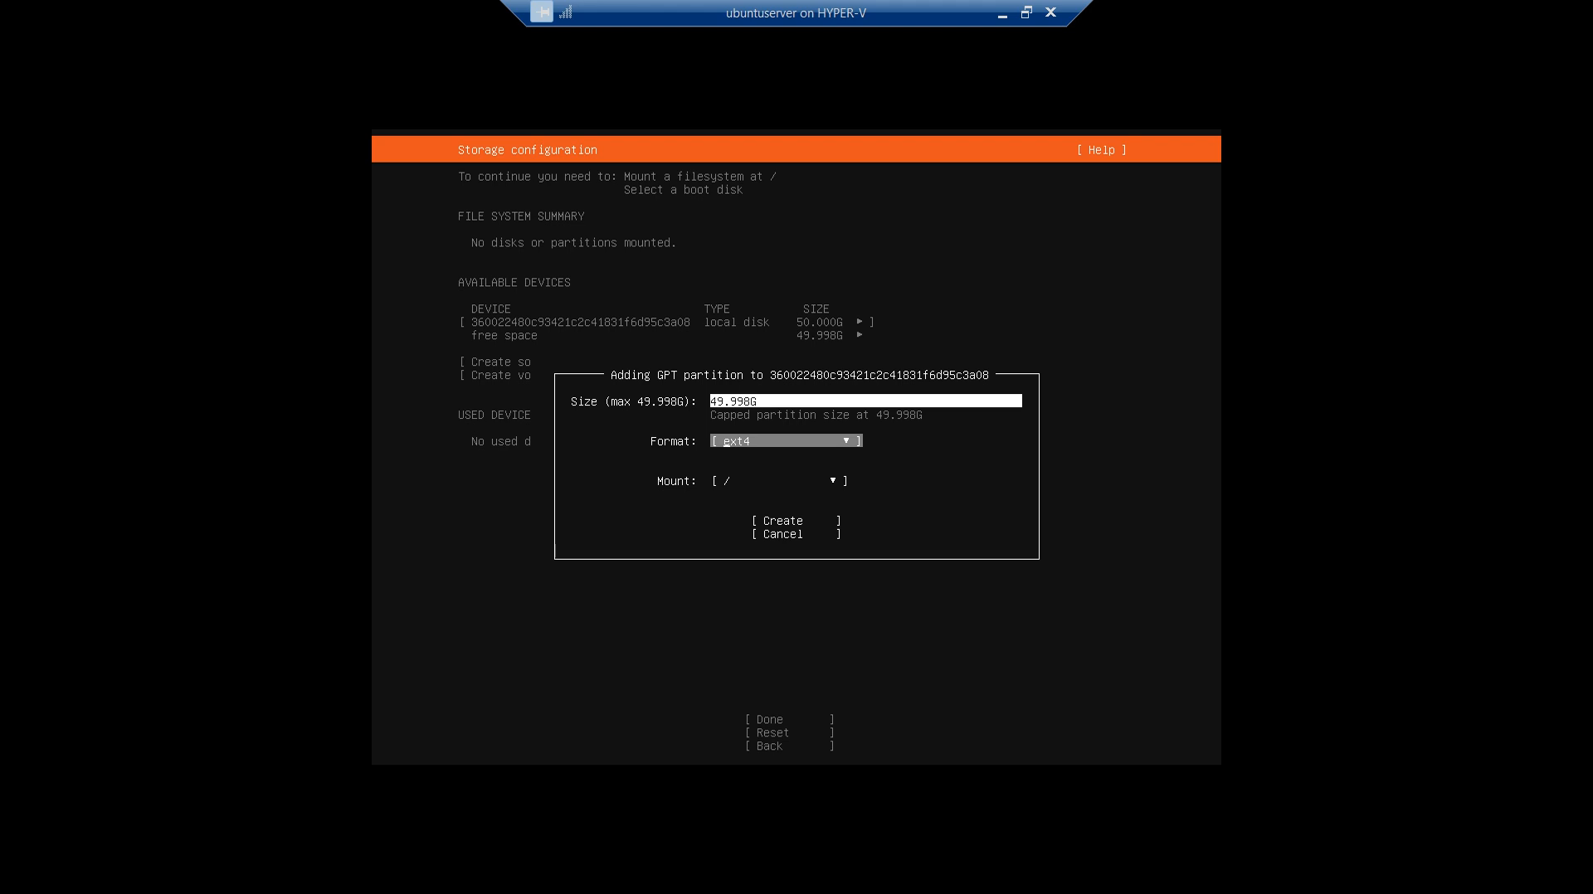
key("Up")
key("Up")
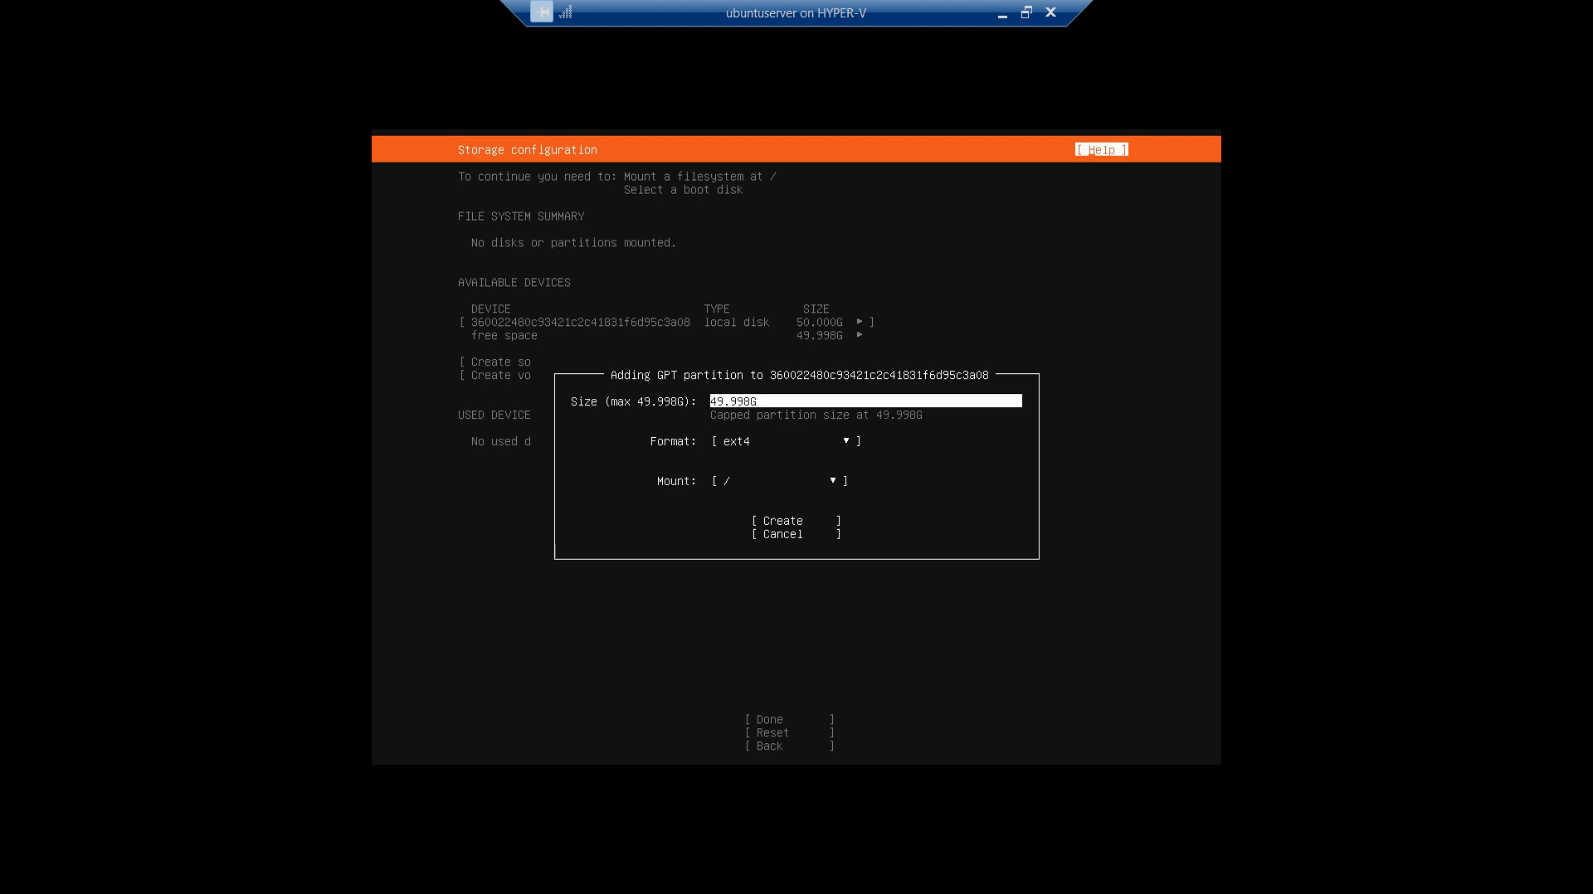
key("Down")
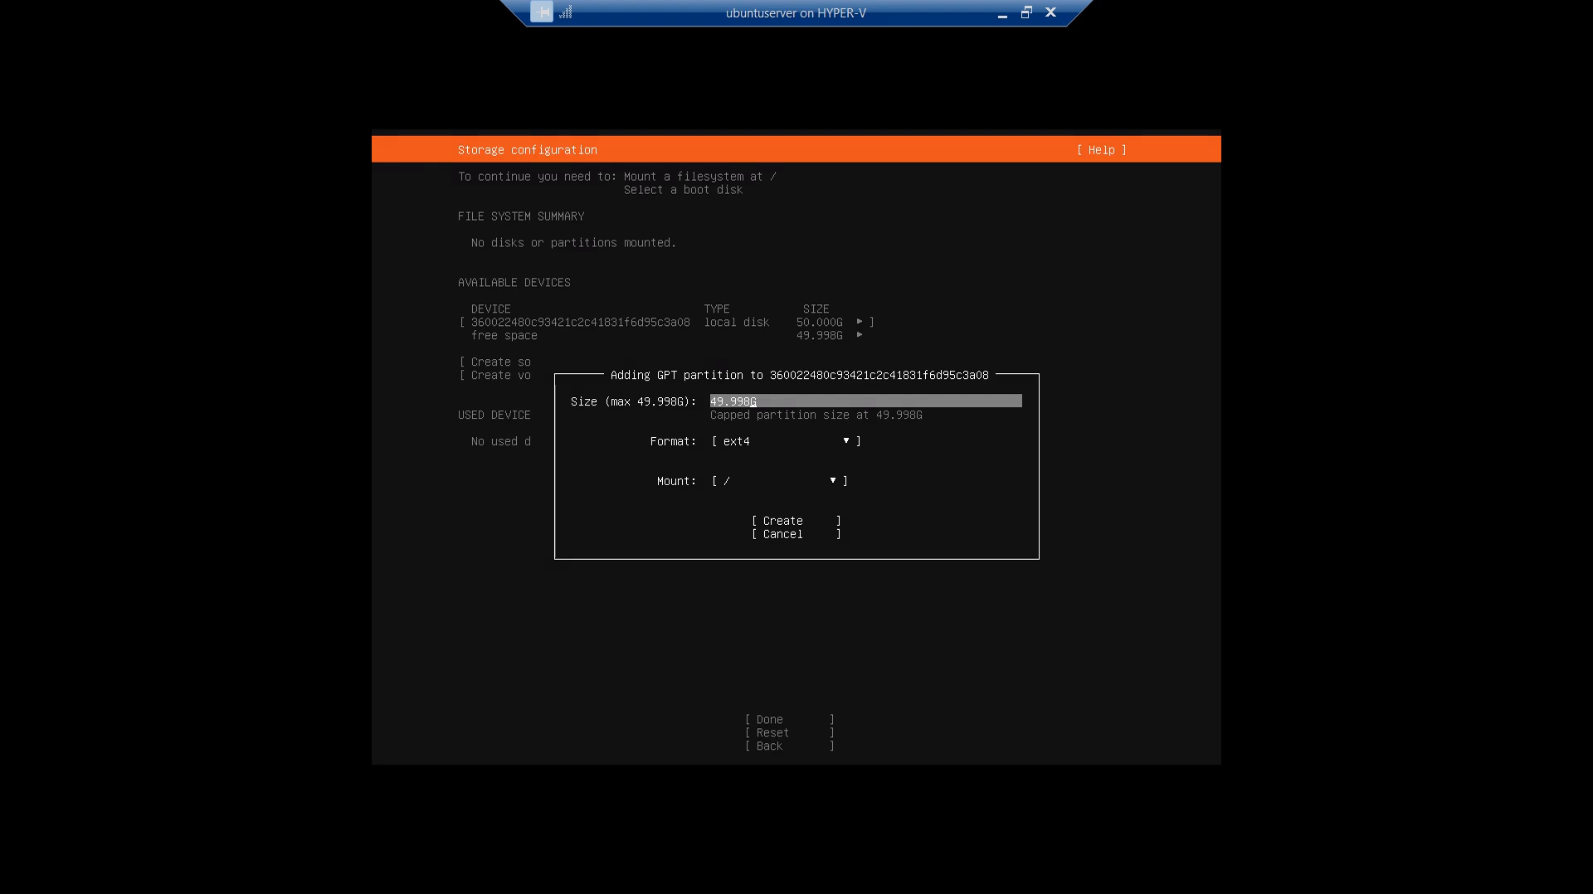
Edit the partition size from 49.998G down to 30.0G.
key("BackSpace")
key("BackSpace")
key("BackSpace")
type("0")
key("Left")
key("BackSpace")
key("BackSpace")
type("3")
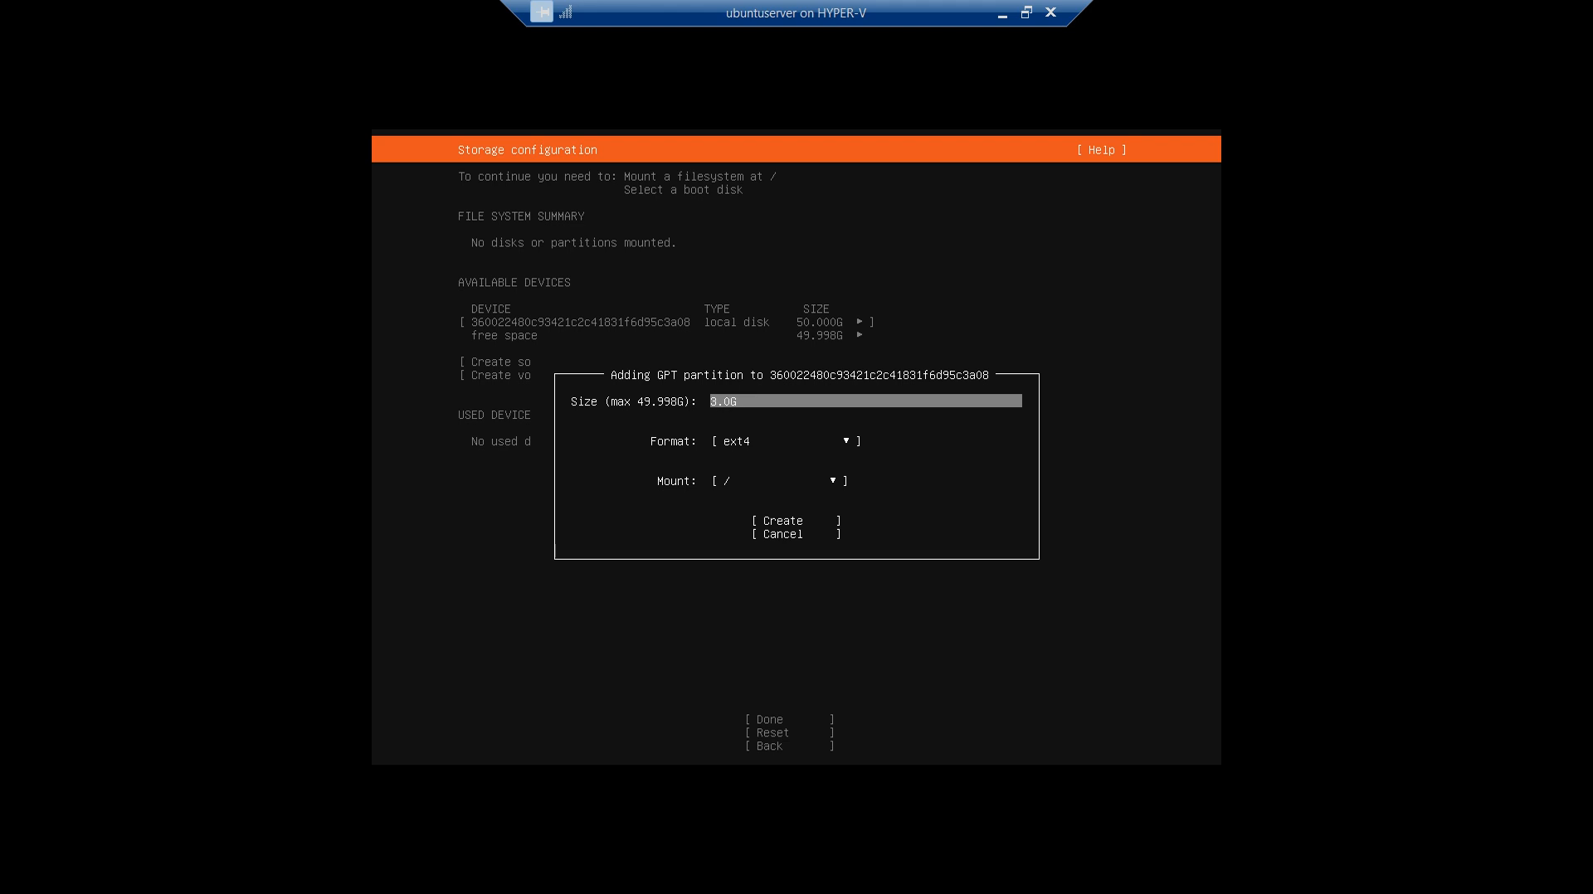
type("0")
key("Tab")
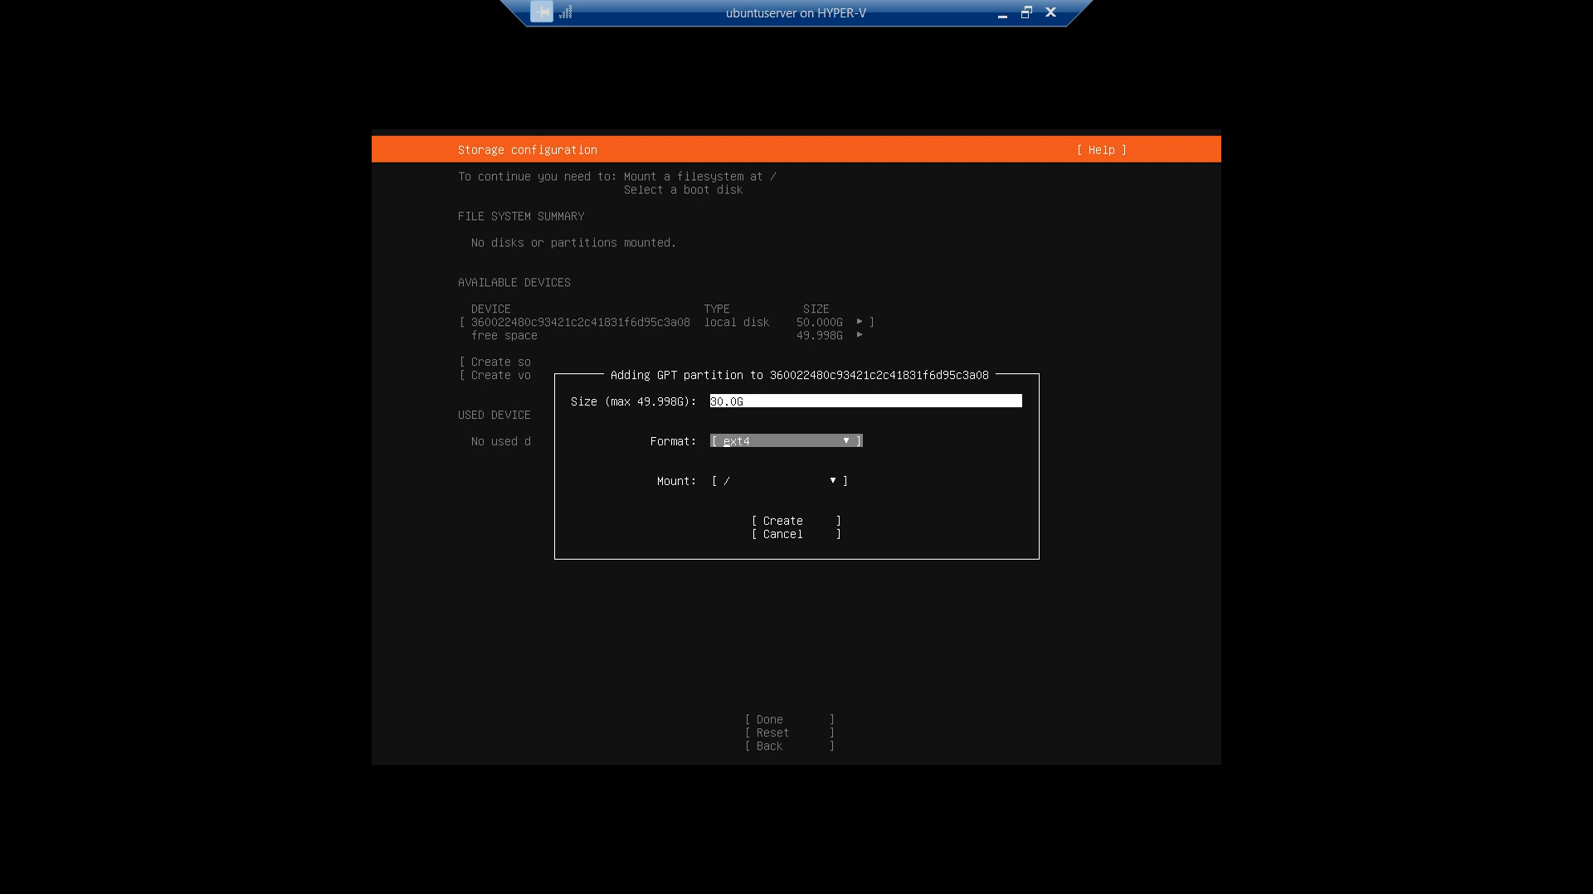
Change the size to 20.0G and create the ext4 root partition mounted at /.
key("Up")
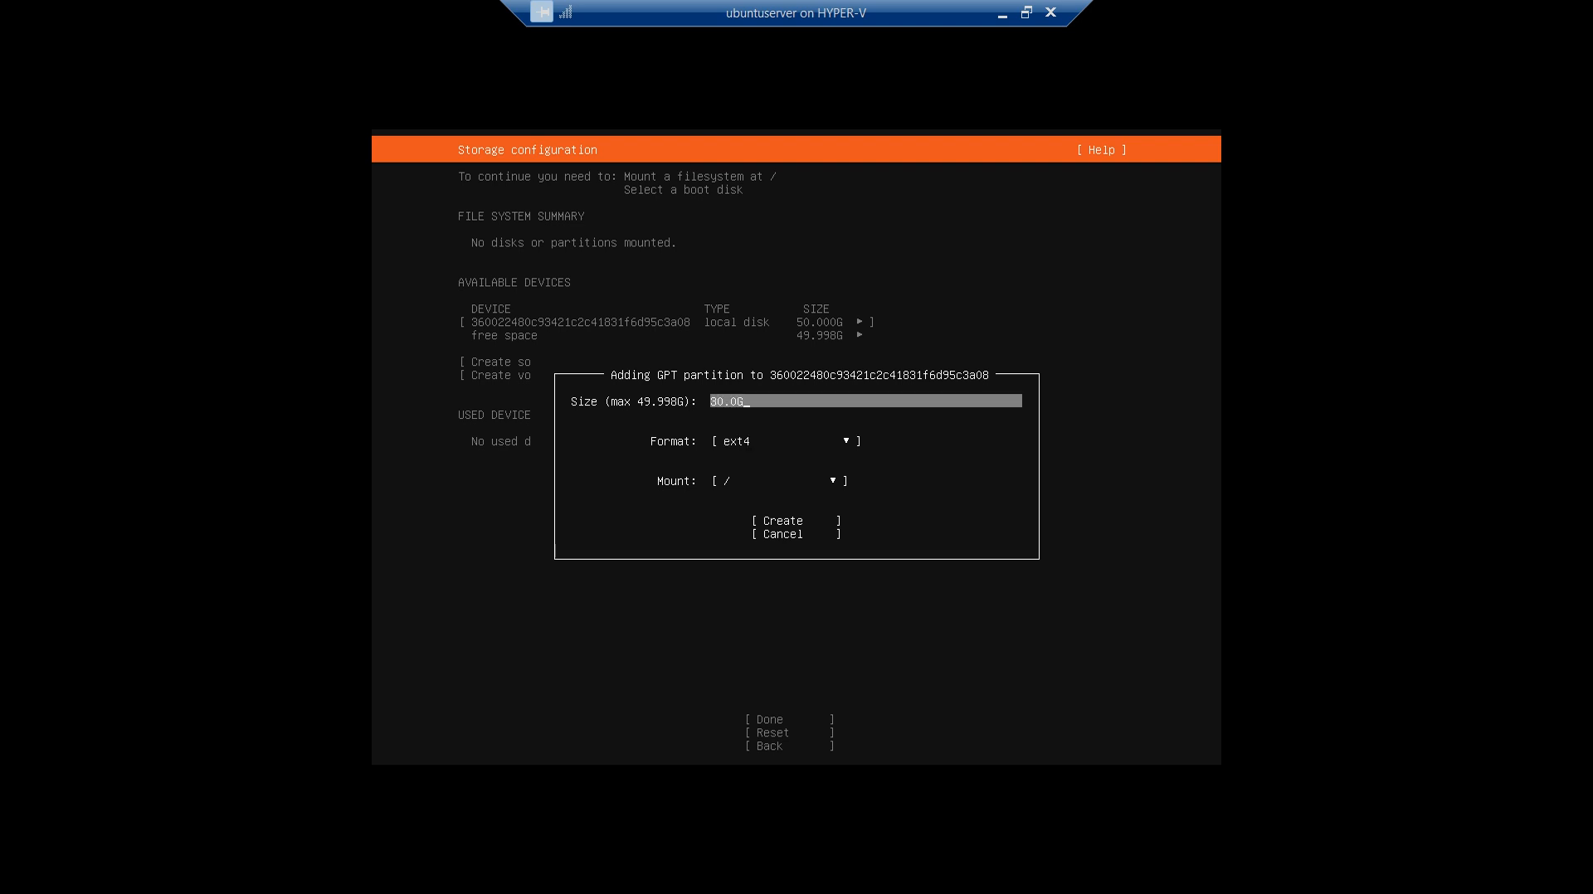
type("20")
key("BackSpace")
key("BackSpace")
key("BackSpace")
type("2")
key("Tab")
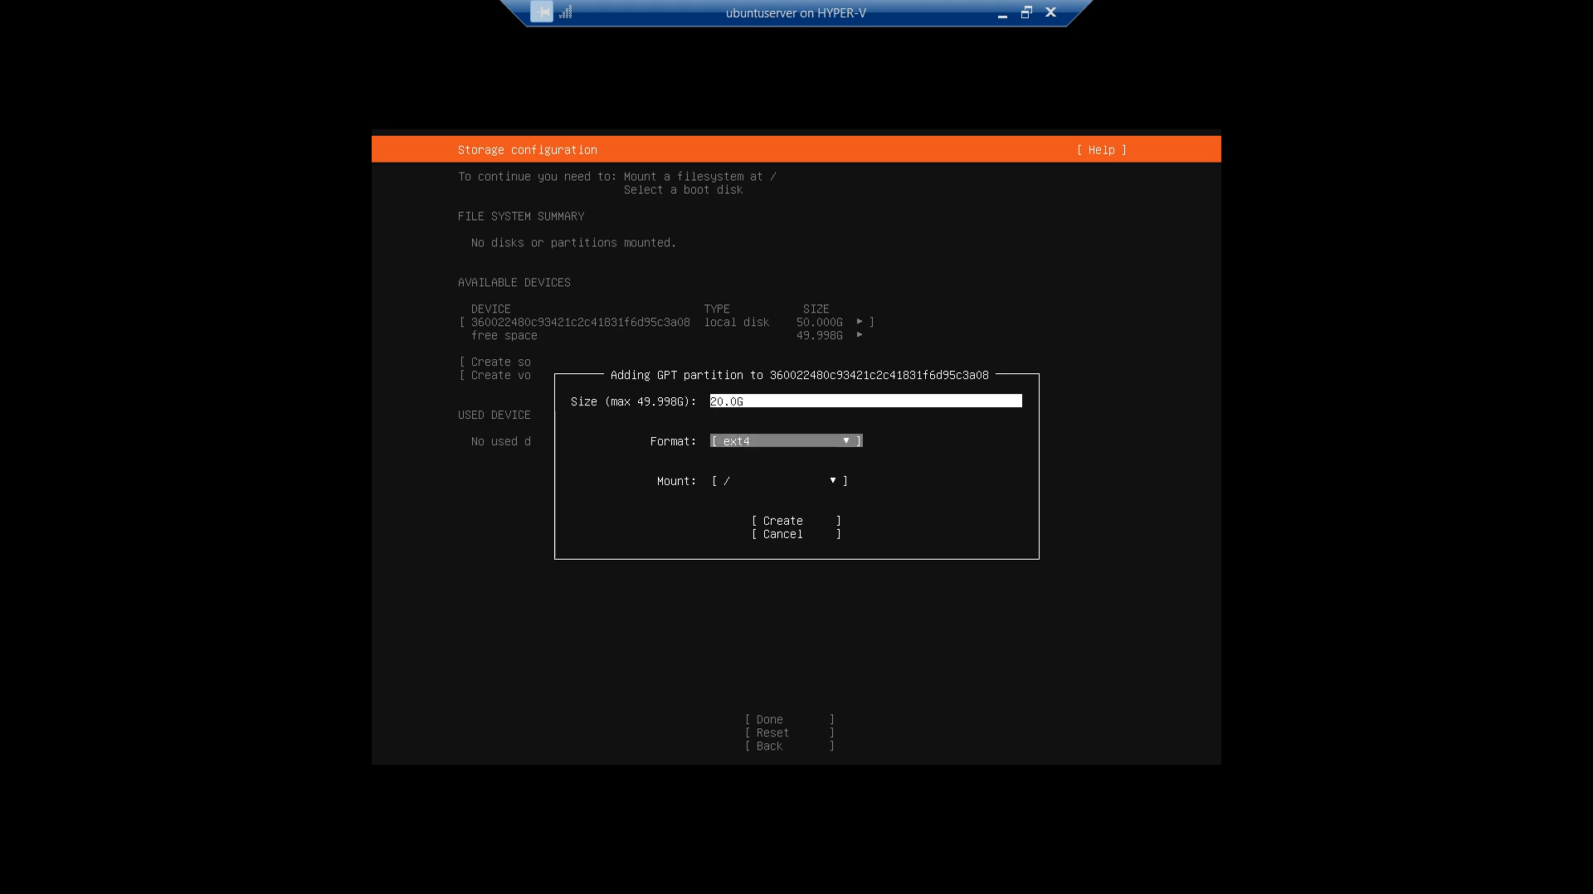
key("Tab")
key("Tab")
key("Return")
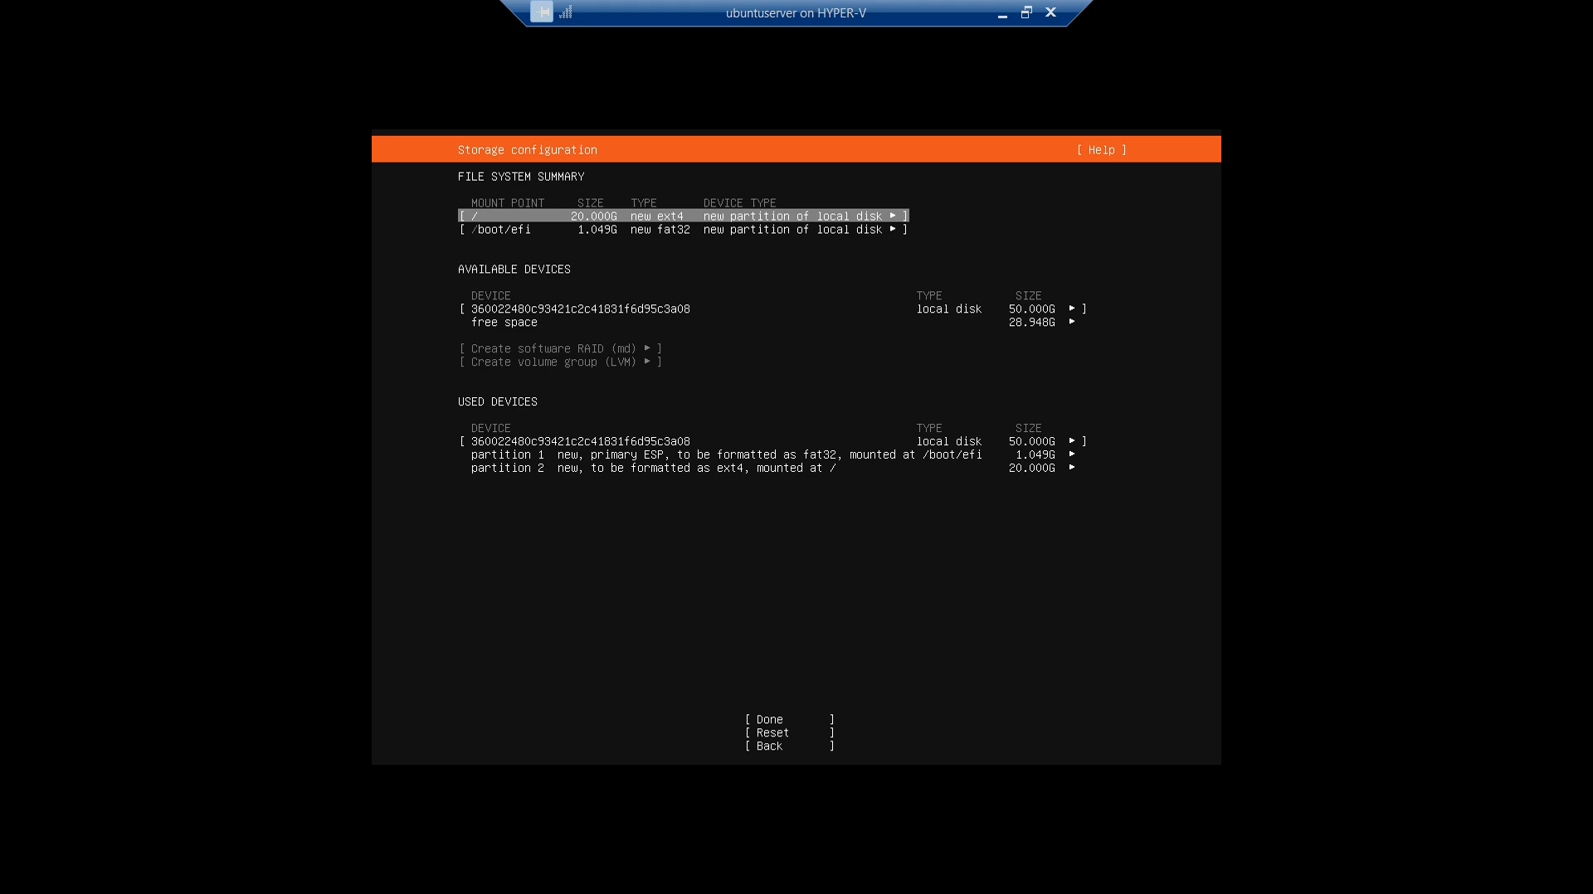
key("Down")
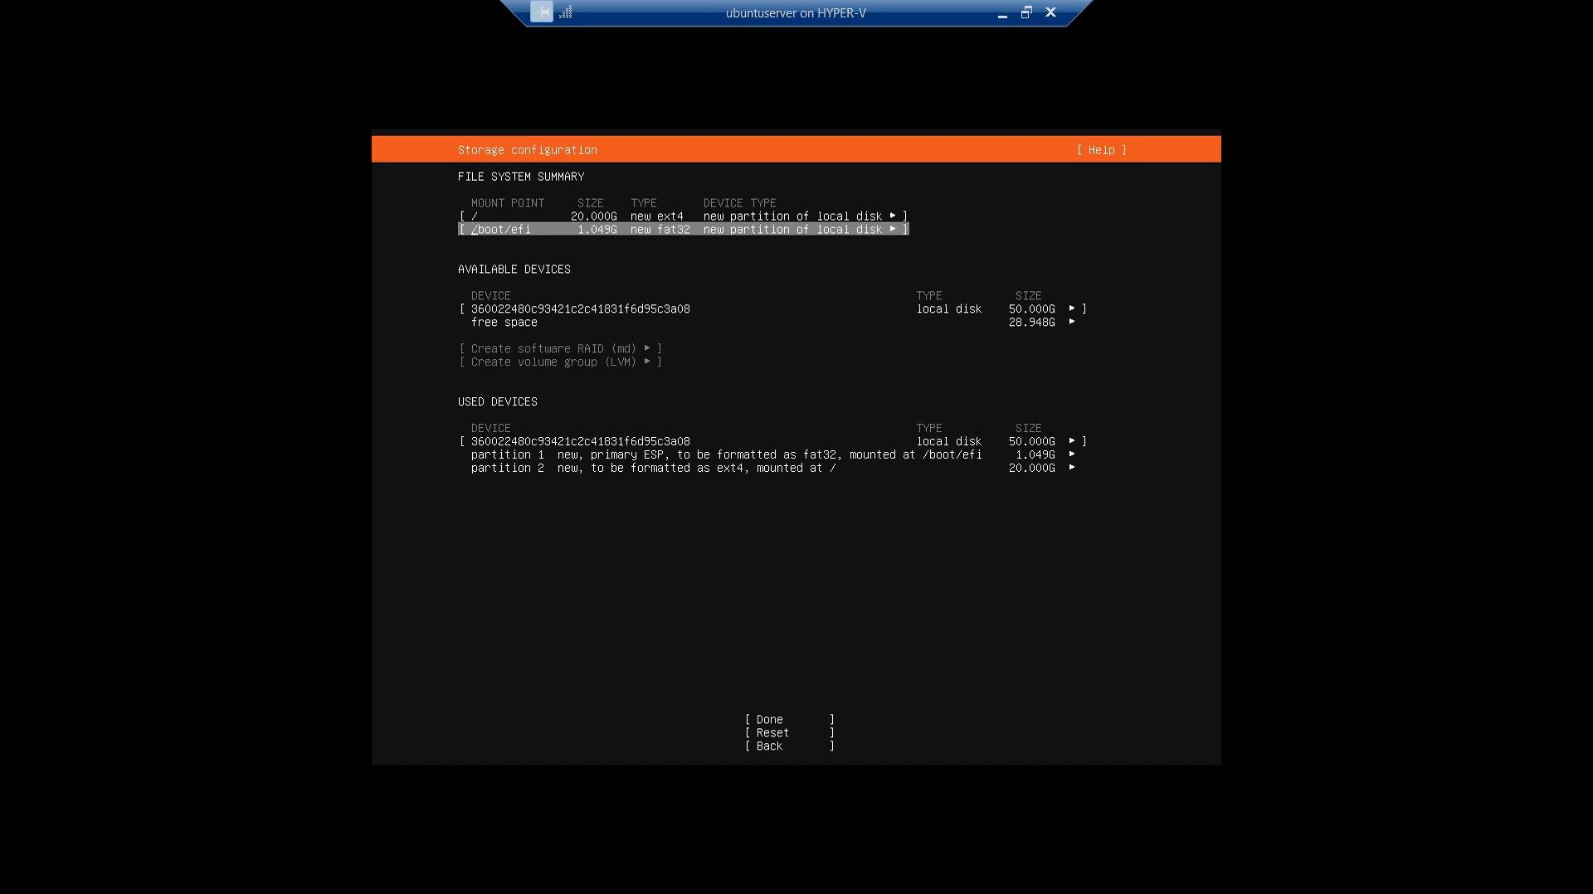
key("Down")
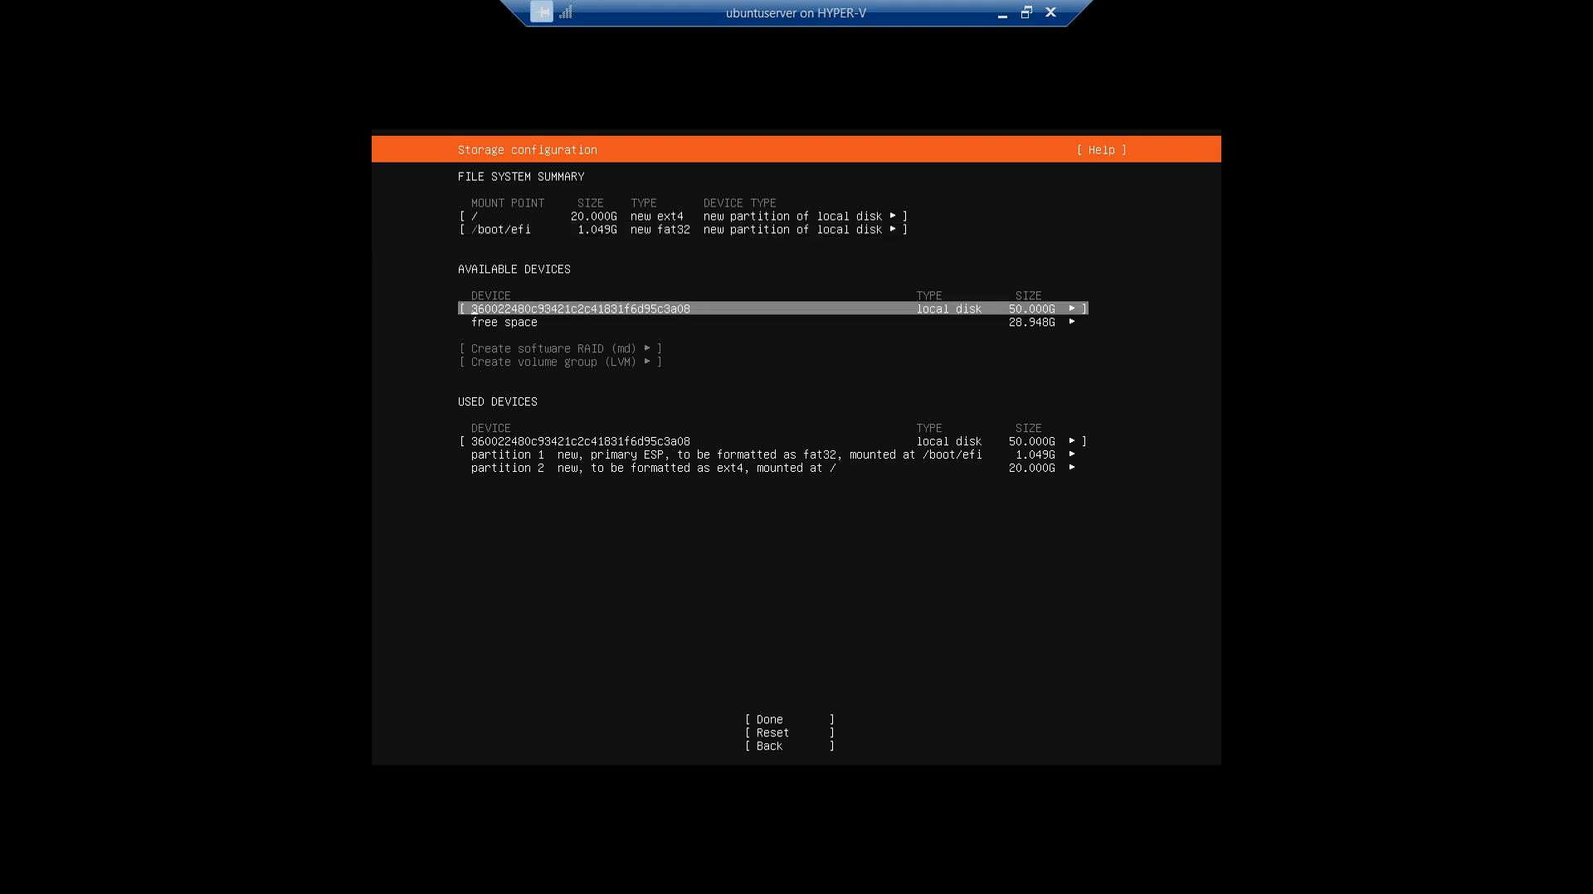
key("Down")
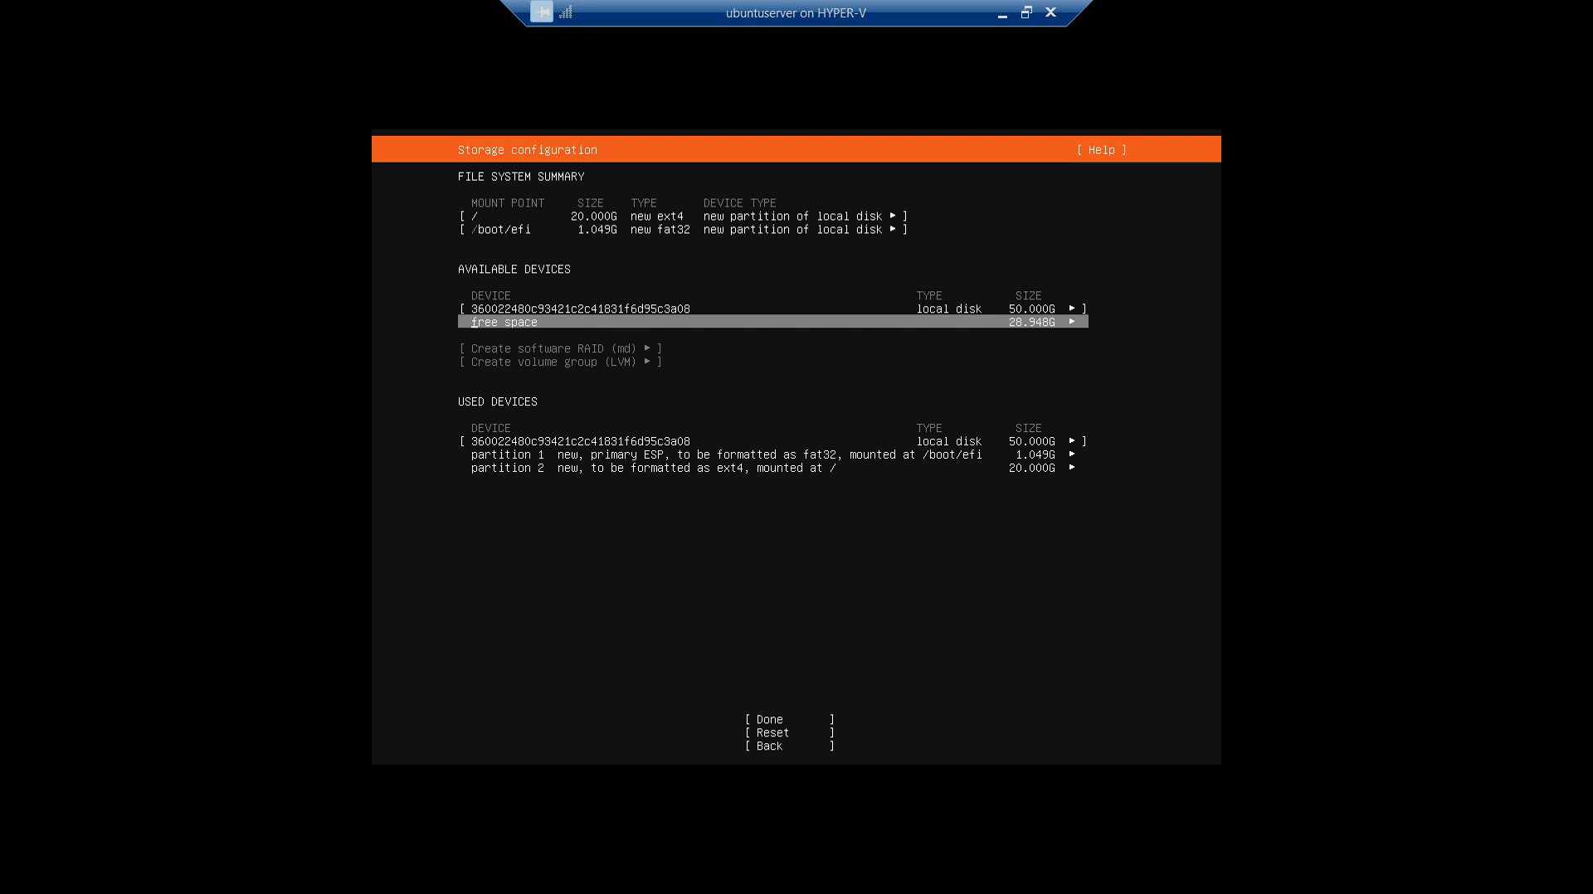
key("Down")
key("Down")
key("Down")
key("Down")
key("Down")
key("Down")
key("Up")
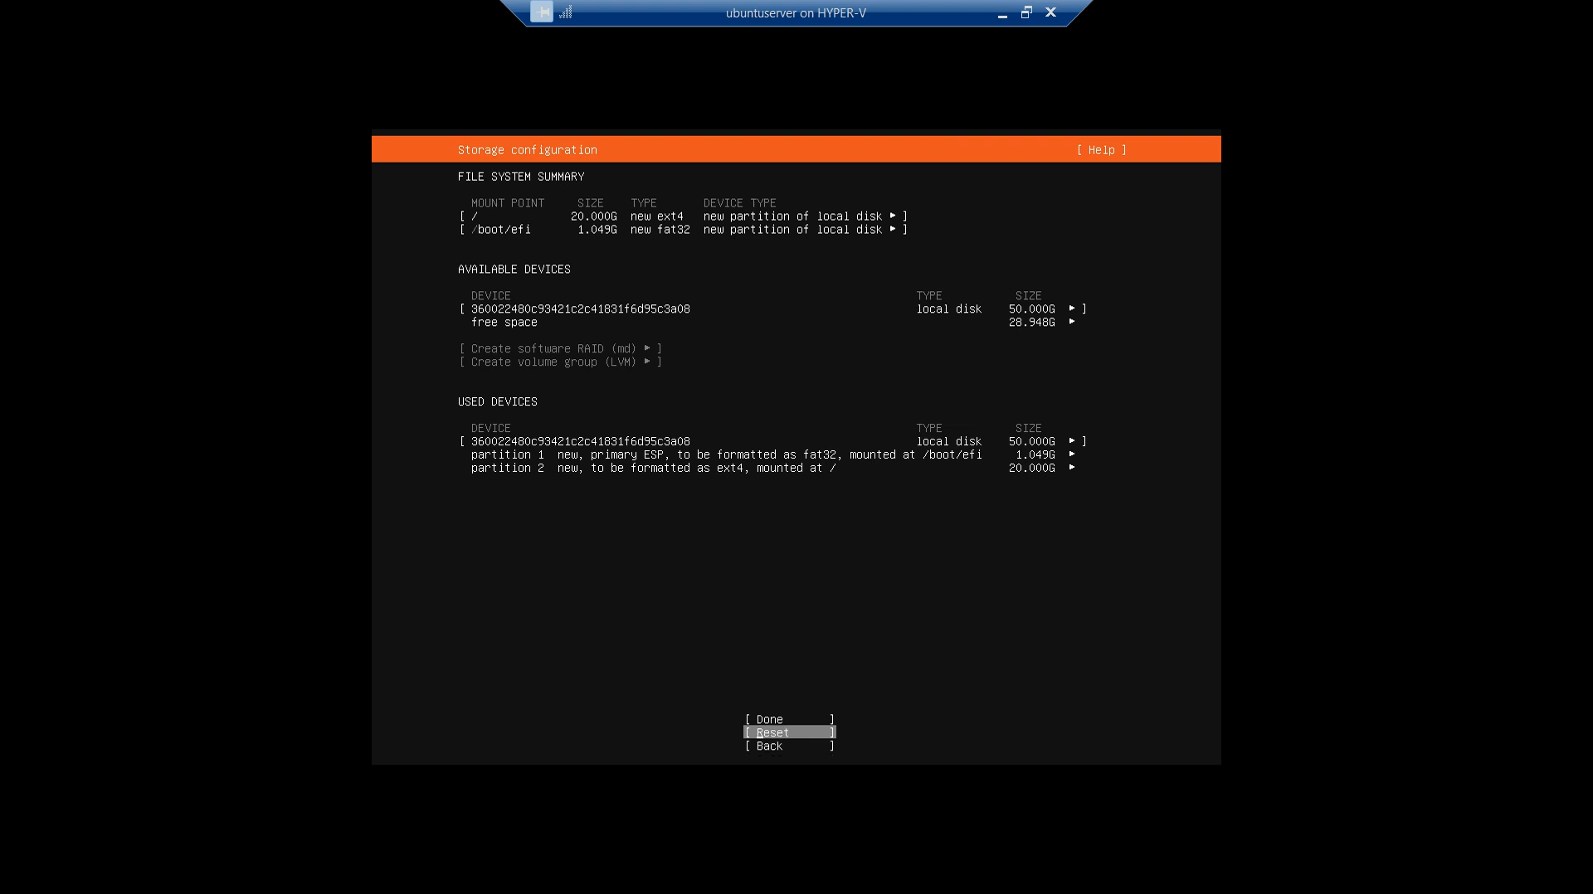
Reset the manual partitions and accept the guided whole-disk LVM layout.
key("Return")
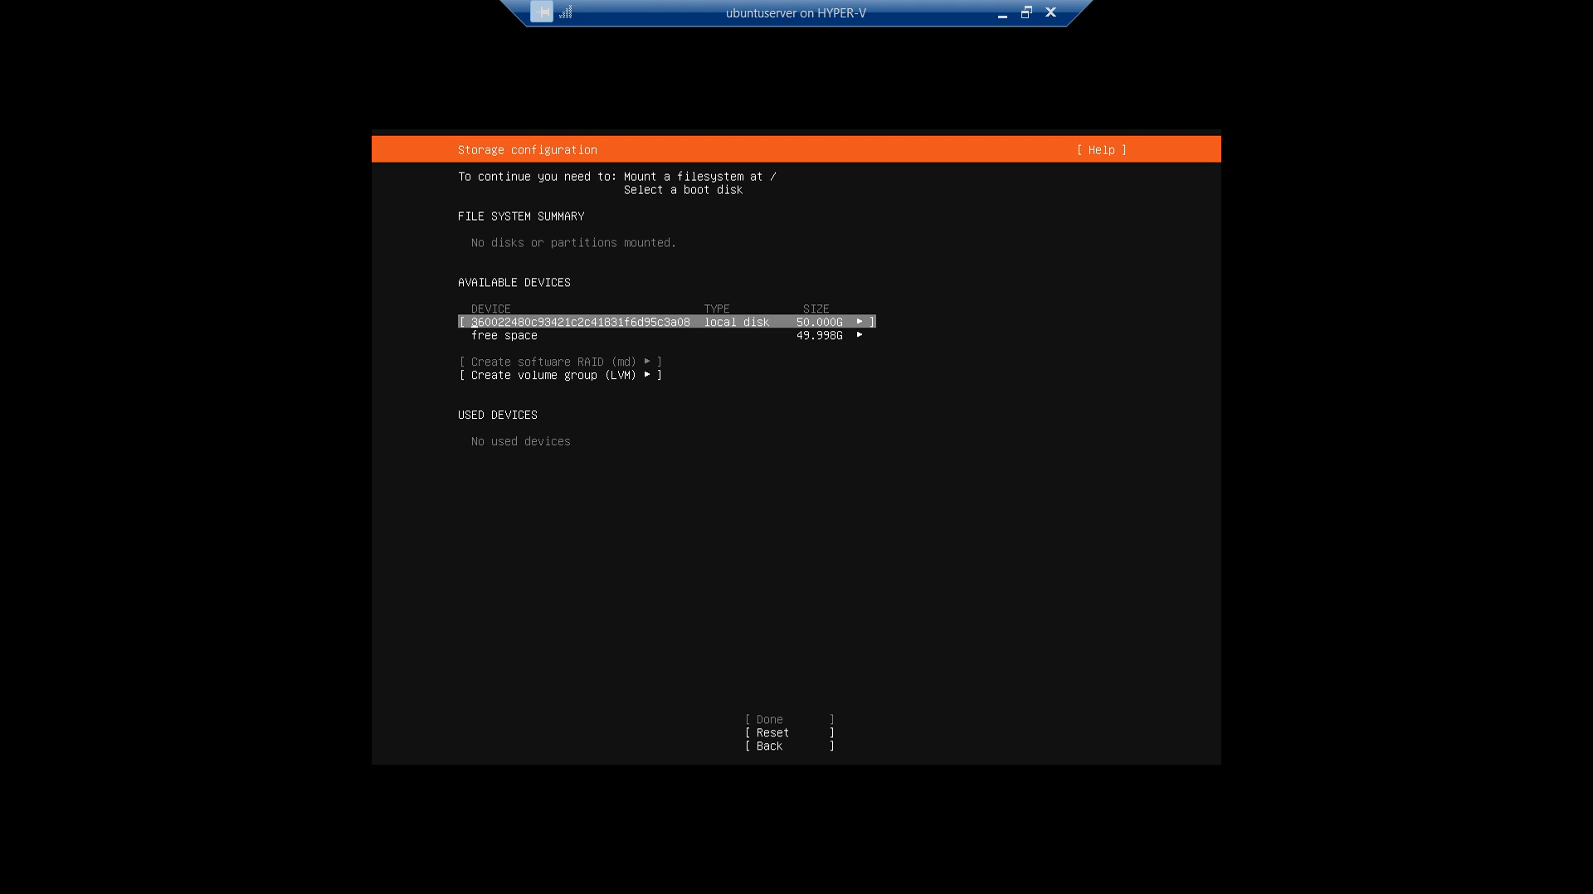
key("Down")
key("Down")
key("Down")
key("Down")
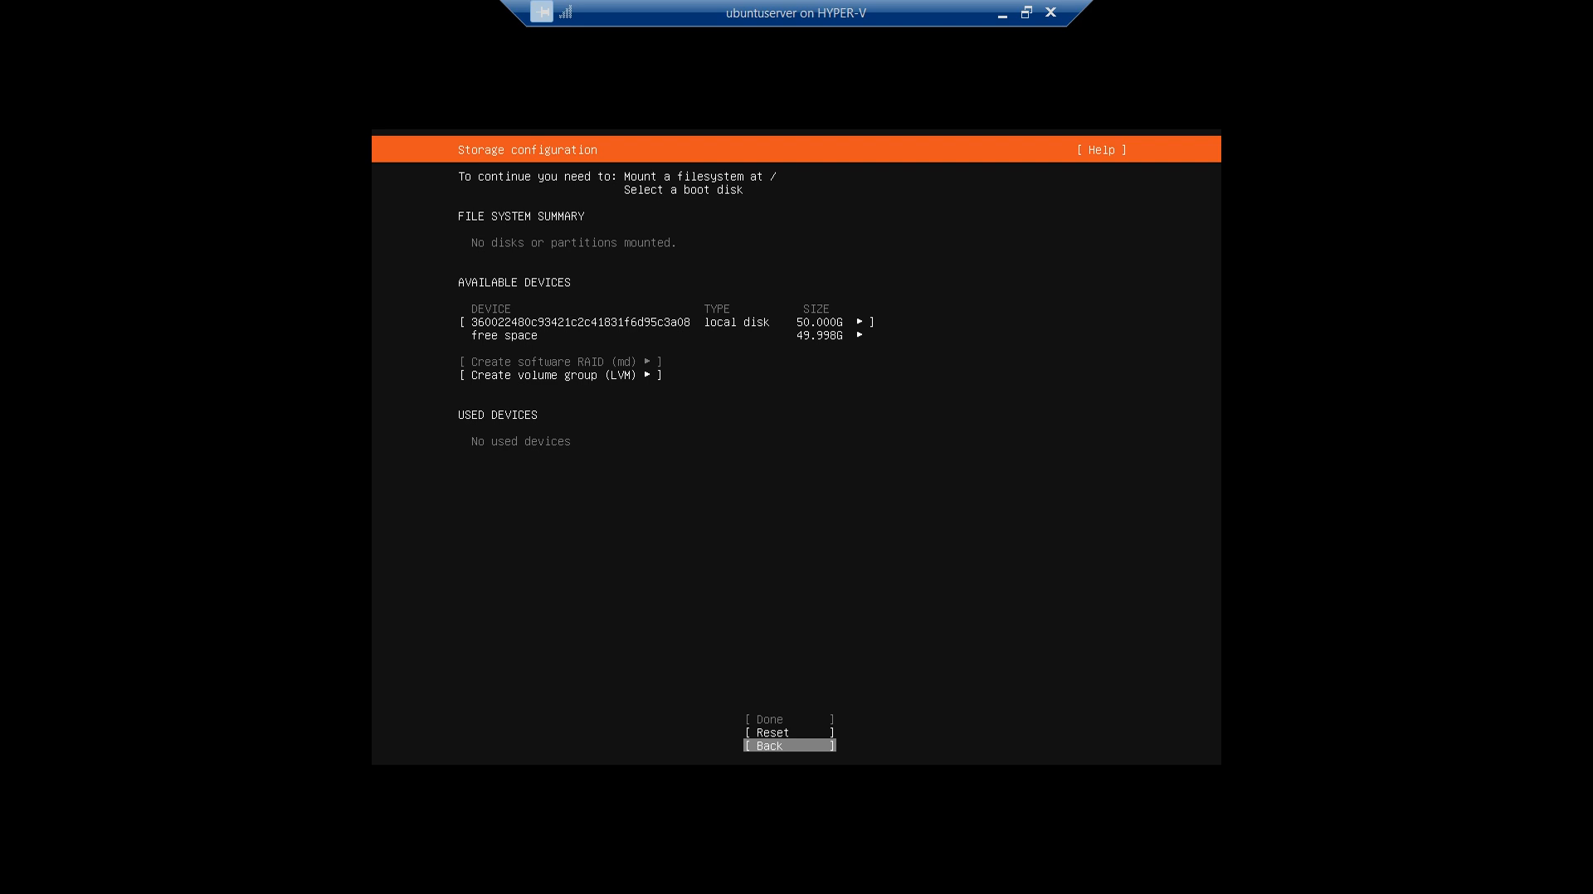
key("Return")
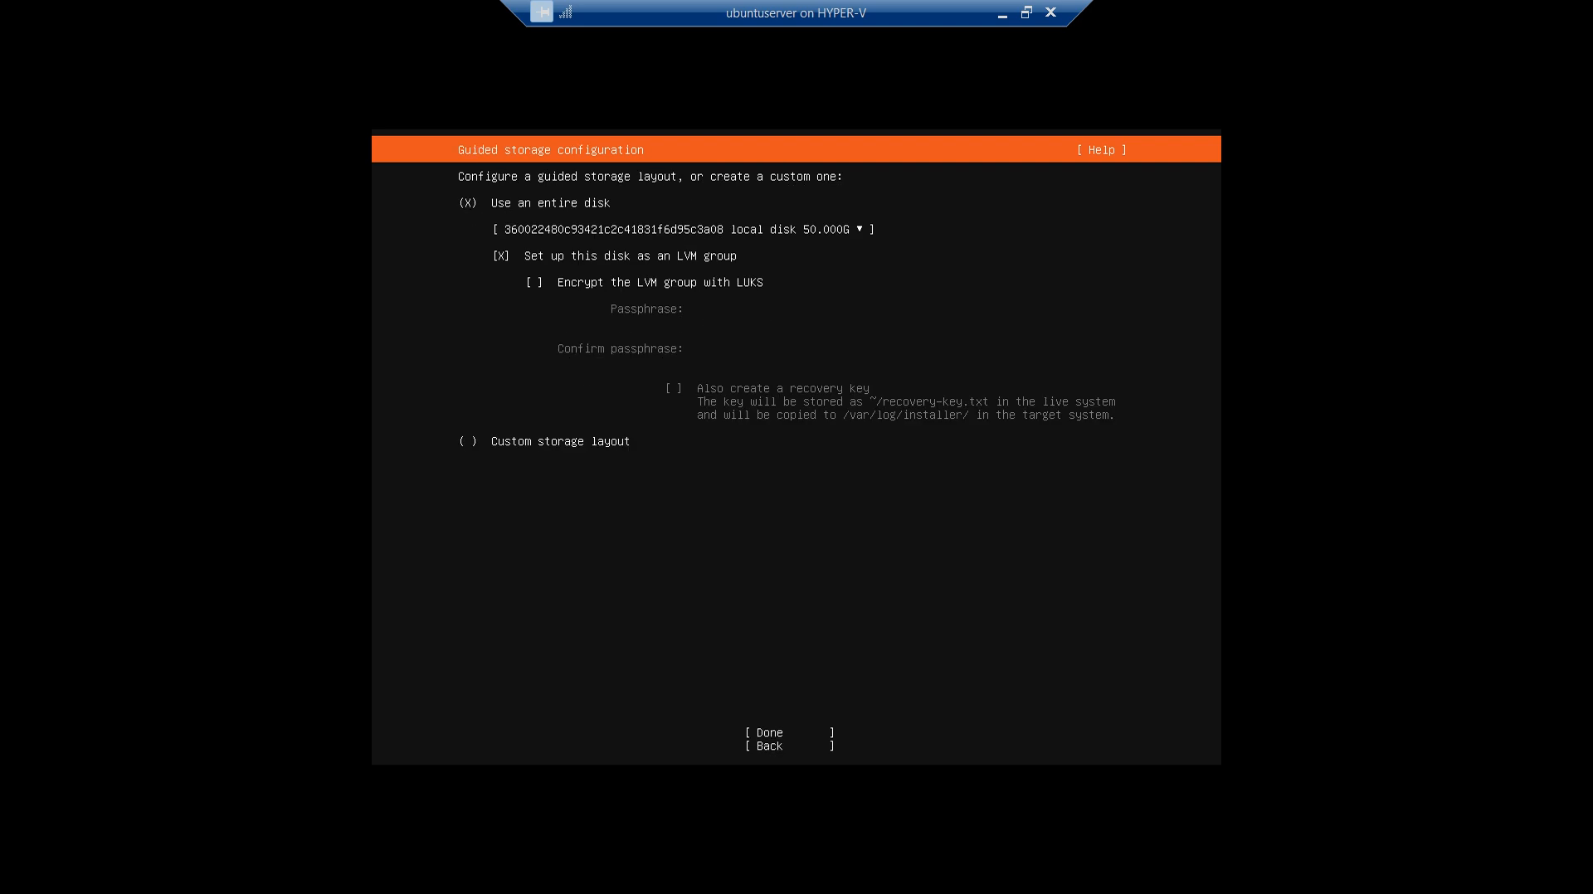
key("Down")
key("Down")
key("Tab")
key("Return")
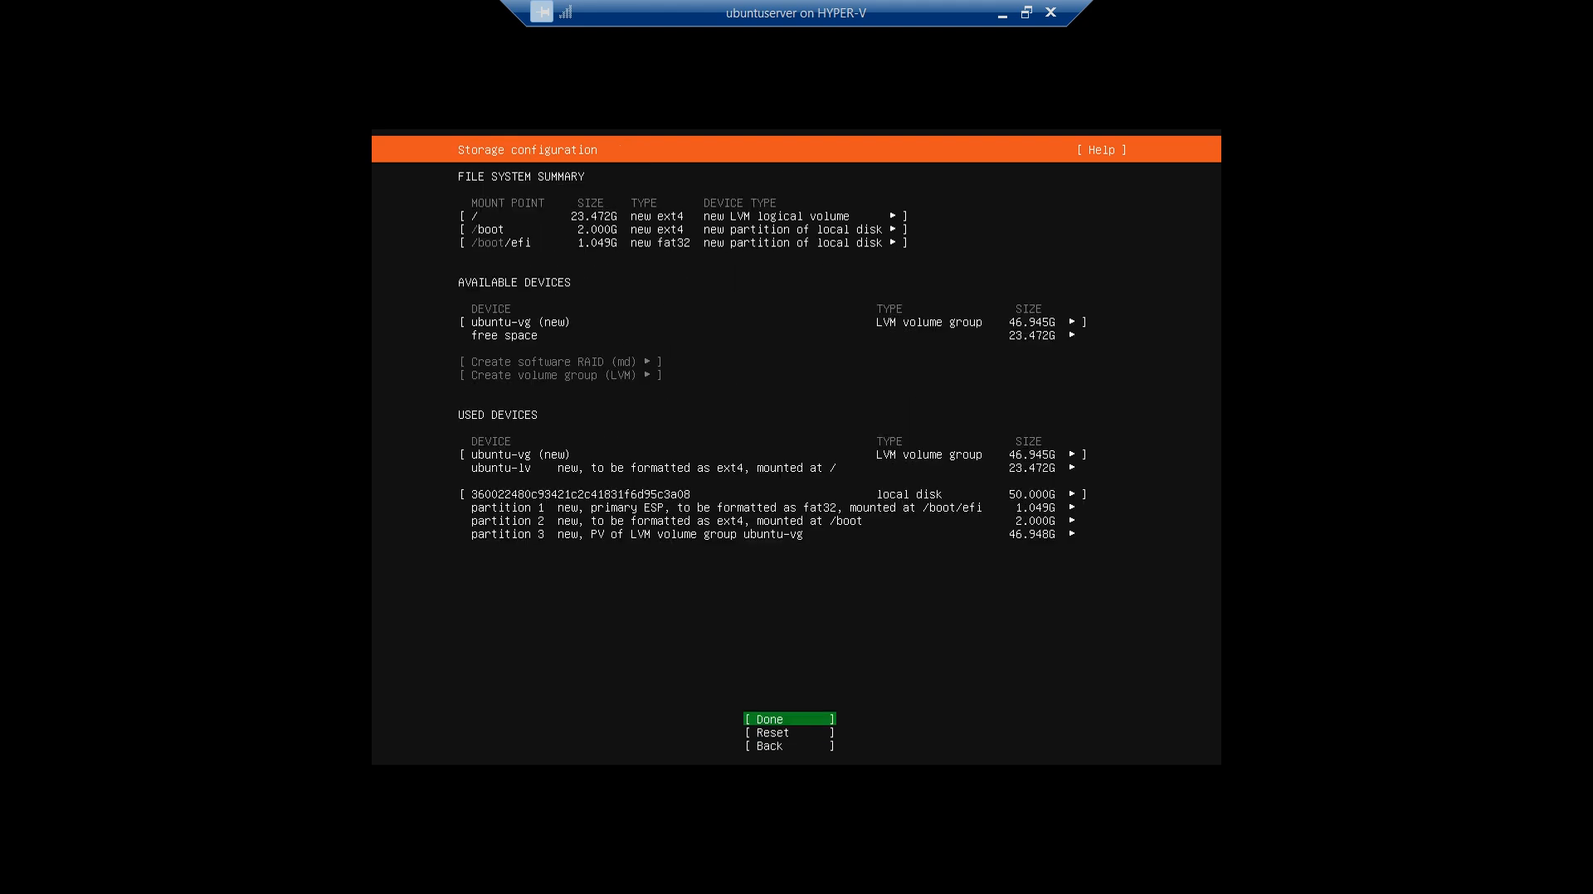
Review the proposed /, /boot, /boot/efi and ubuntu-vg entries in the storage summary.
key("Up")
key("Up")
key("Up")
key("Up")
key("Up")
key("Up")
key("Up")
key("Up")
key("Up")
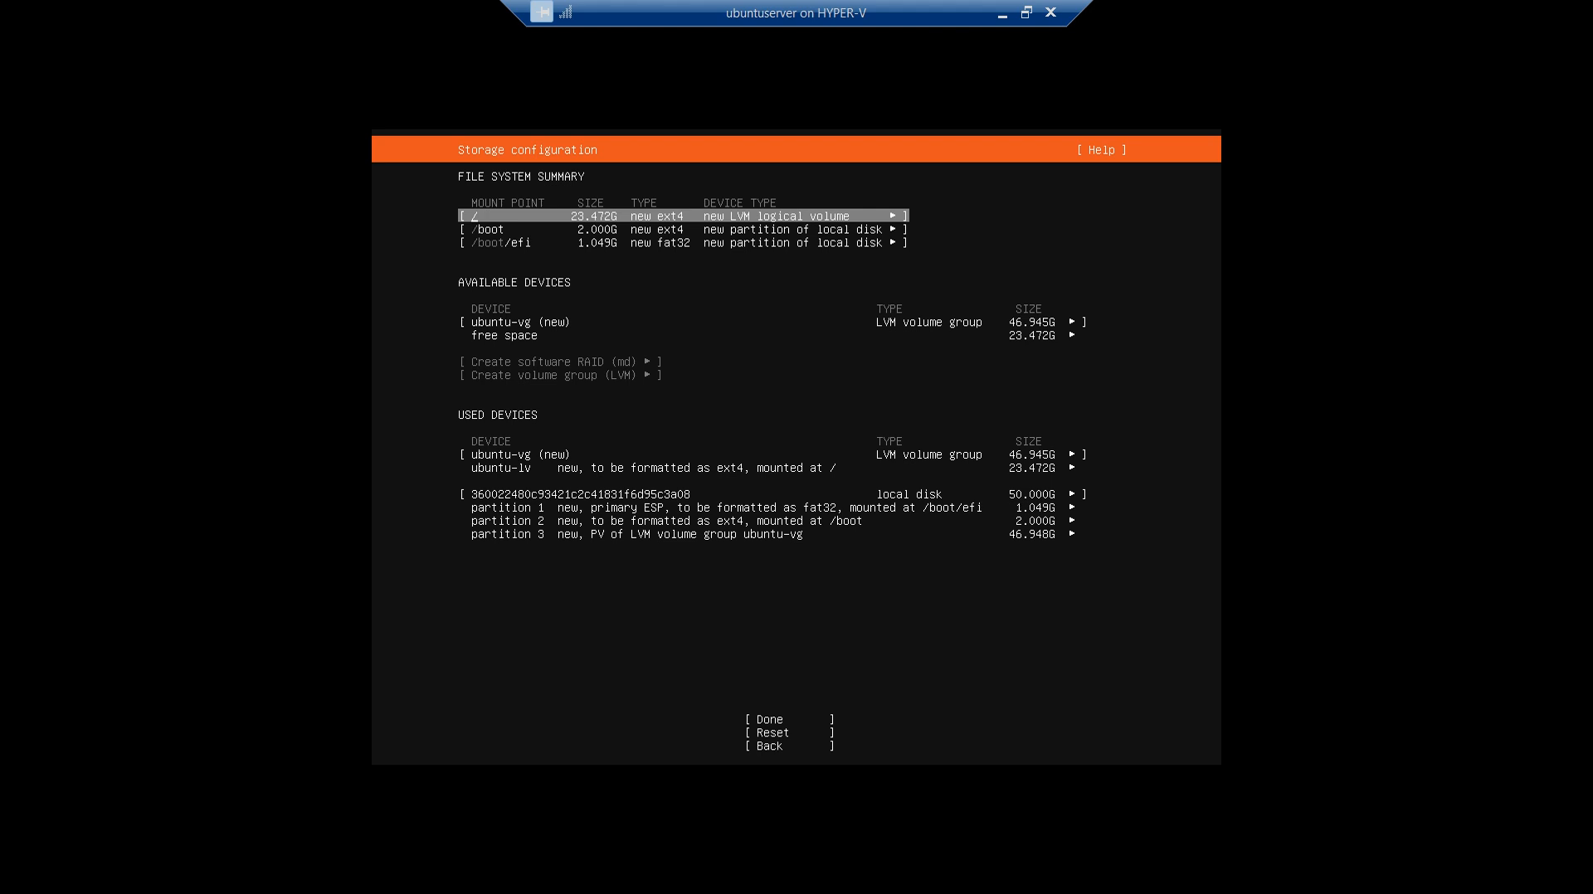
key("Down")
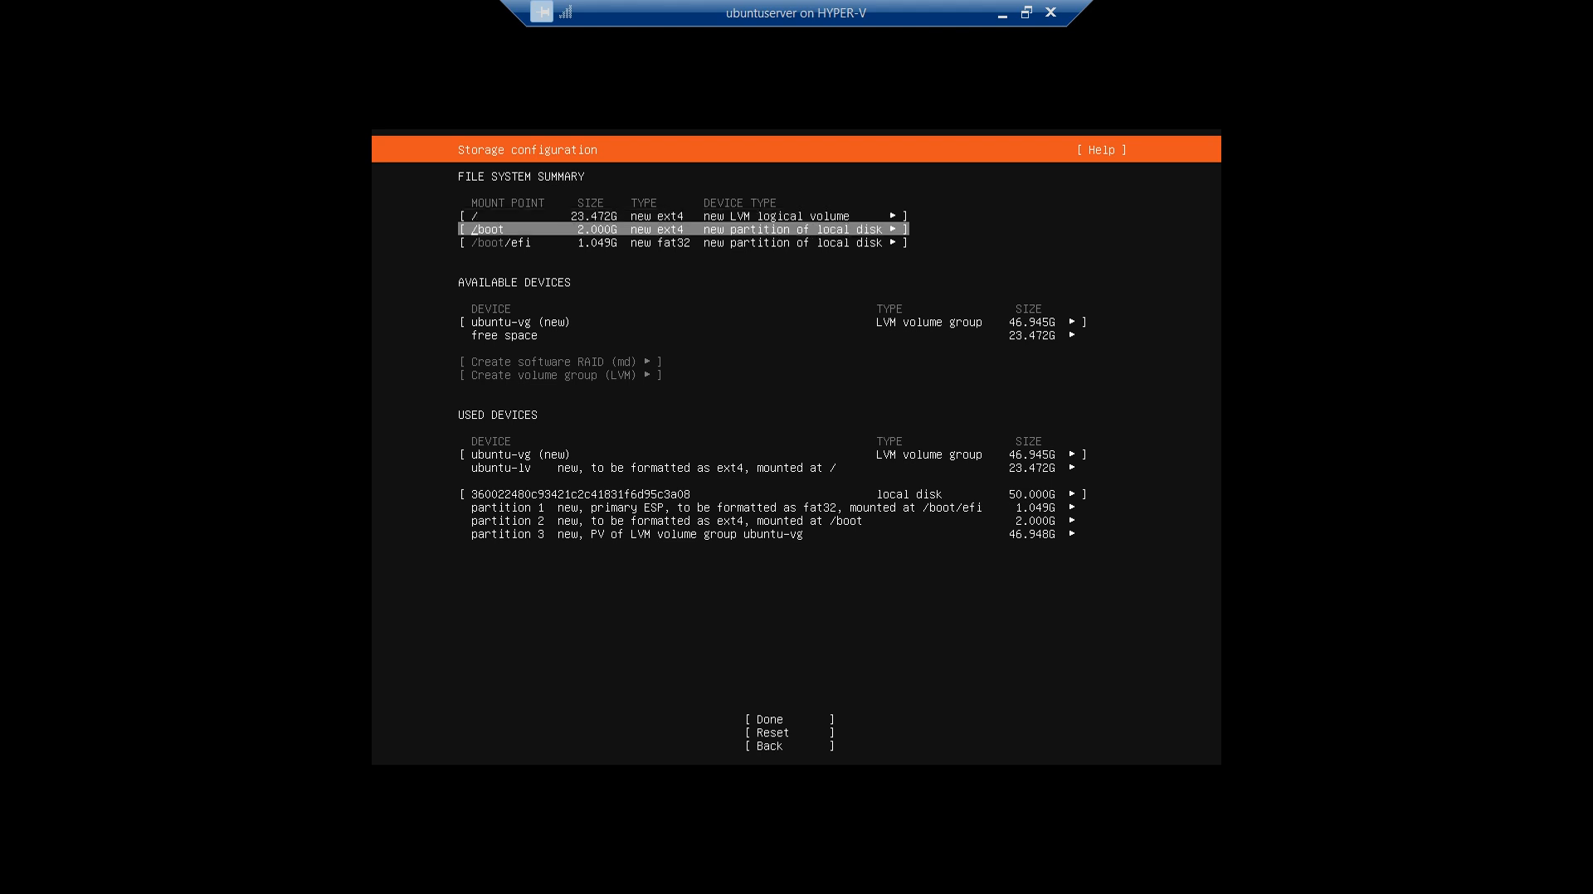
key("Down")
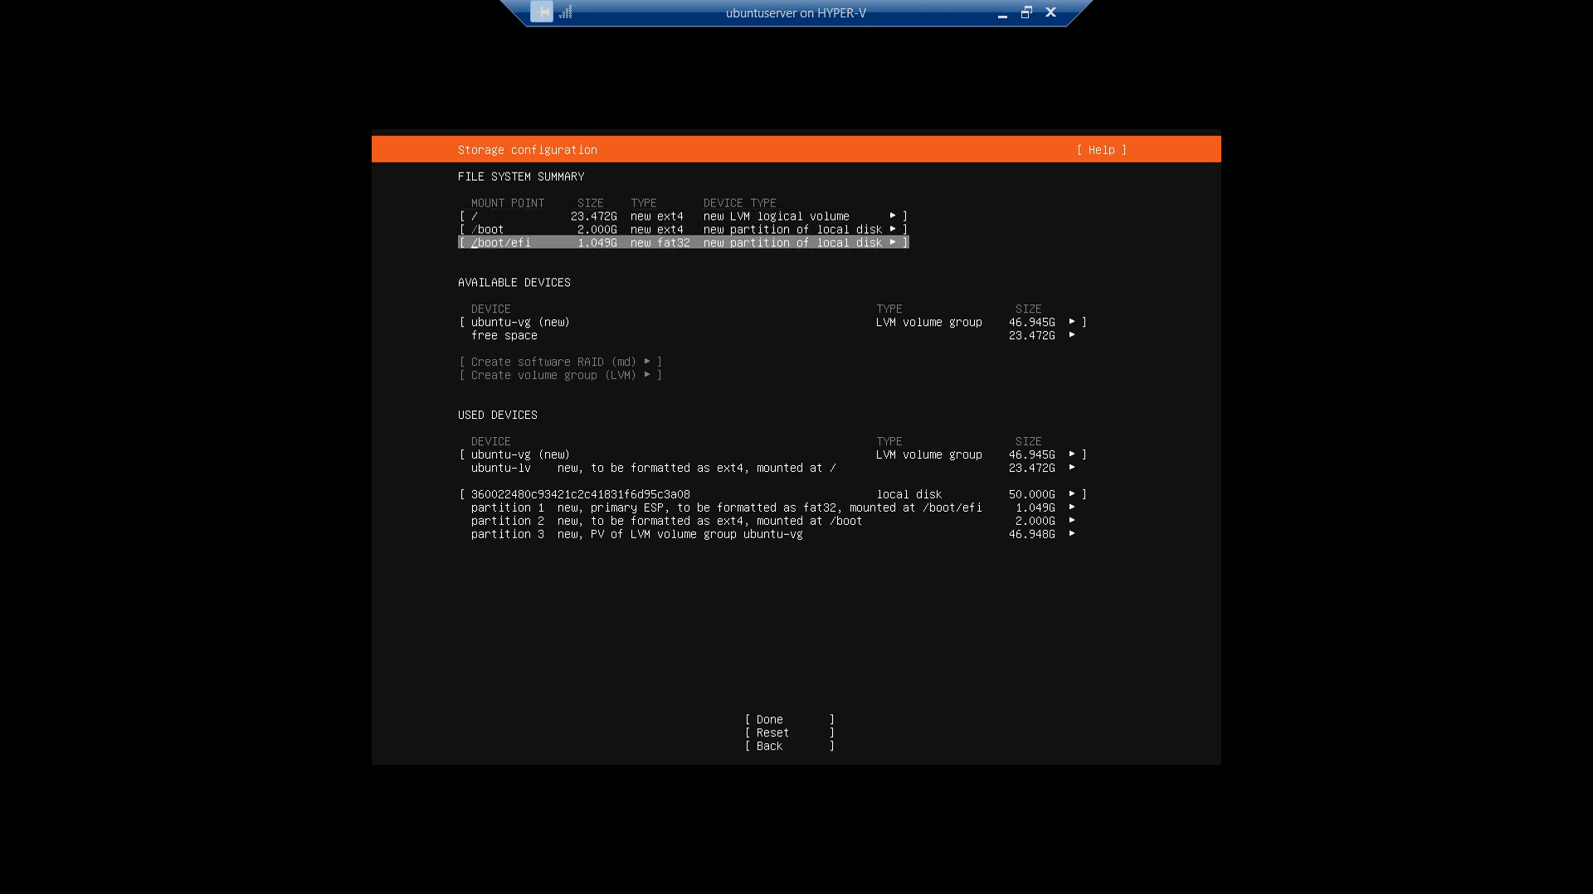
key("Down")
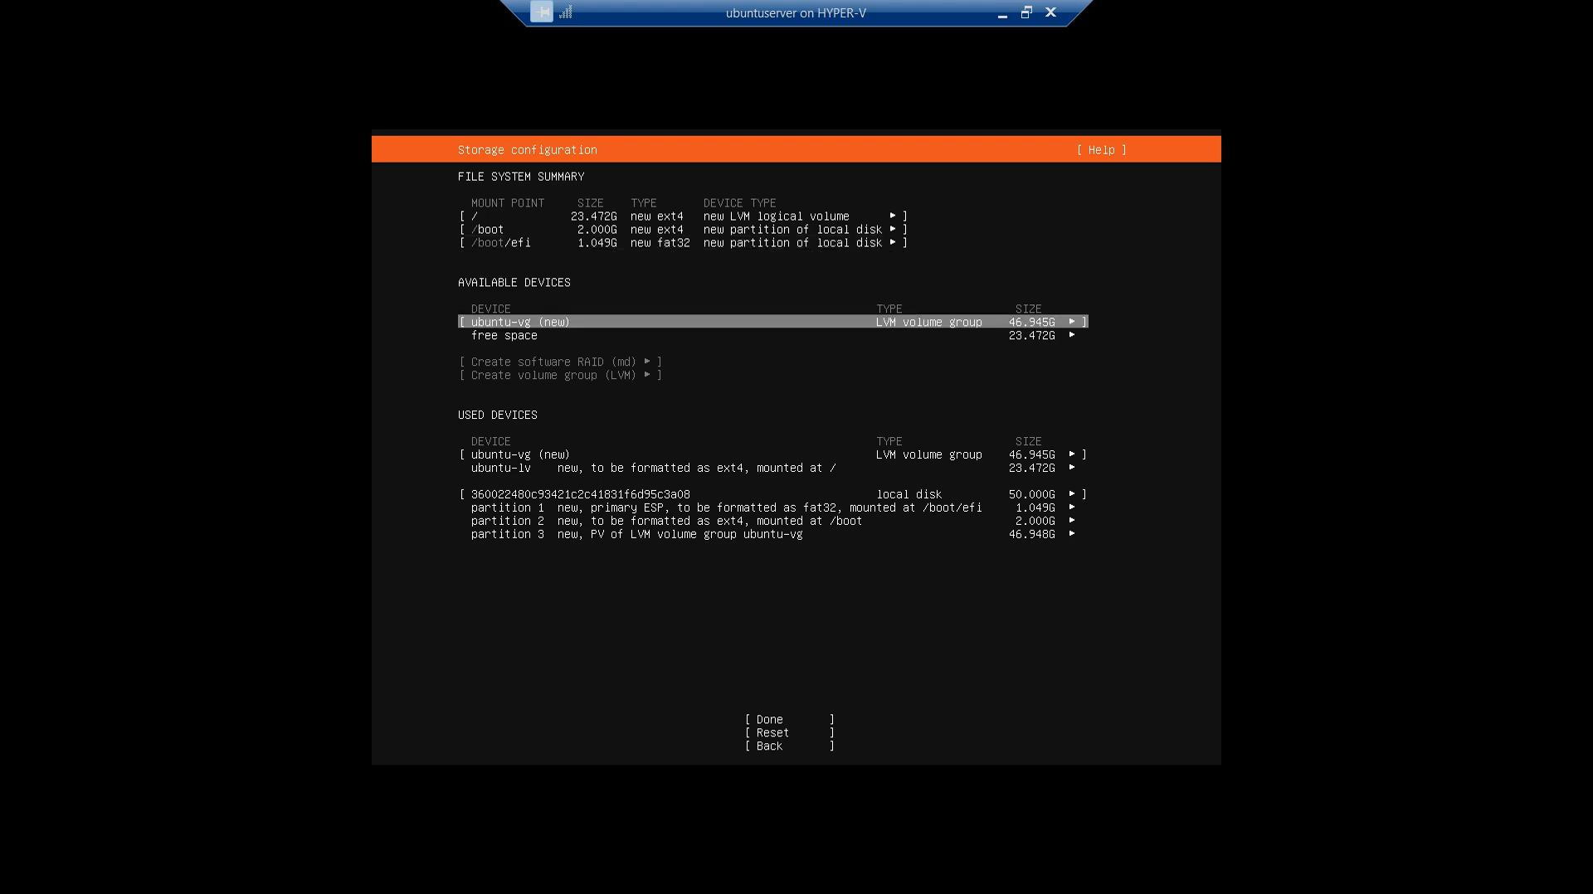
key("Down")
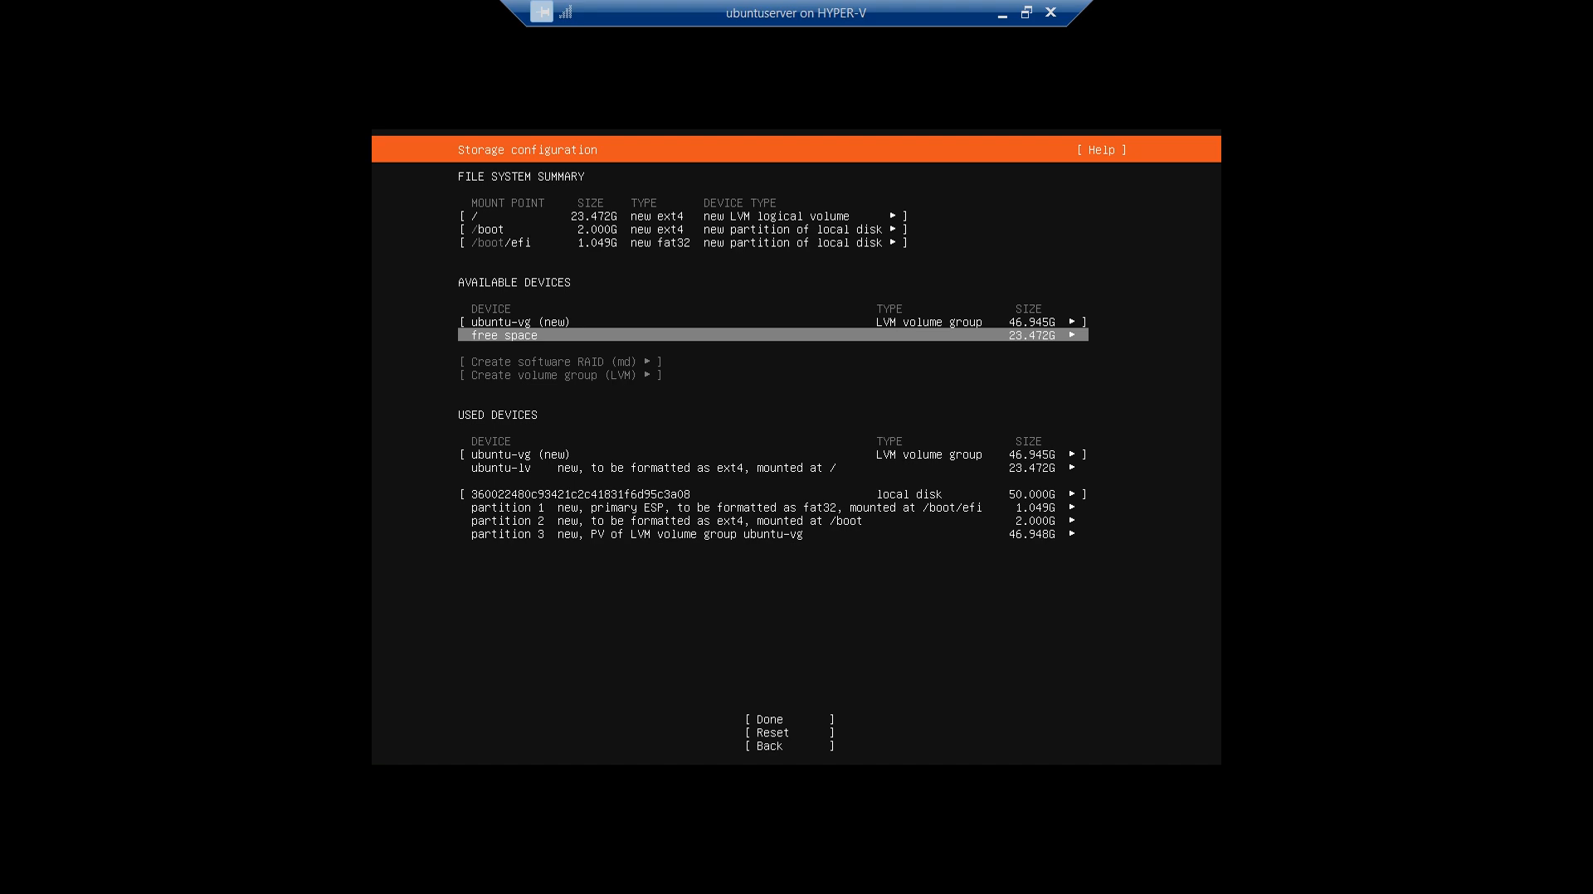
key("Up")
key("Up")
key("Up")
key("Up")
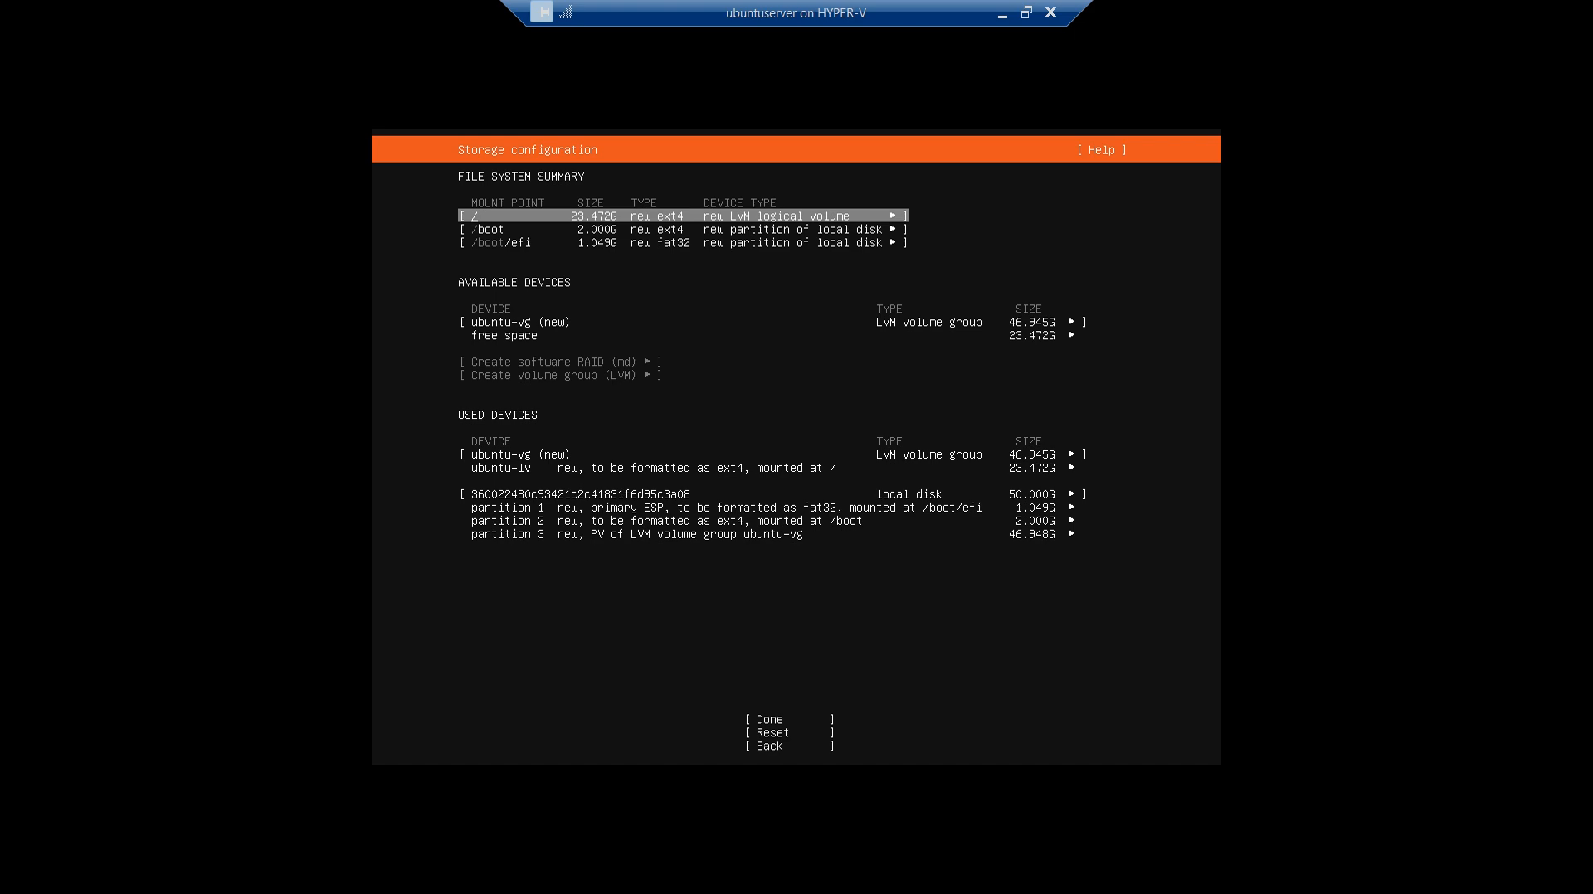
key("Down")
key("Down")
key("Up")
key("Up")
key("Down")
key("Down")
key("Up")
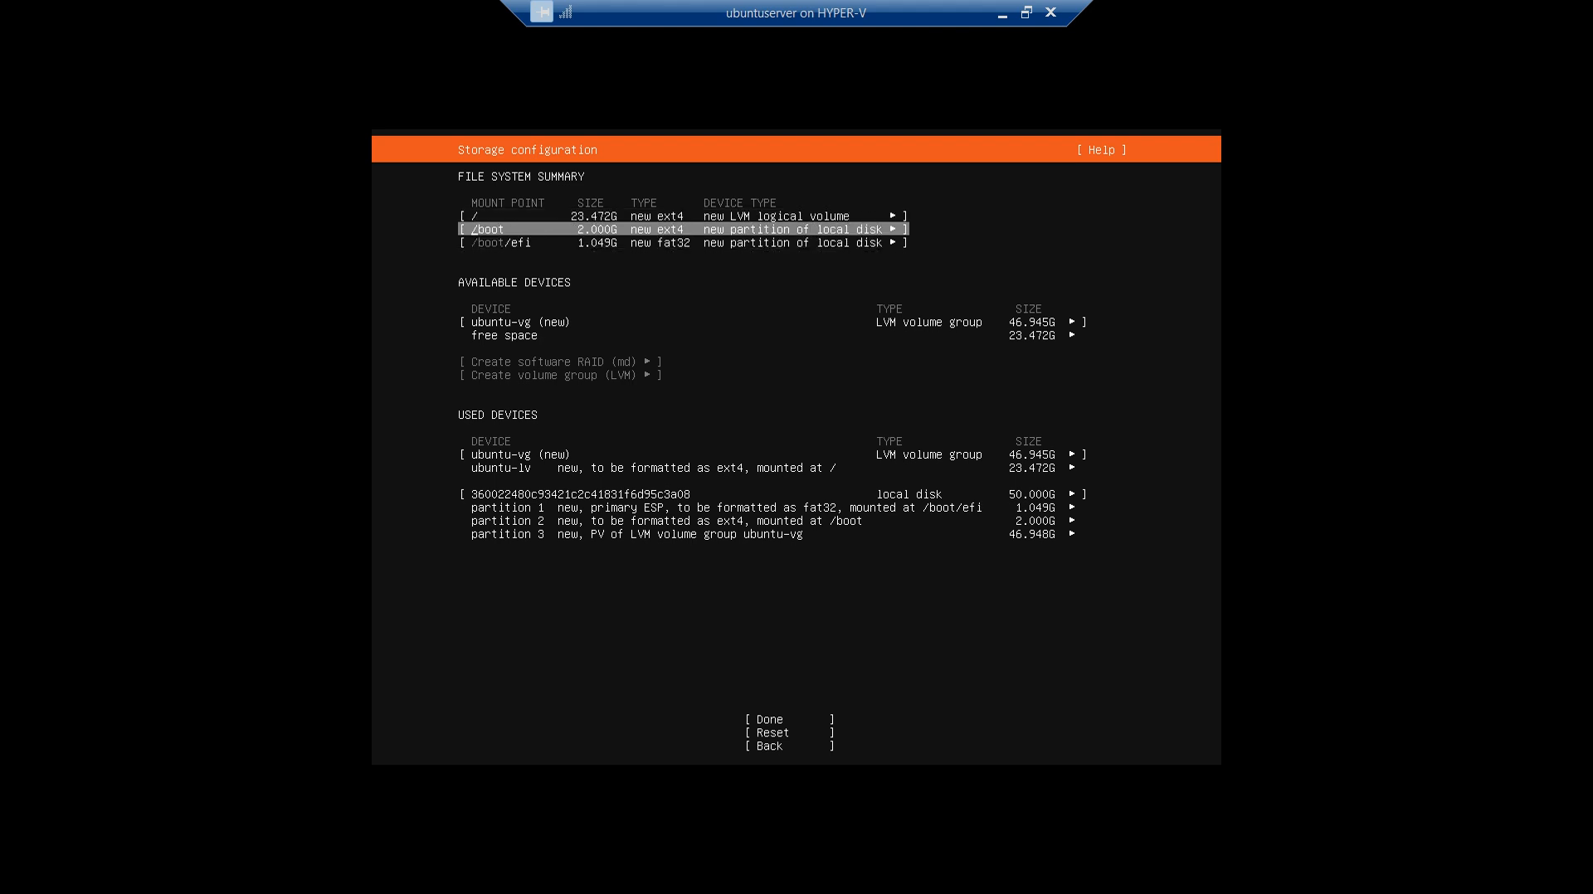
key("Down")
key("Down")
key("Down")
key("Down")
key("Down")
key("Down")
key("Down")
key("Down")
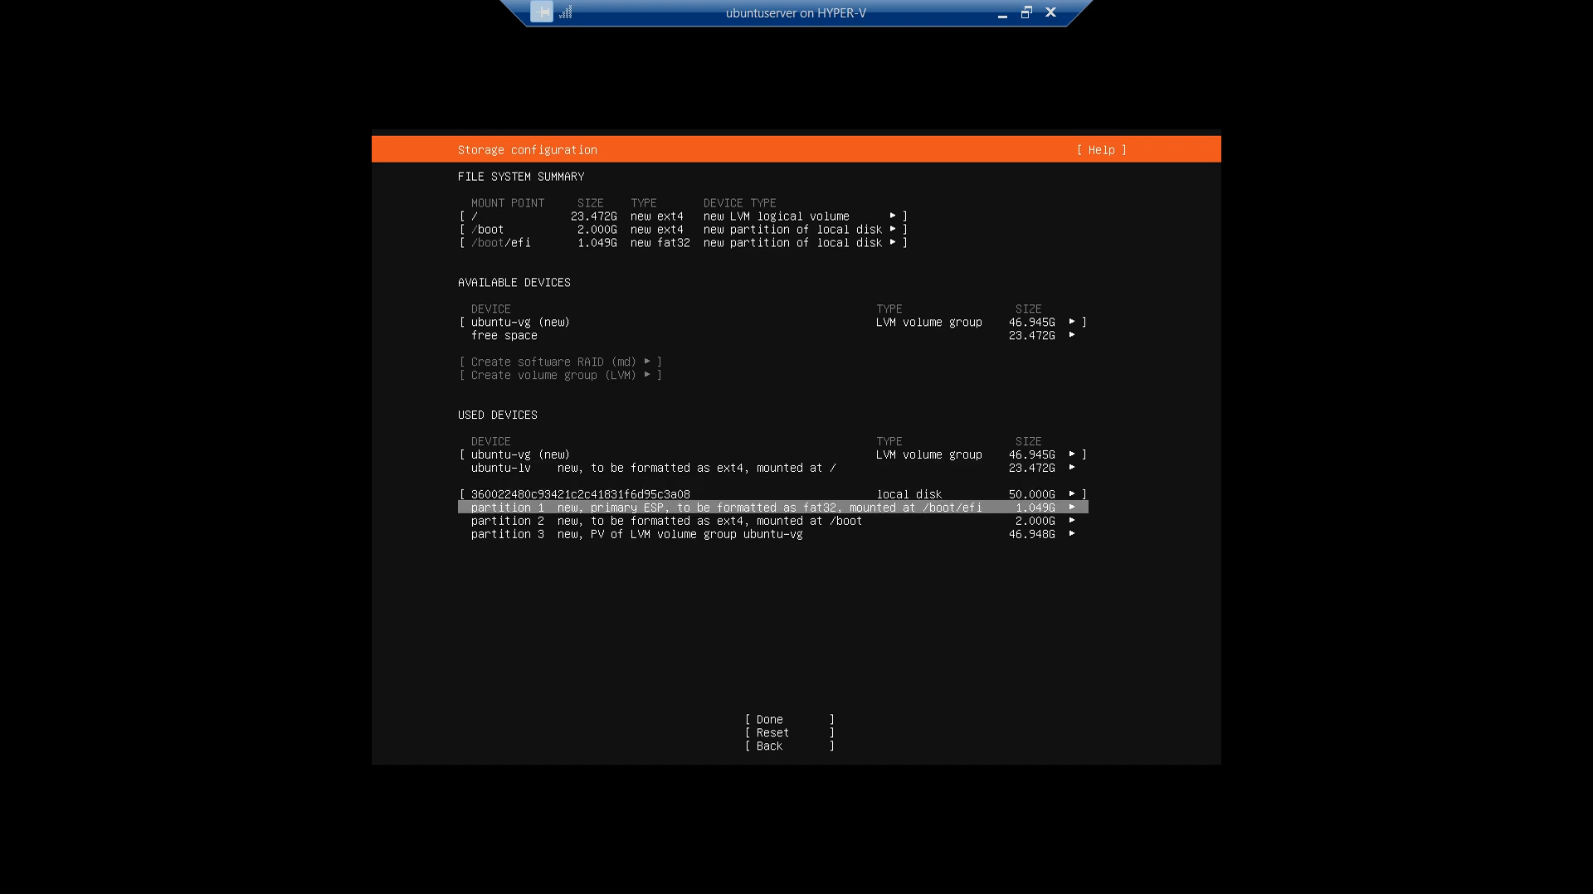
key("Up")
key("Up")
key("Up")
key("Up")
key("Up")
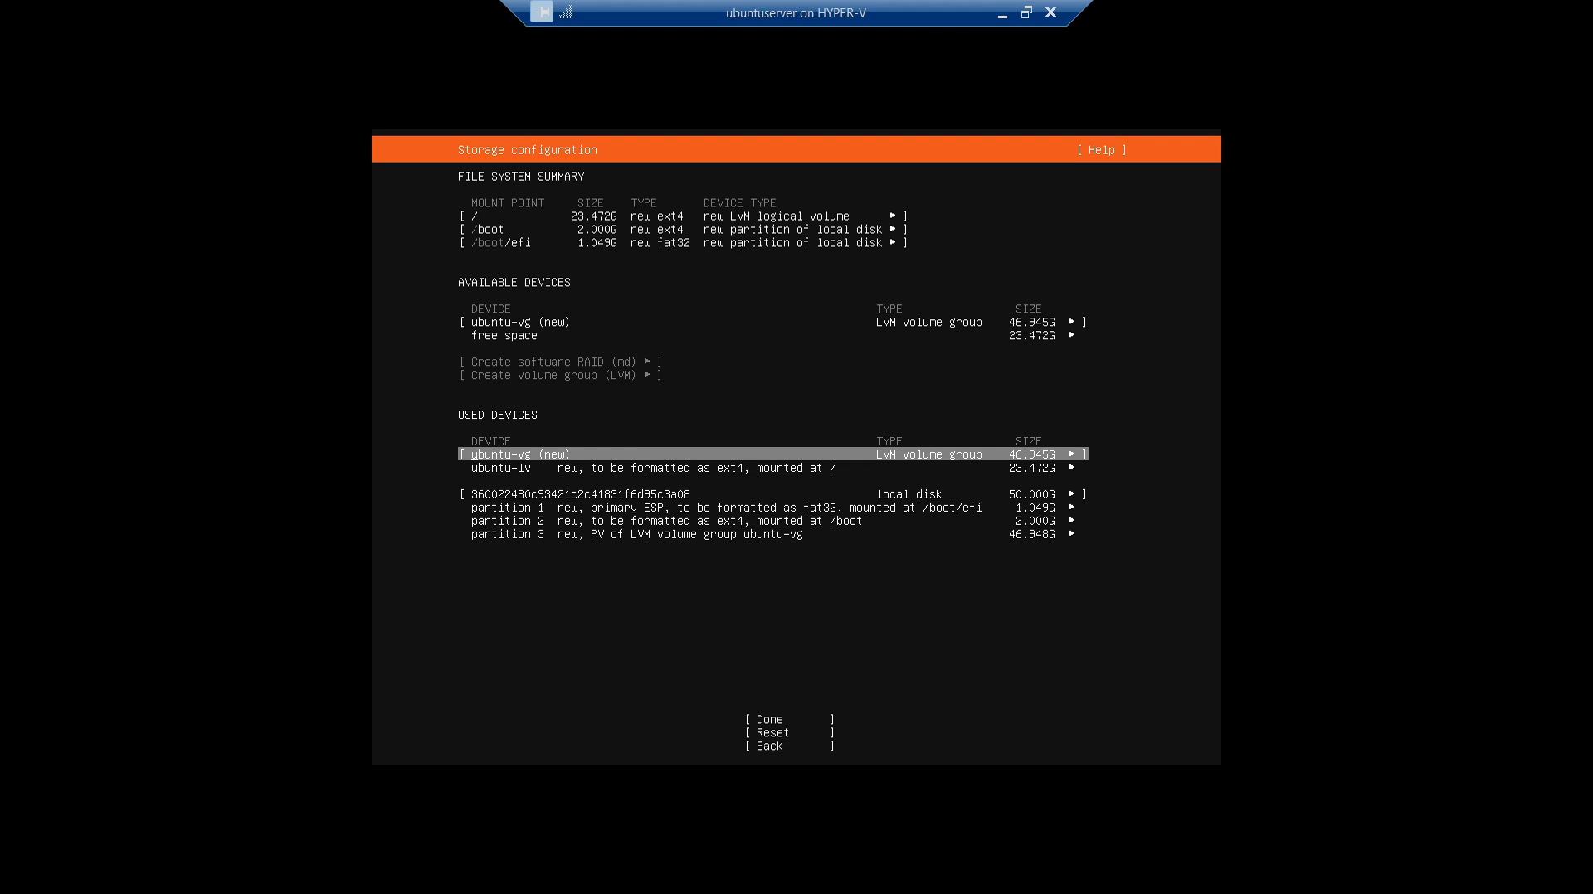
key("Down")
key("Down")
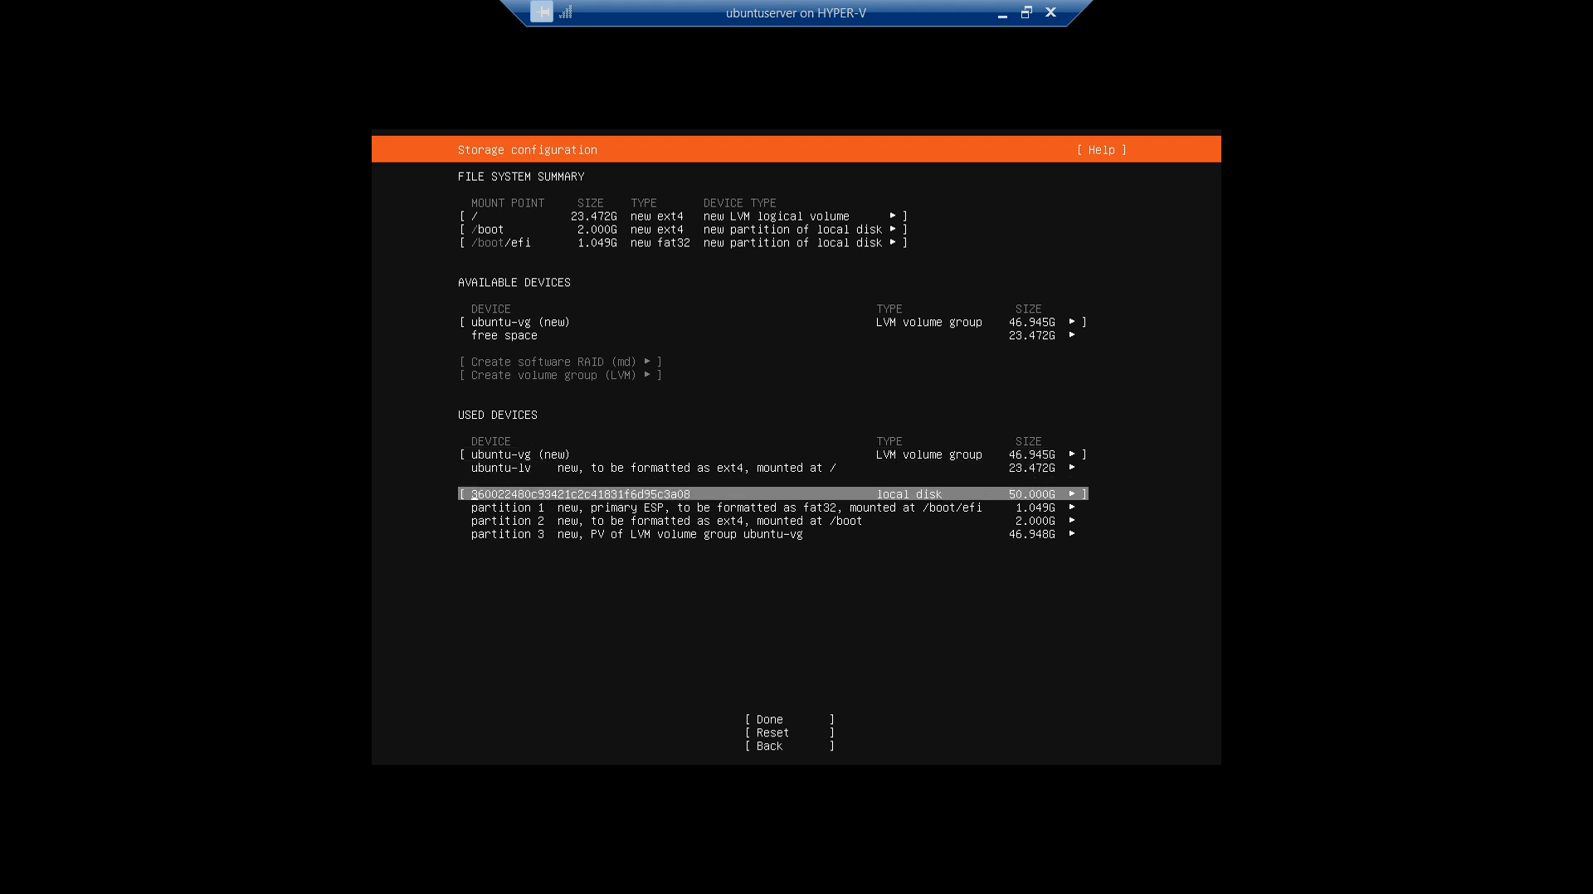
Accept the 23.472G LVM root layout and continue past the data-loss warning.
key("Down")
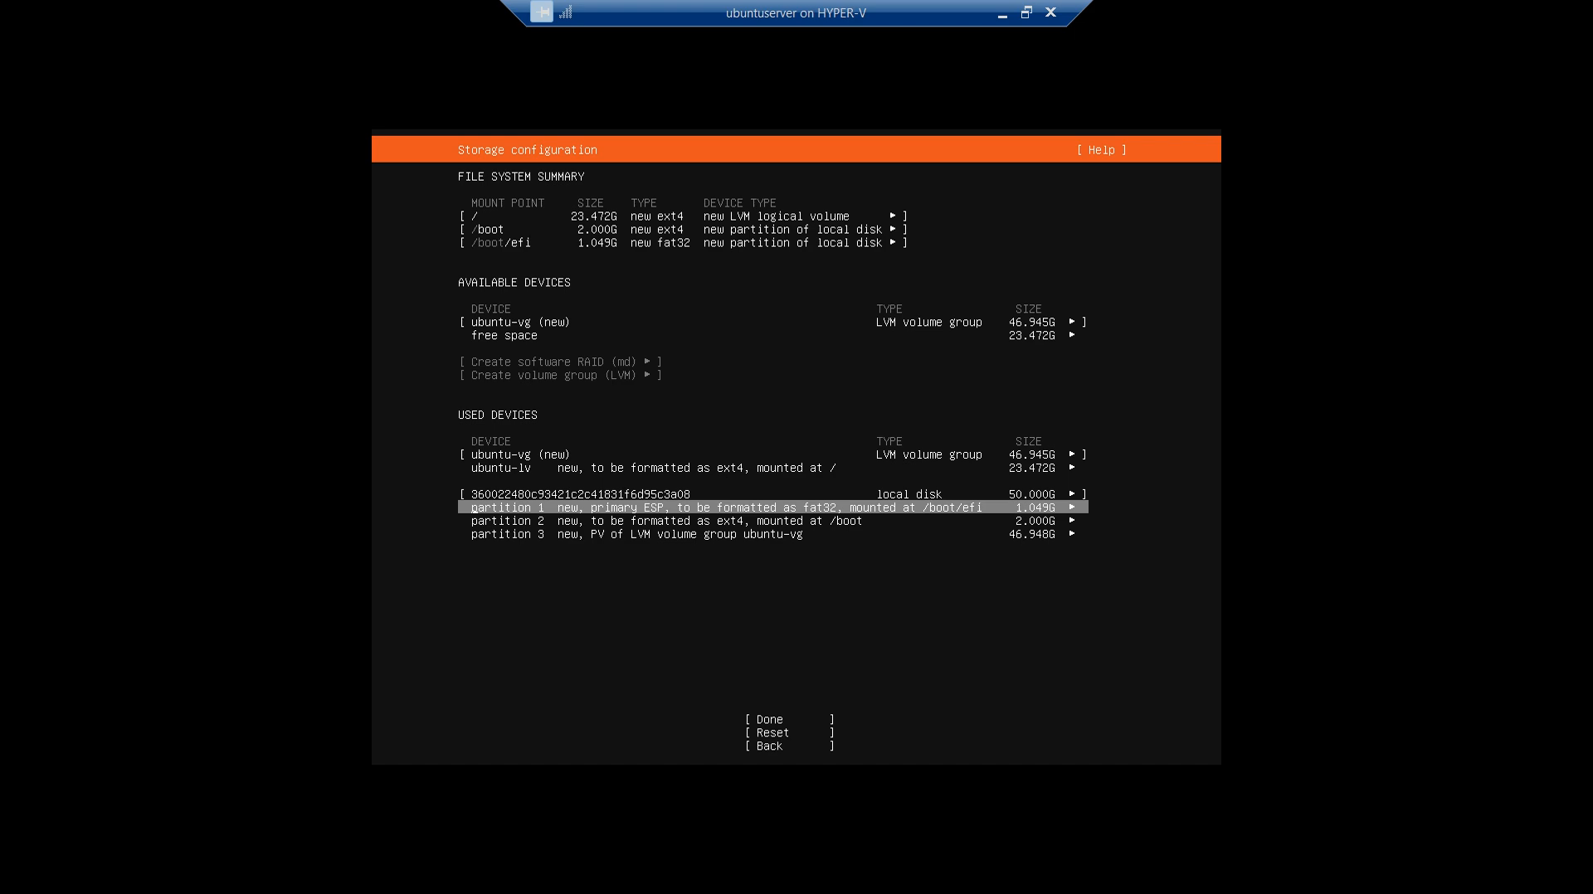
key("Down")
key("Down")
key("Down")
key("Down")
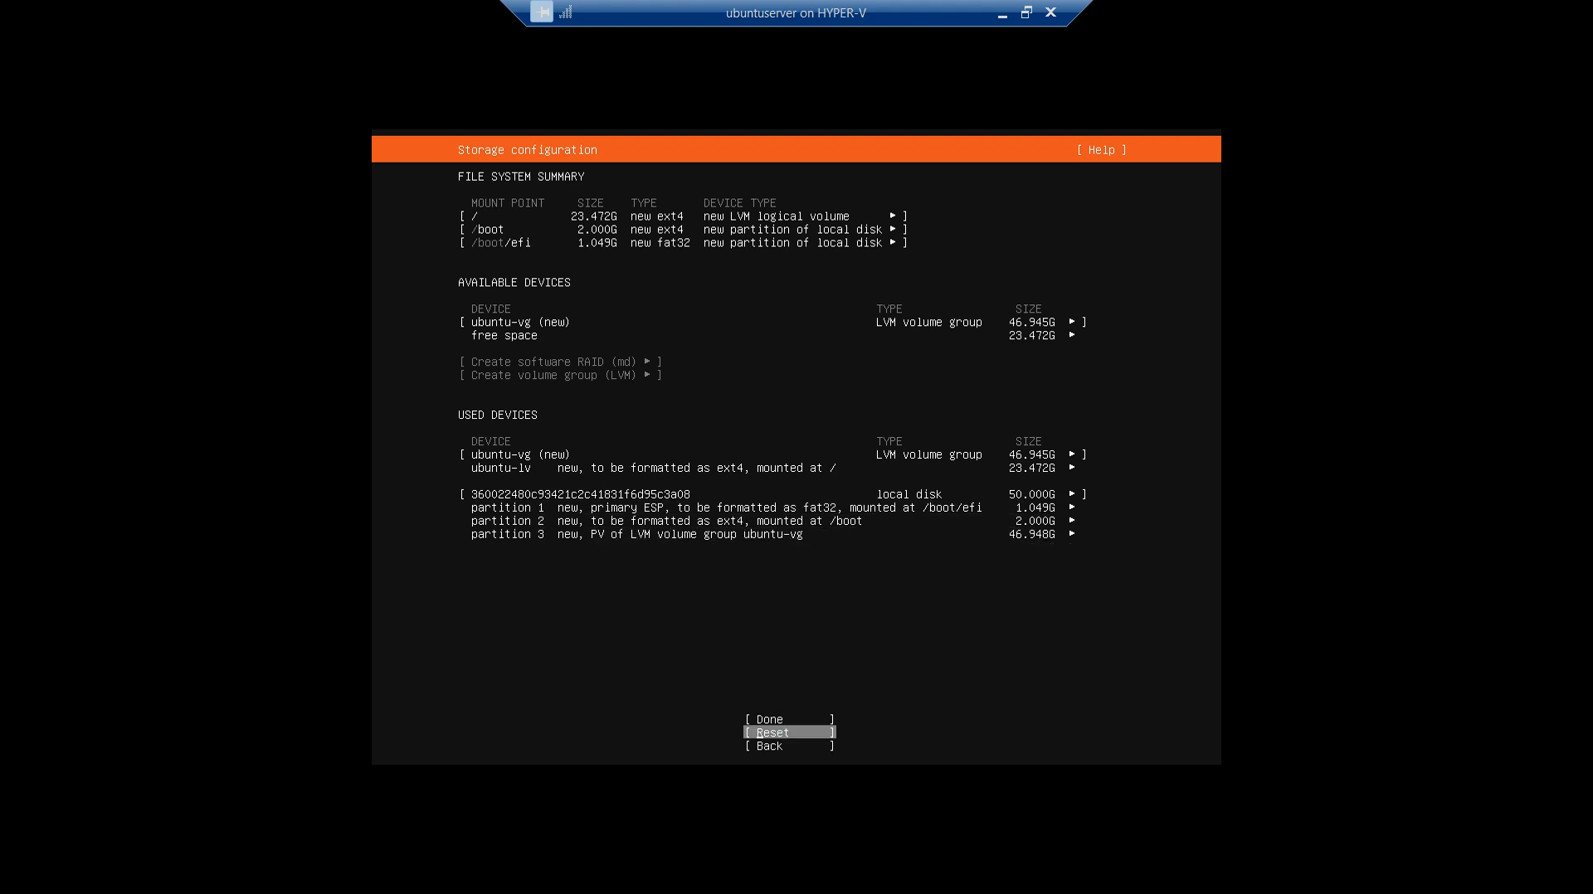
key("Up")
key("Return")
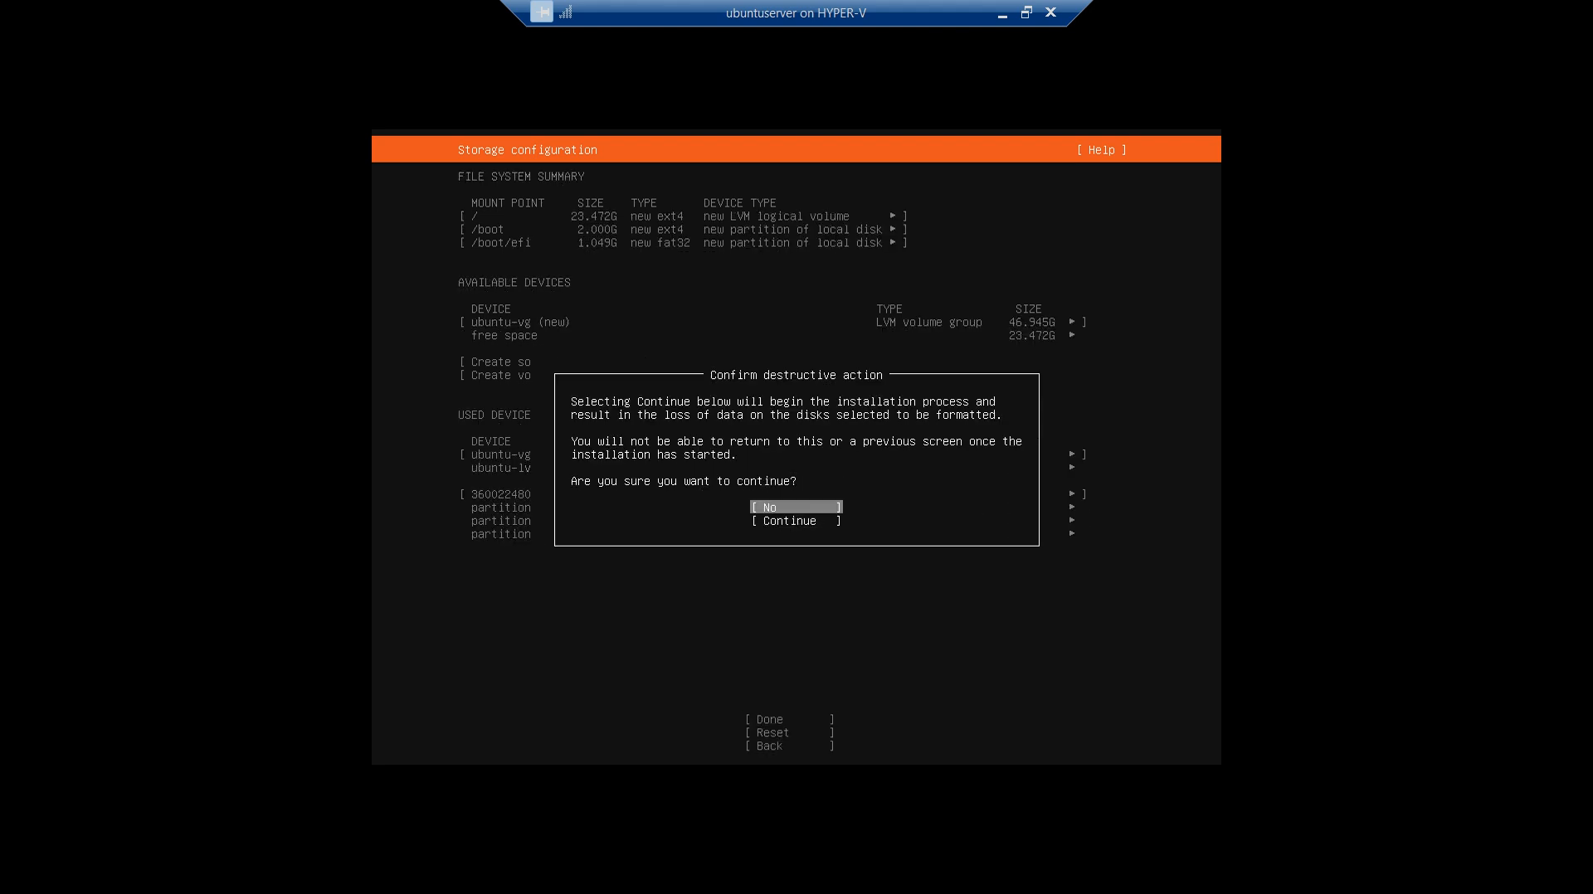
key("Down")
key("Return")
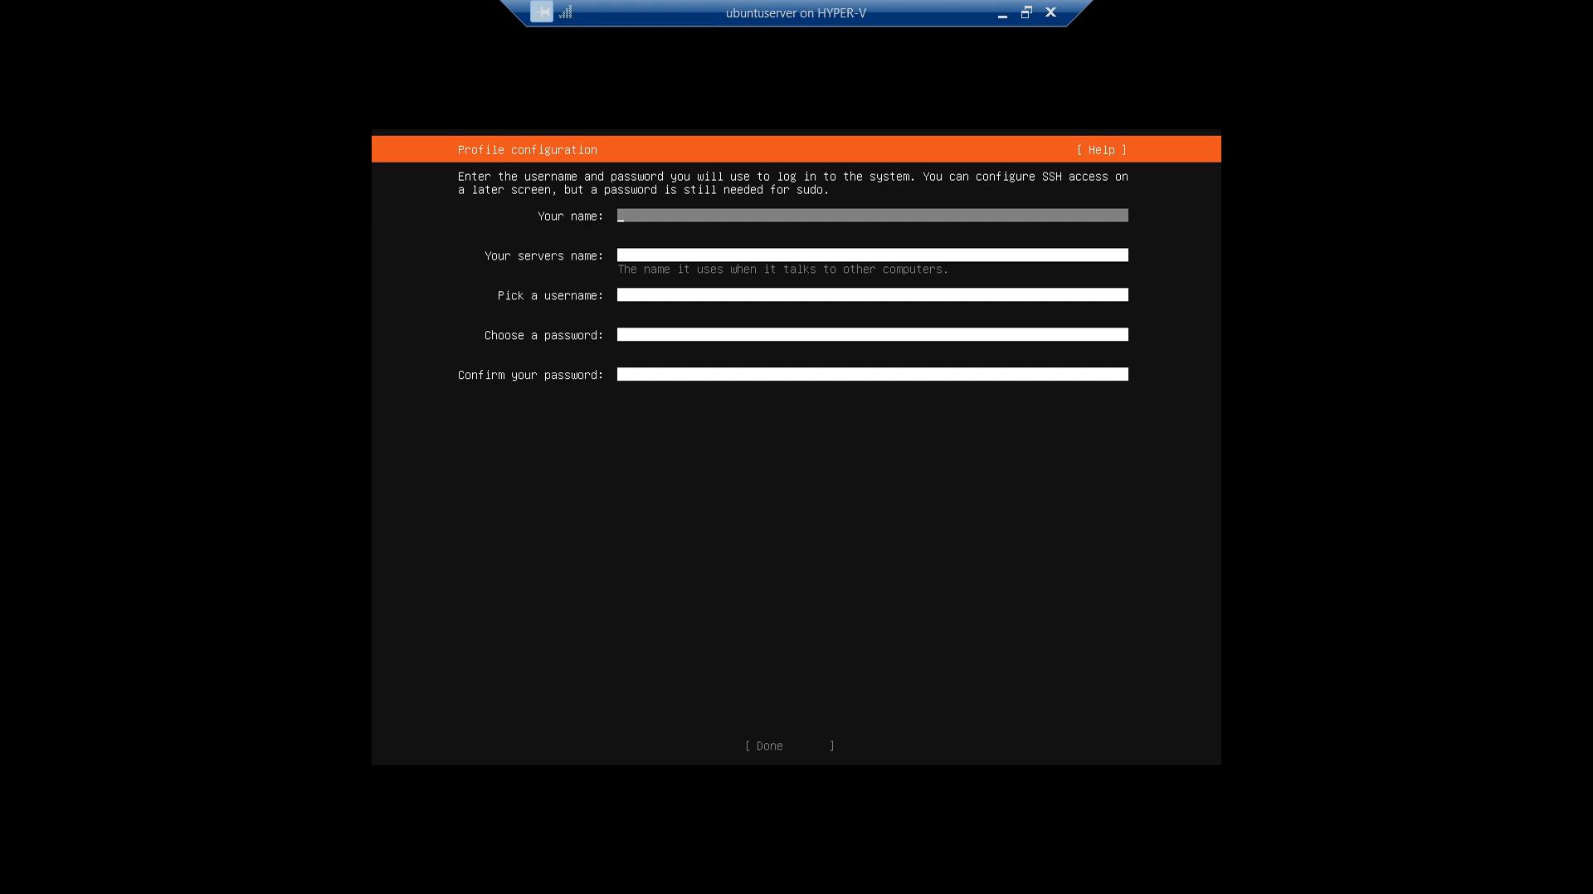
Enter the user's name, server name 'ubuntuserver' and a username.
type("Karcial")
key("Tab")
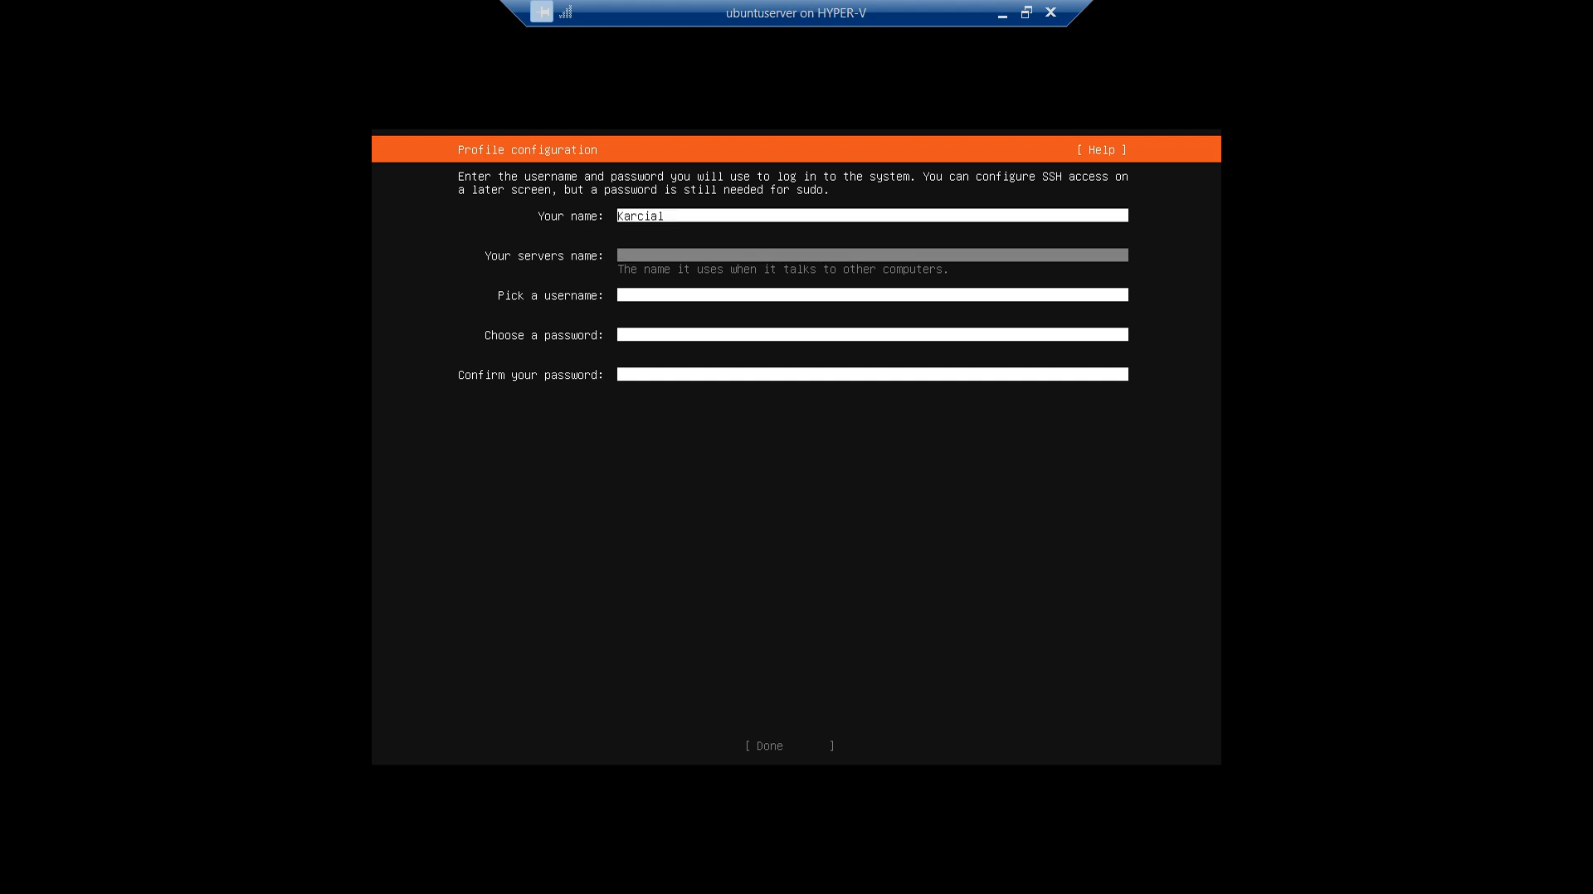
type("ubuntuserver")
key("Tab")
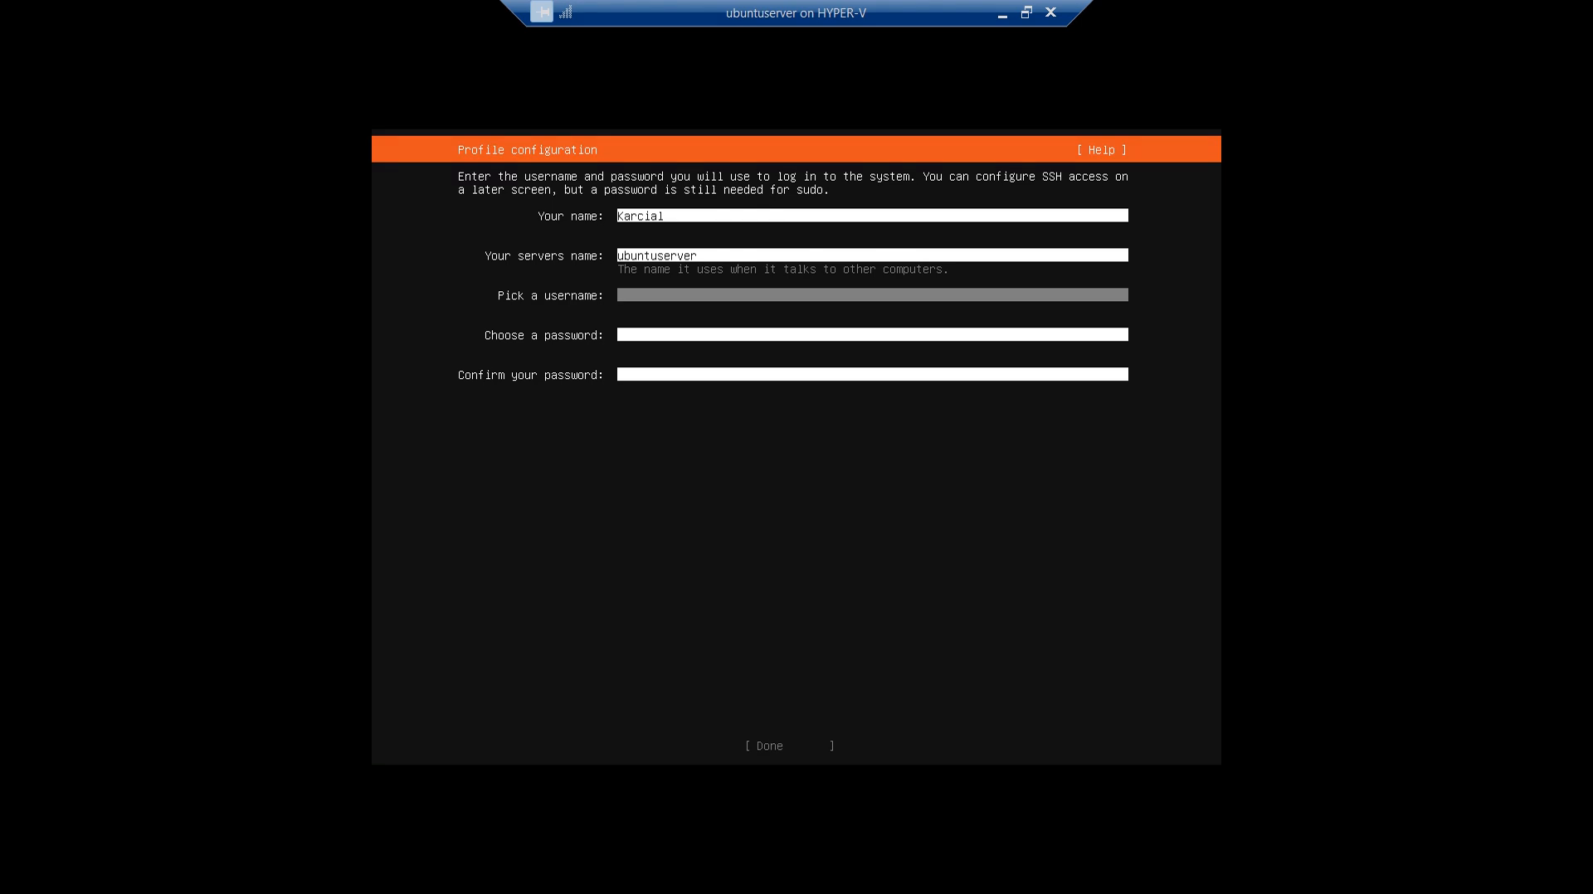
type("karcial")
key("Tab")
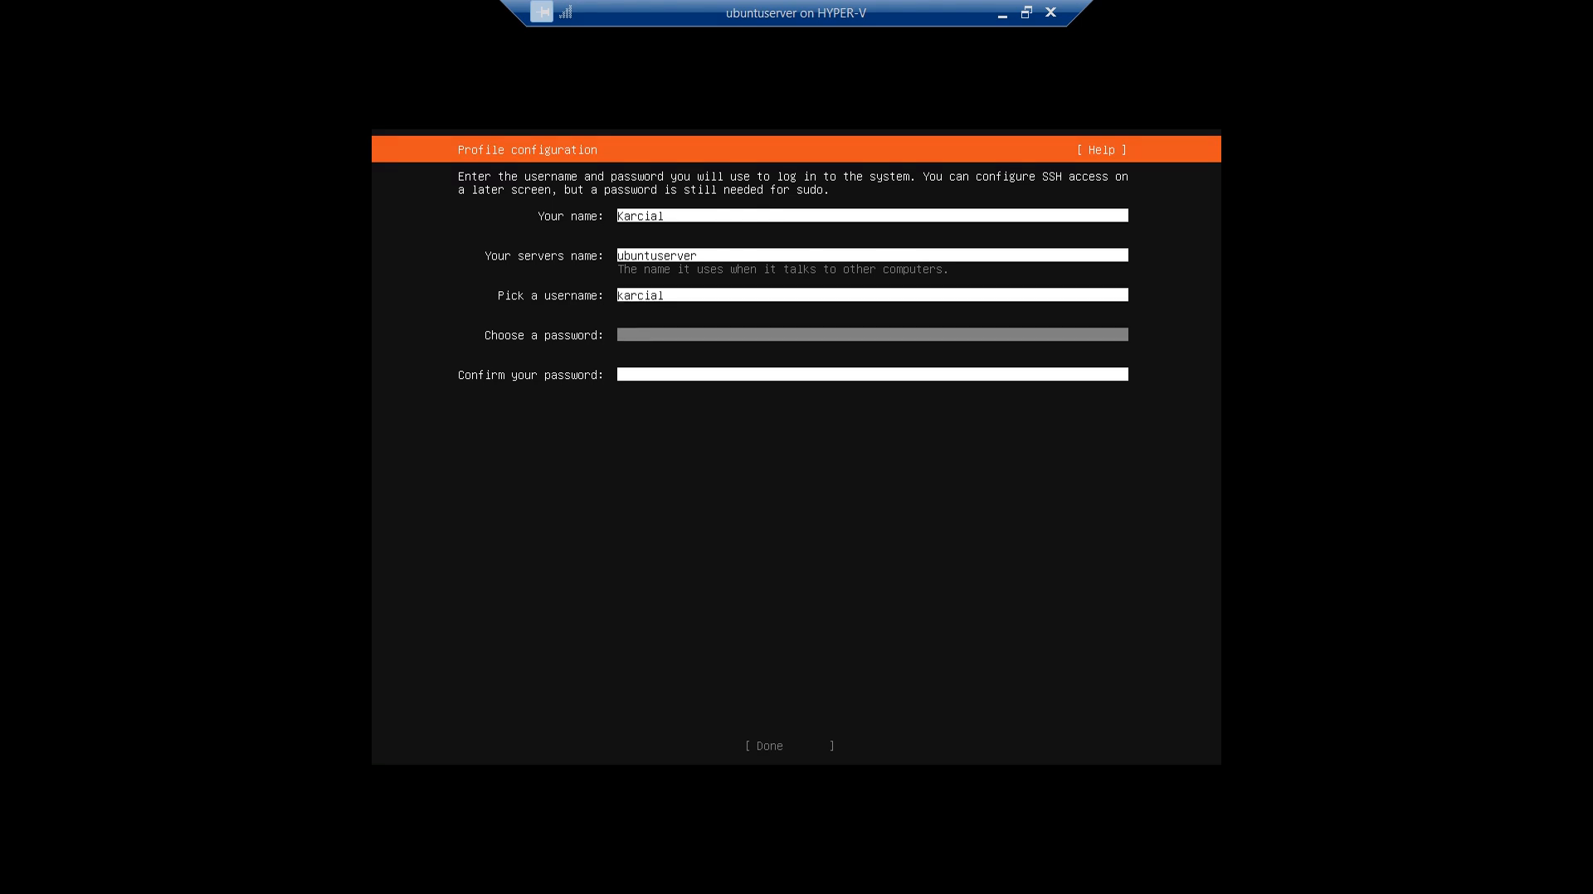
Type and confirm the account password, then submit the profile.
type("**************")
key("Tab")
type("*")
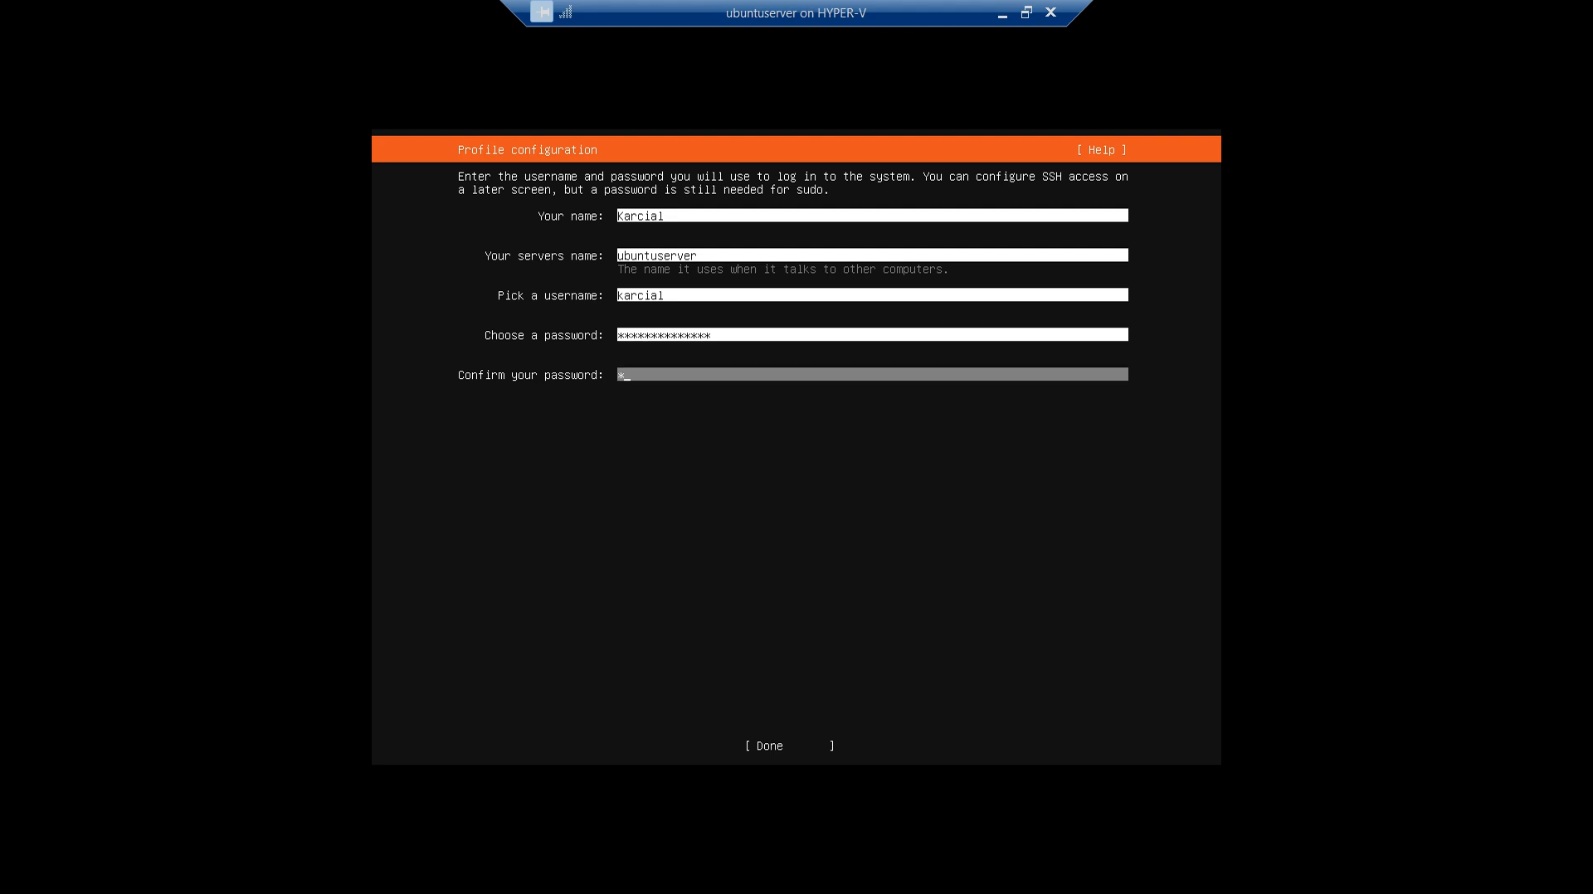
type("*************")
key("Tab")
key("Return")
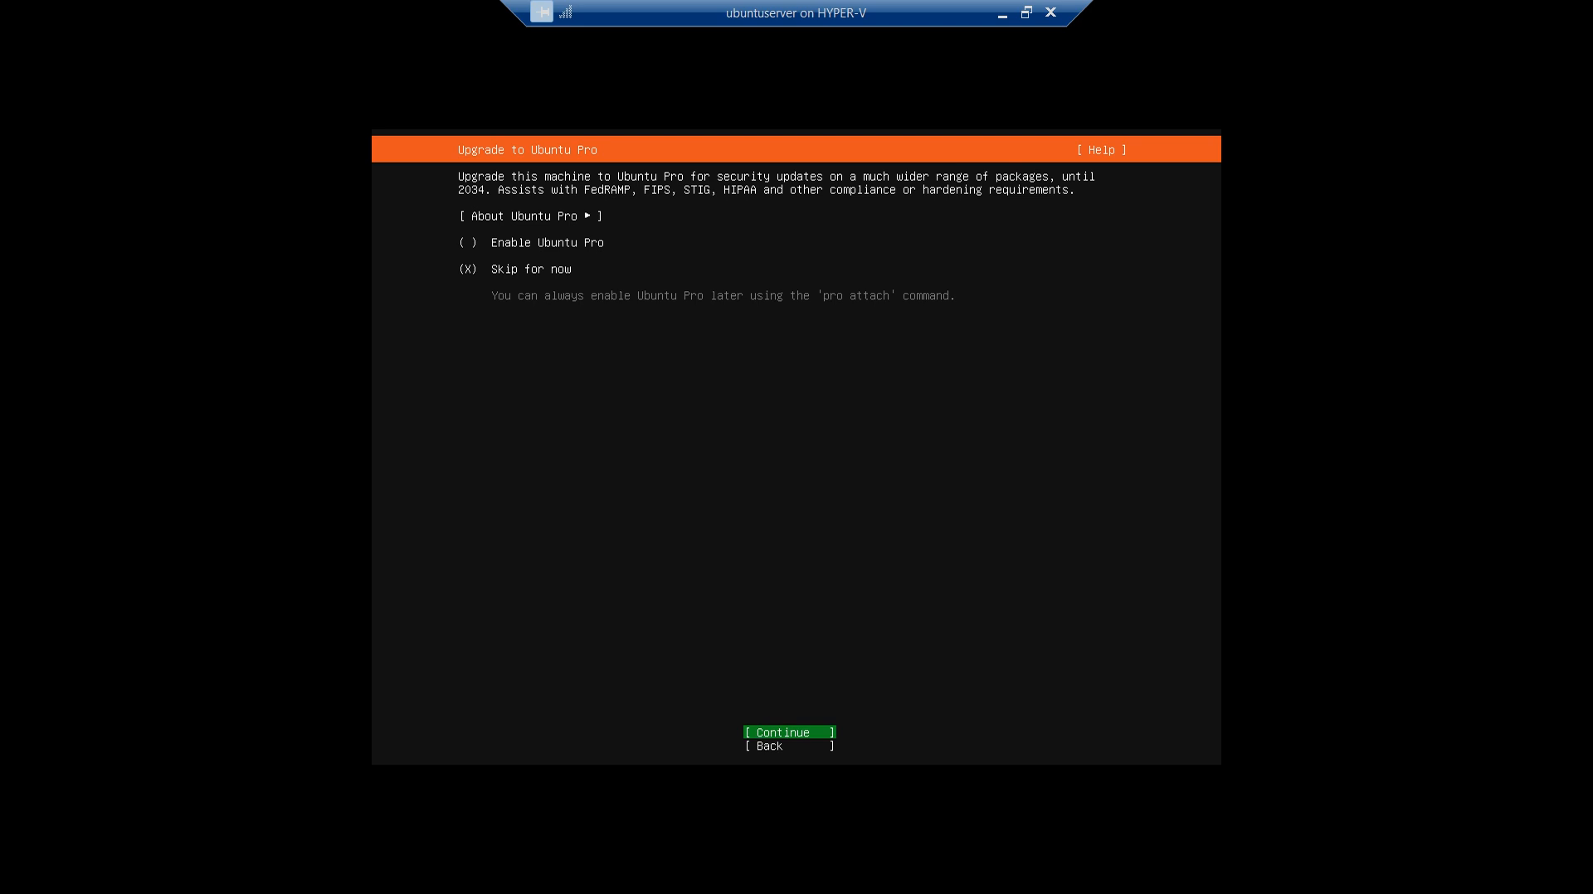
Skip Ubuntu Pro, OpenSSH and extra snaps to start the installation.
key("Return")
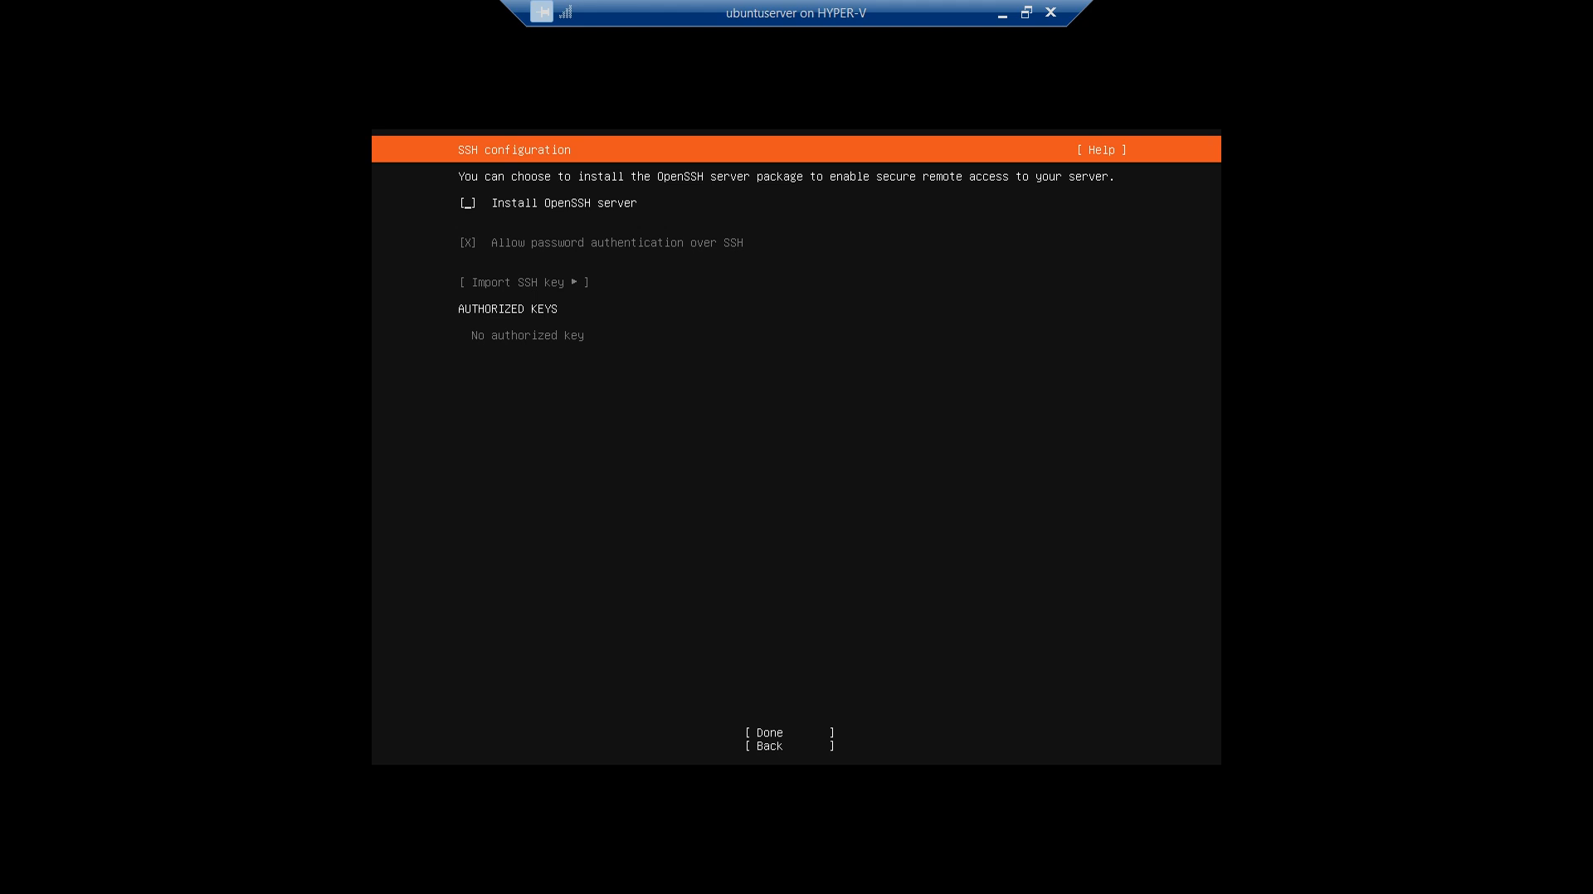
key("Down")
key("Return")
key("Tab")
key("Return")
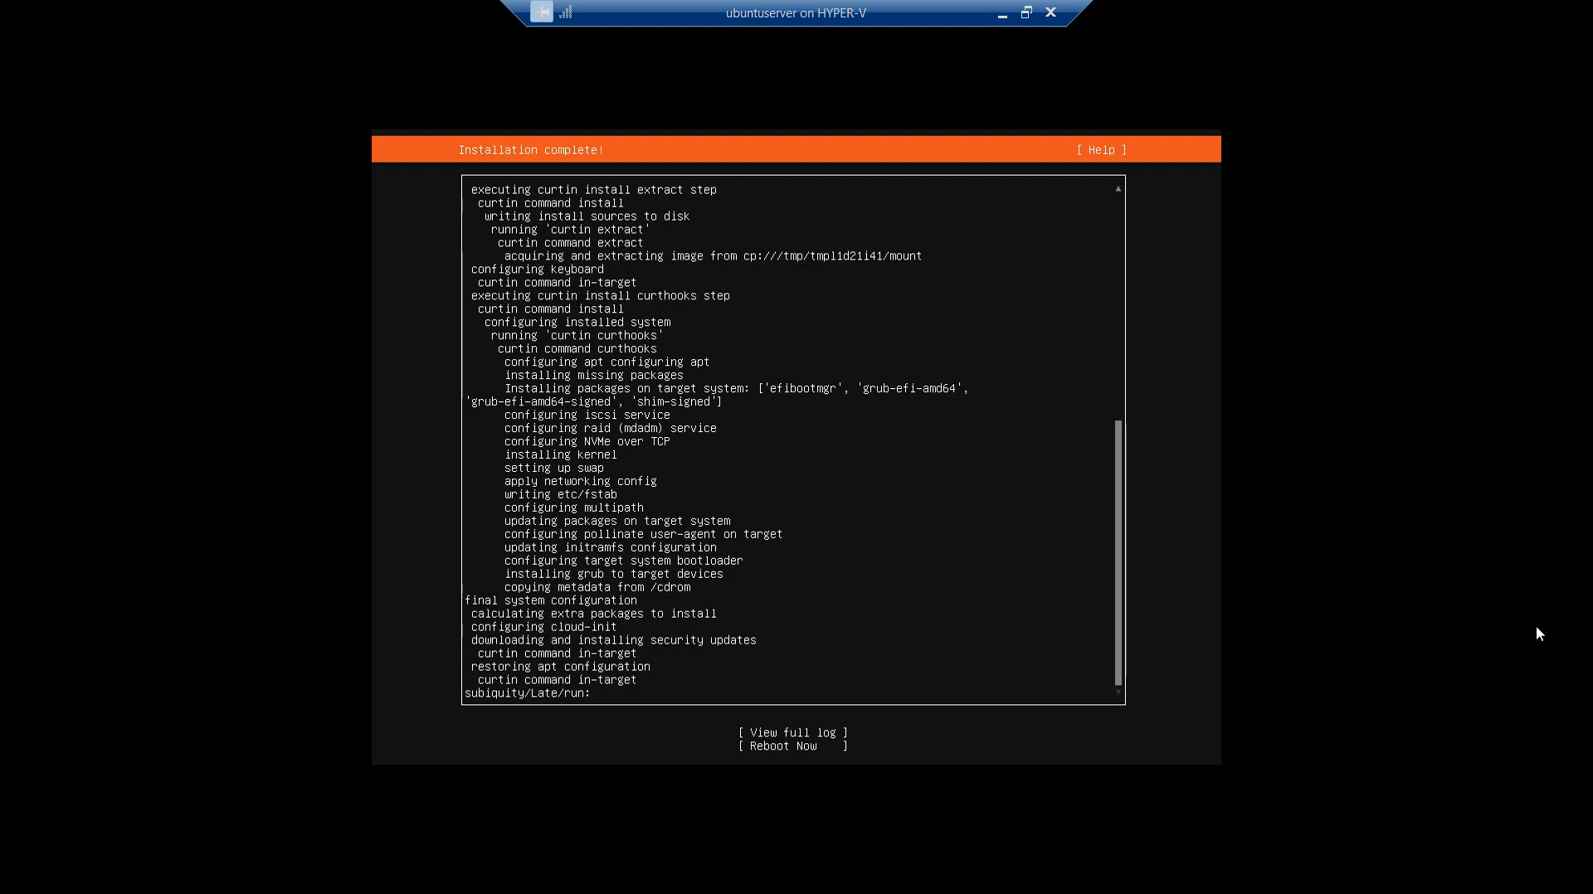
After the install finishes, choose Reboot Now.
key("Tab")
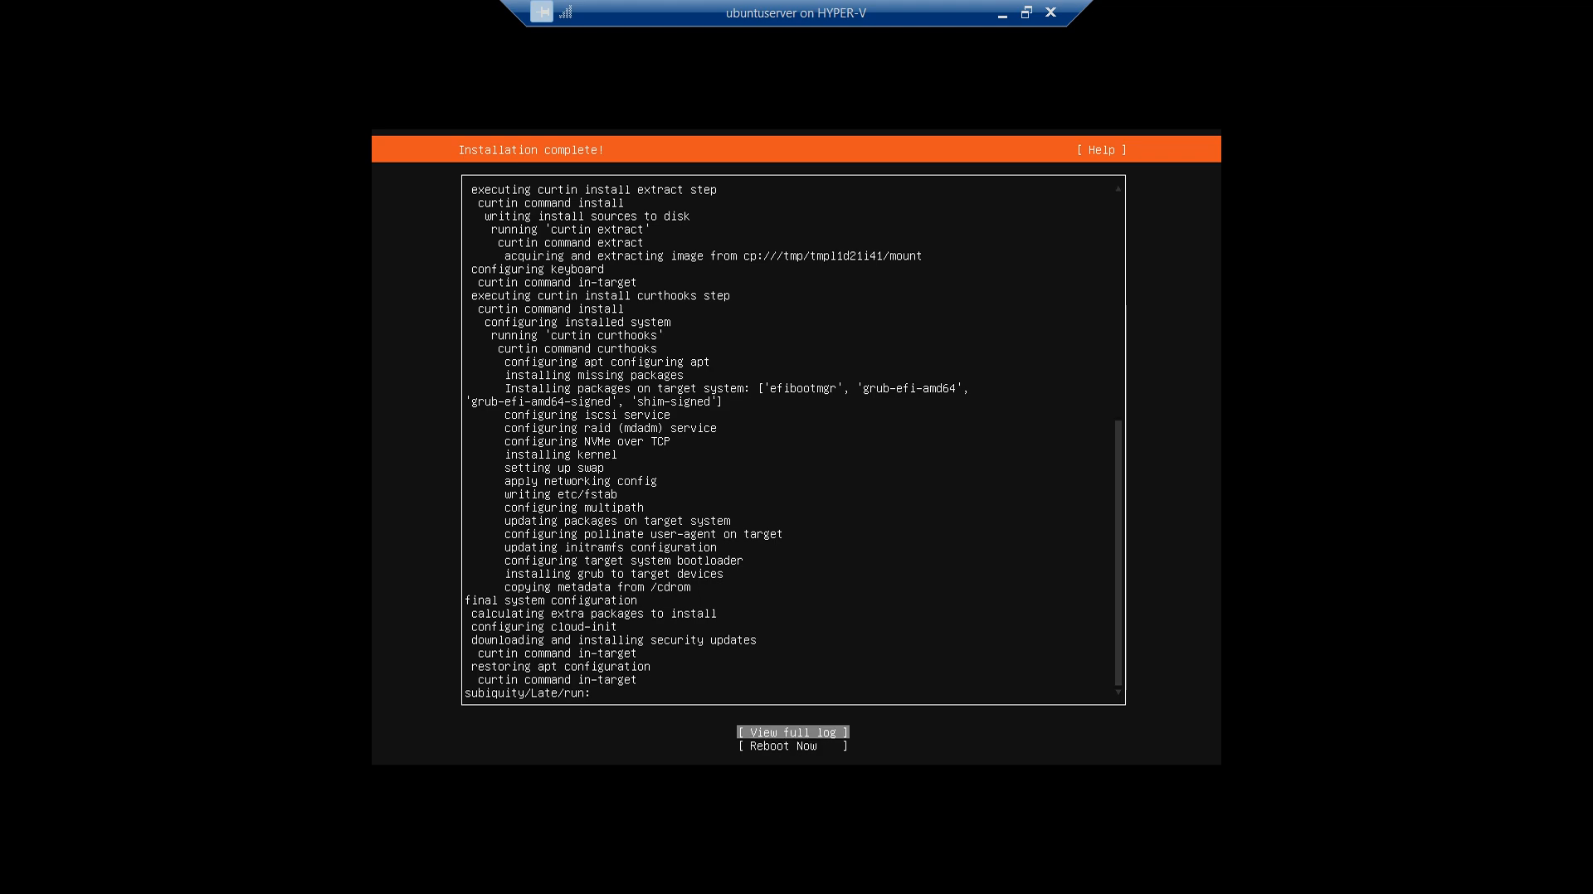
key("Down")
key("Return")
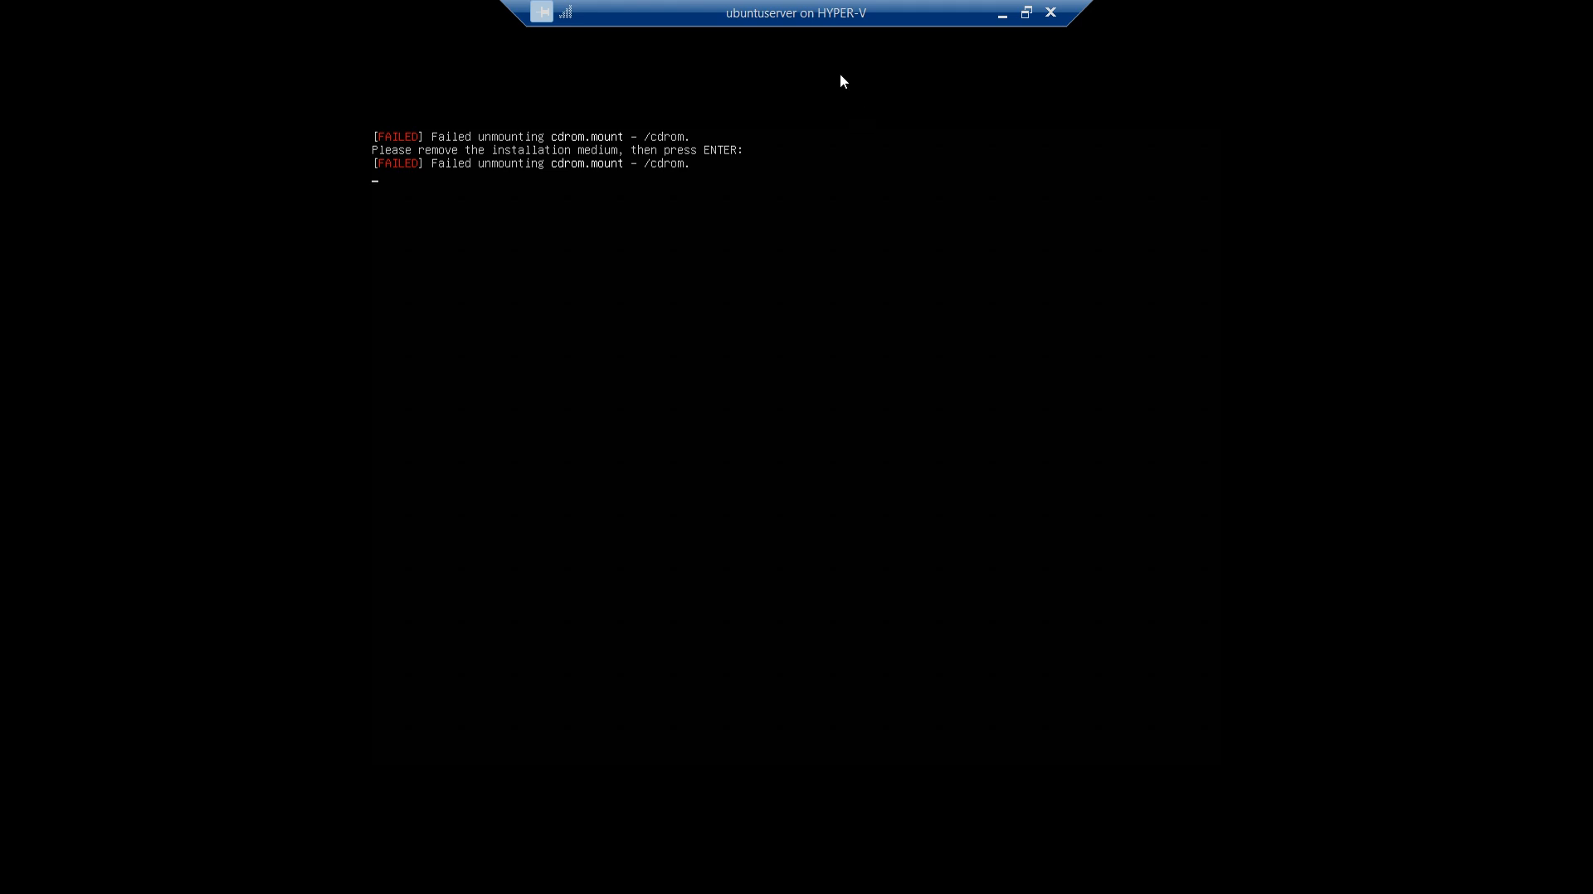
Leave full screen and check the VM's Media menu for the DVD drive state.
left_click(1026, 12)
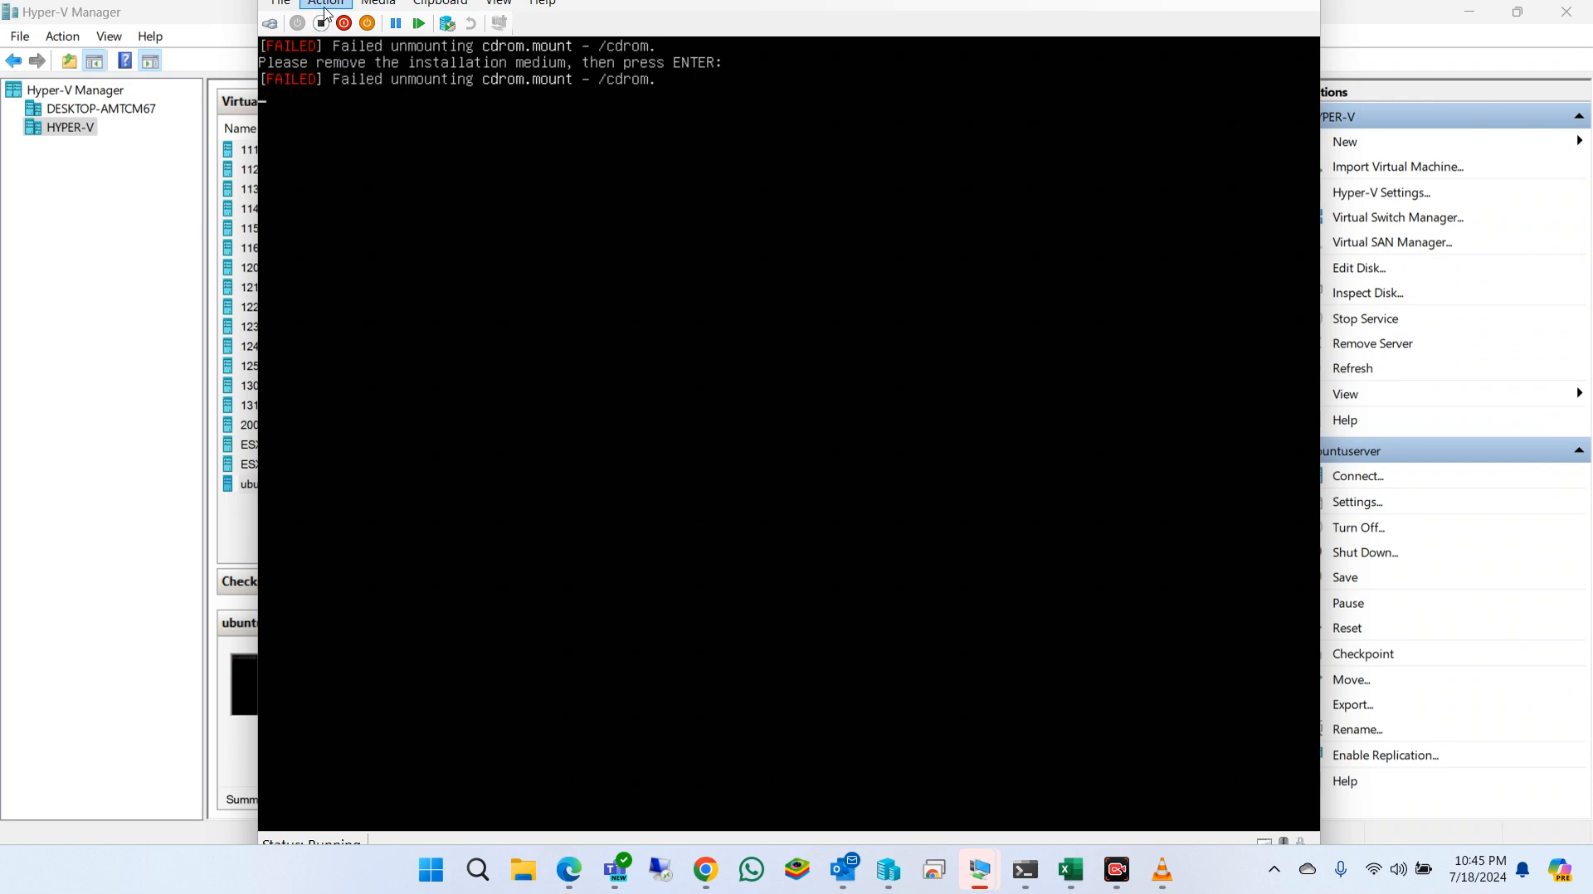
left_click(374, 5)
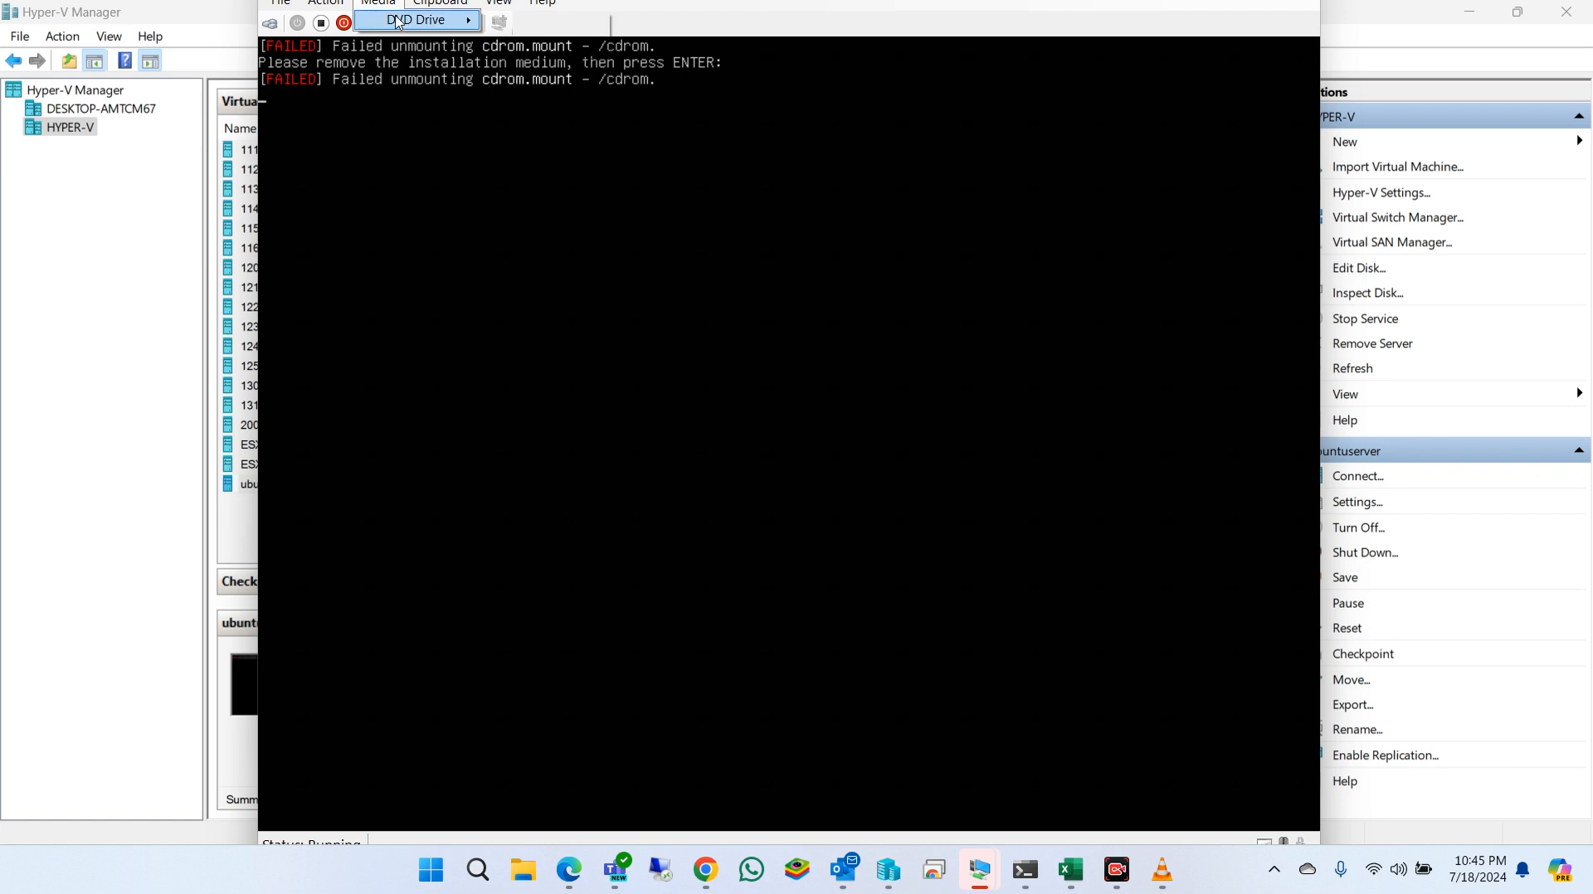
mouse_move(400, 24)
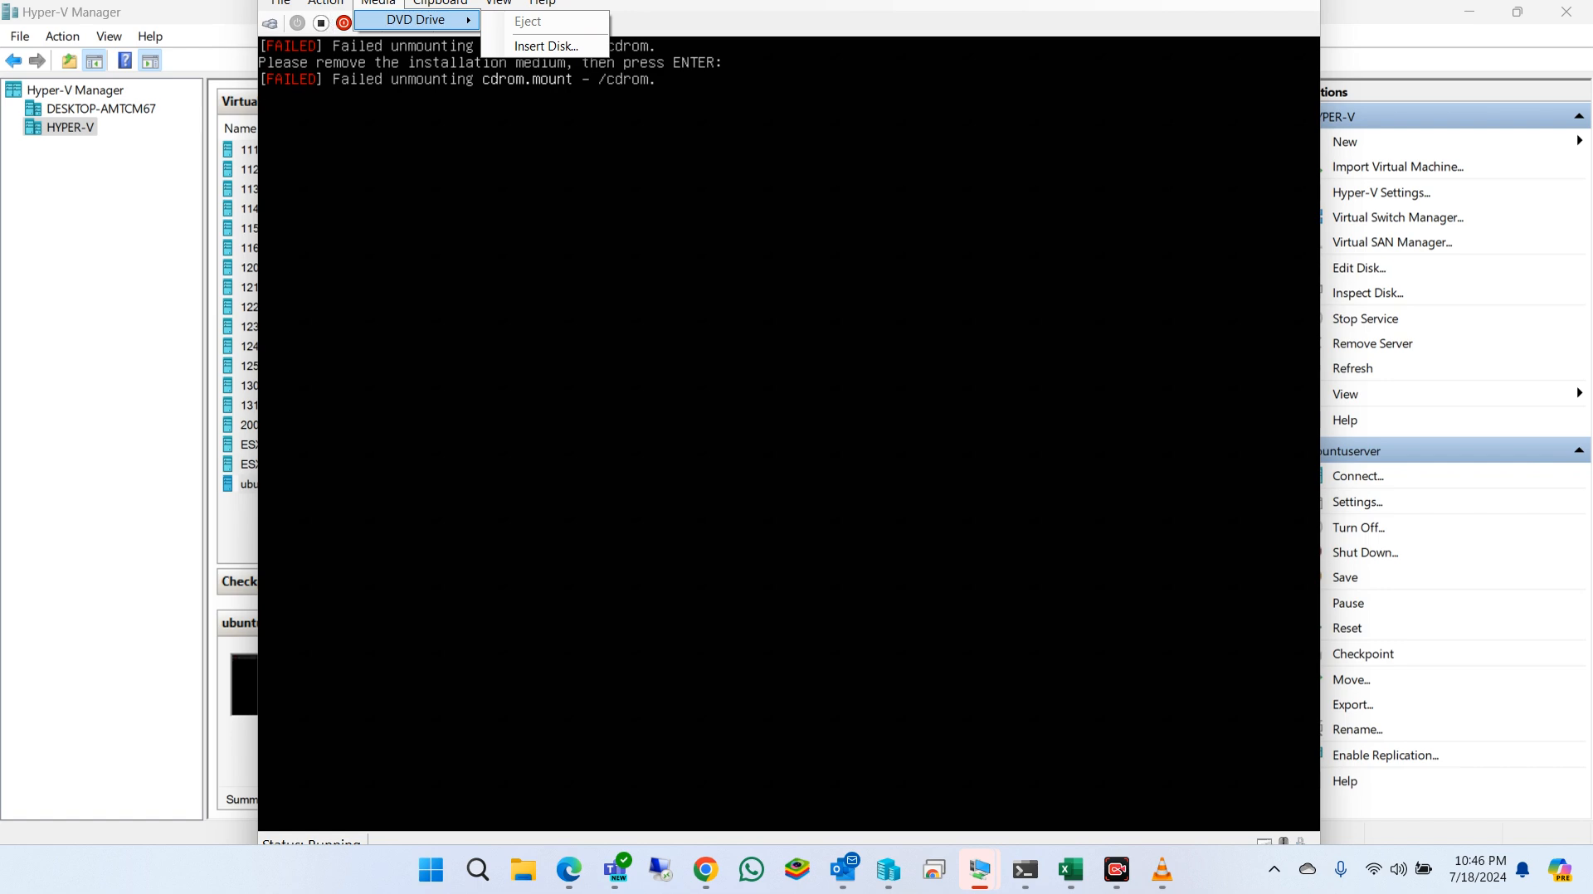
left_click(337, 5)
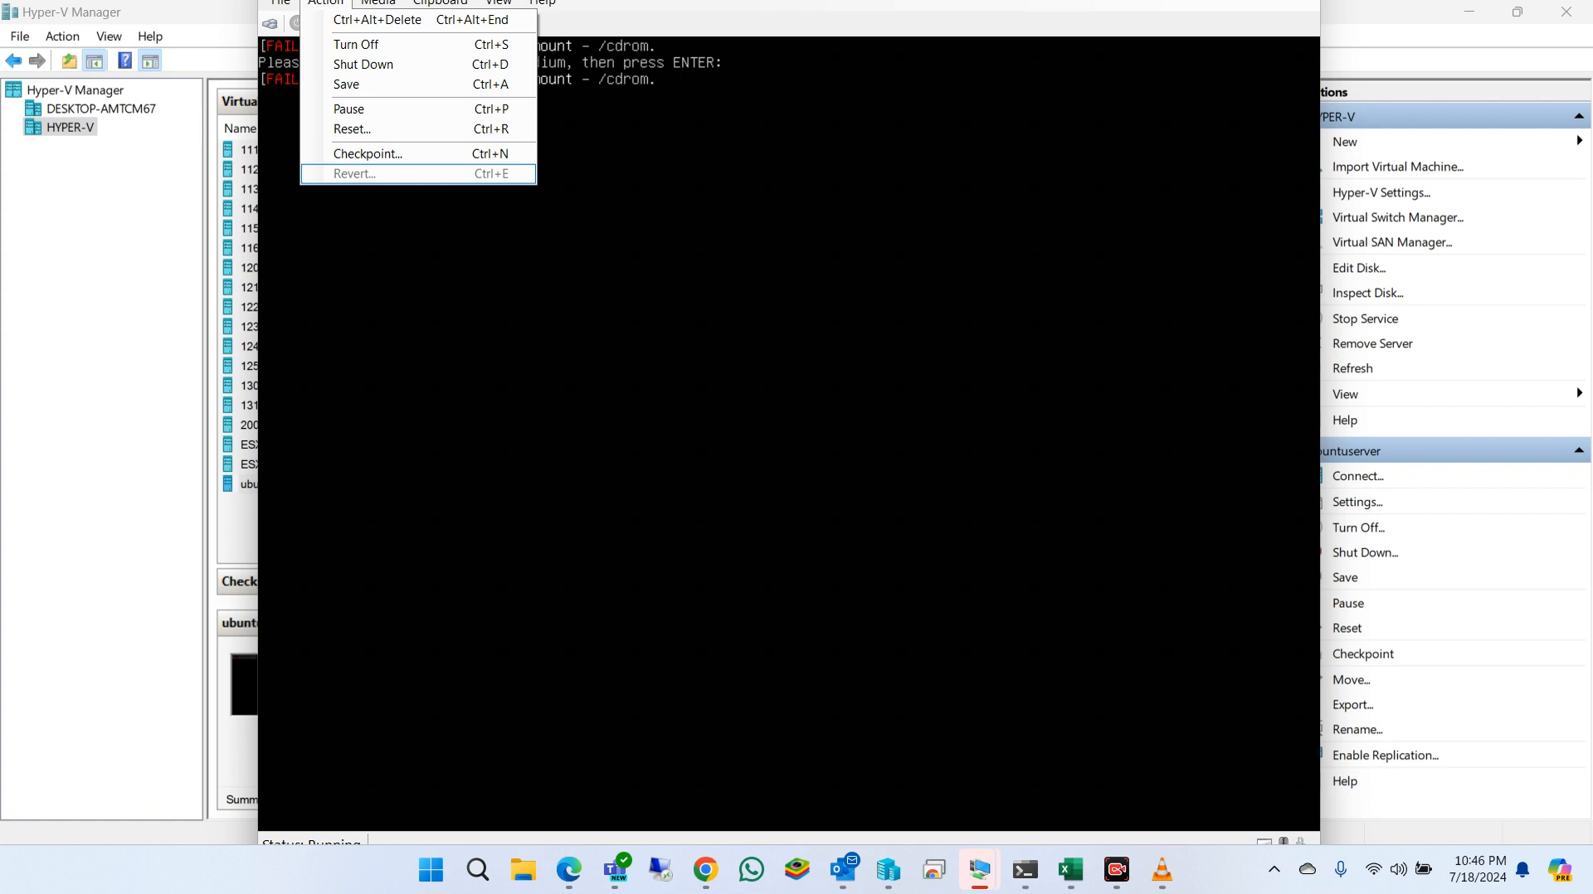
key("Escape")
left_click(325, 3)
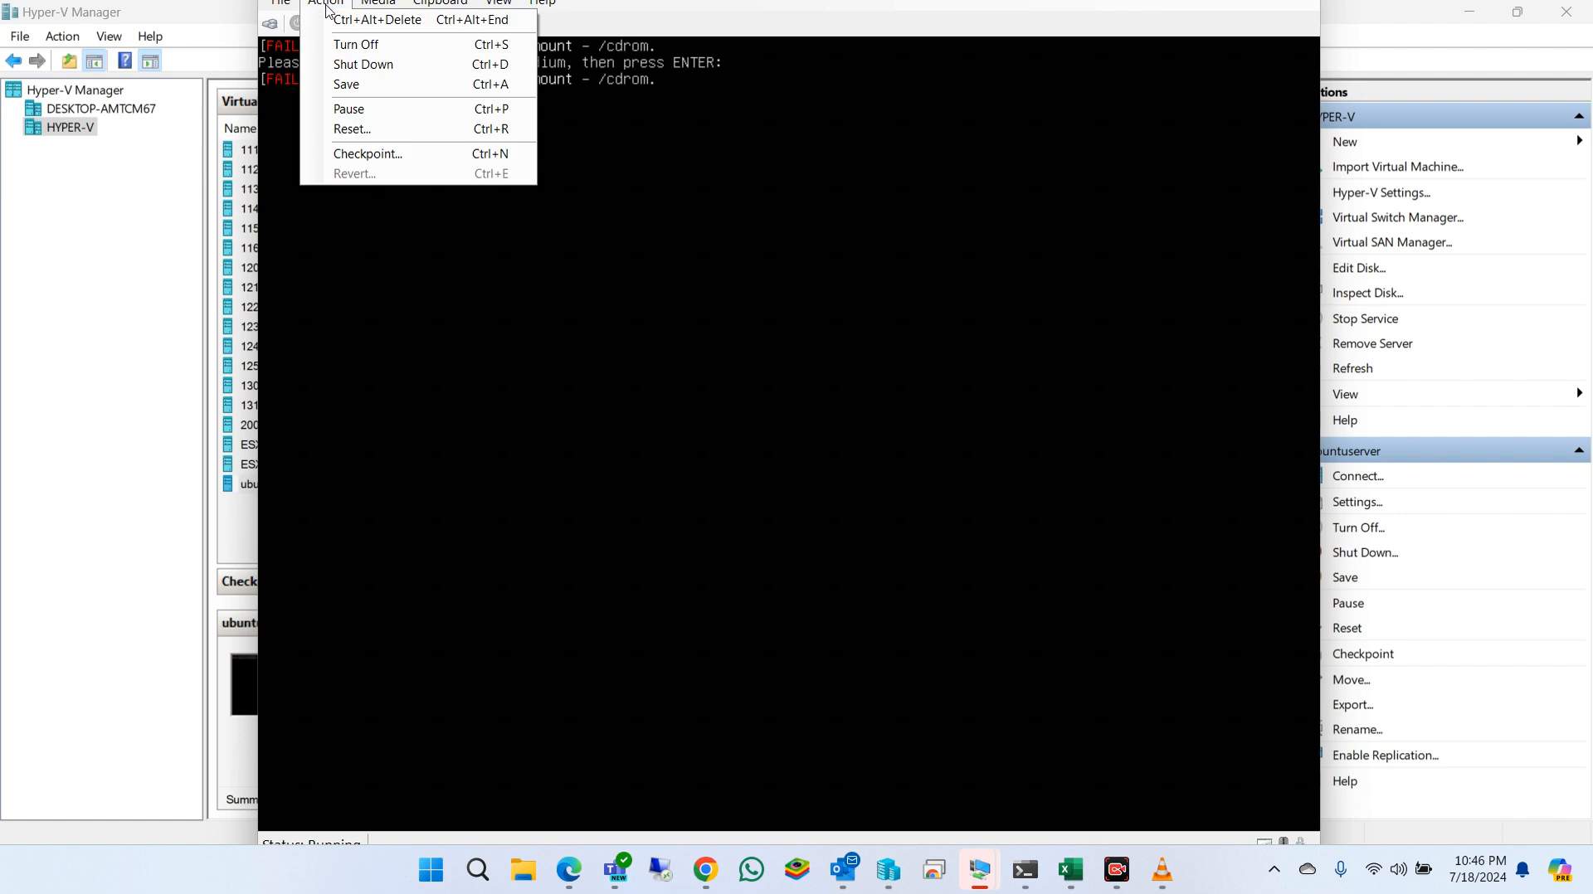
left_click(364, 8)
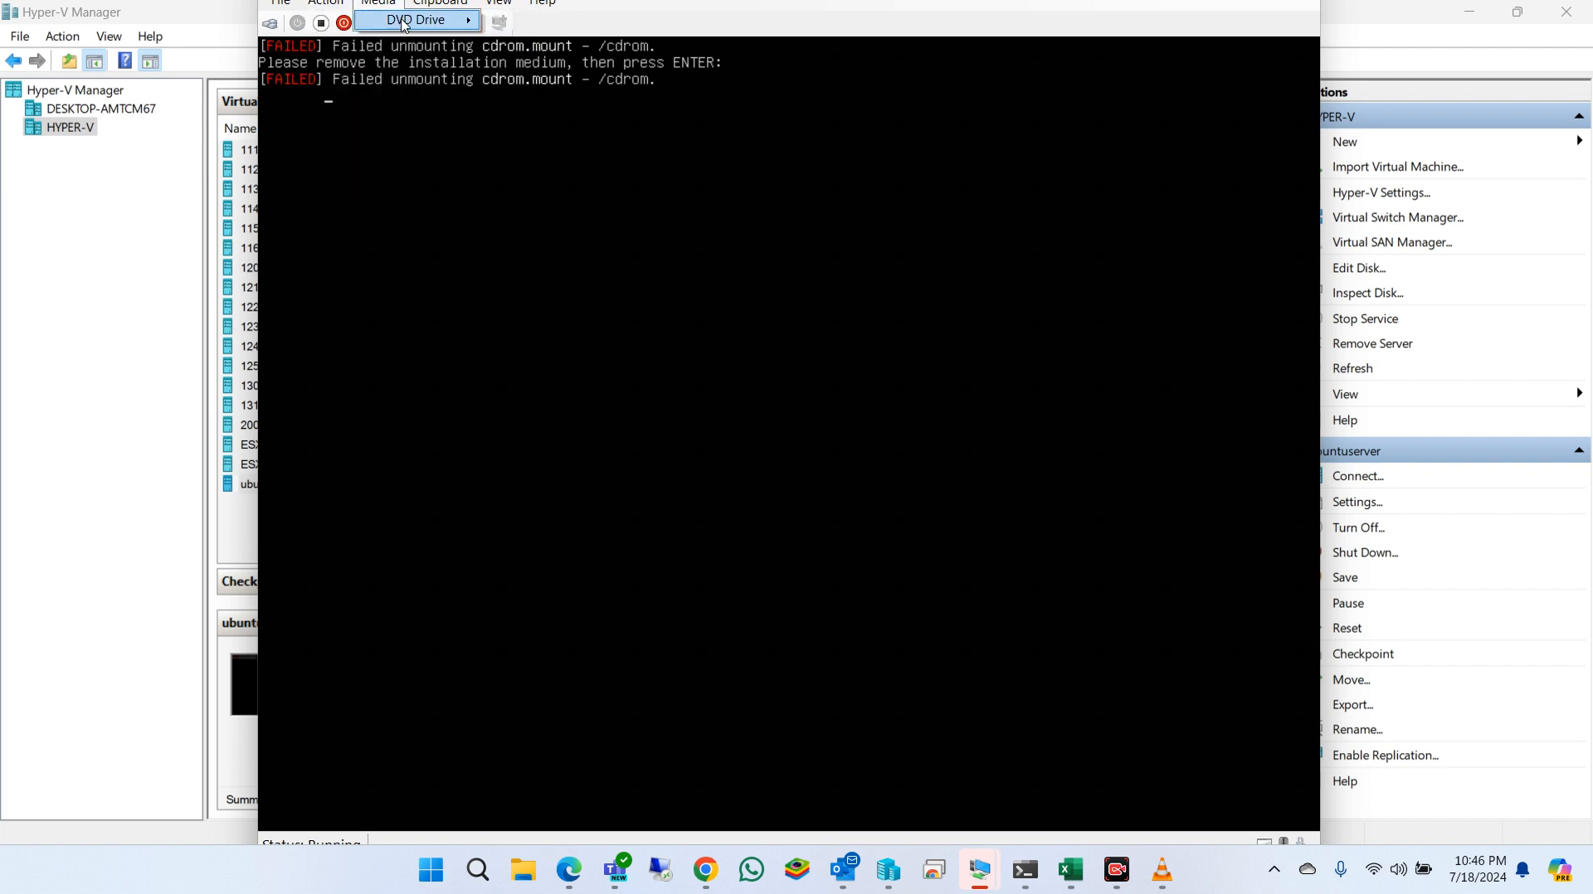
mouse_move(464, 20)
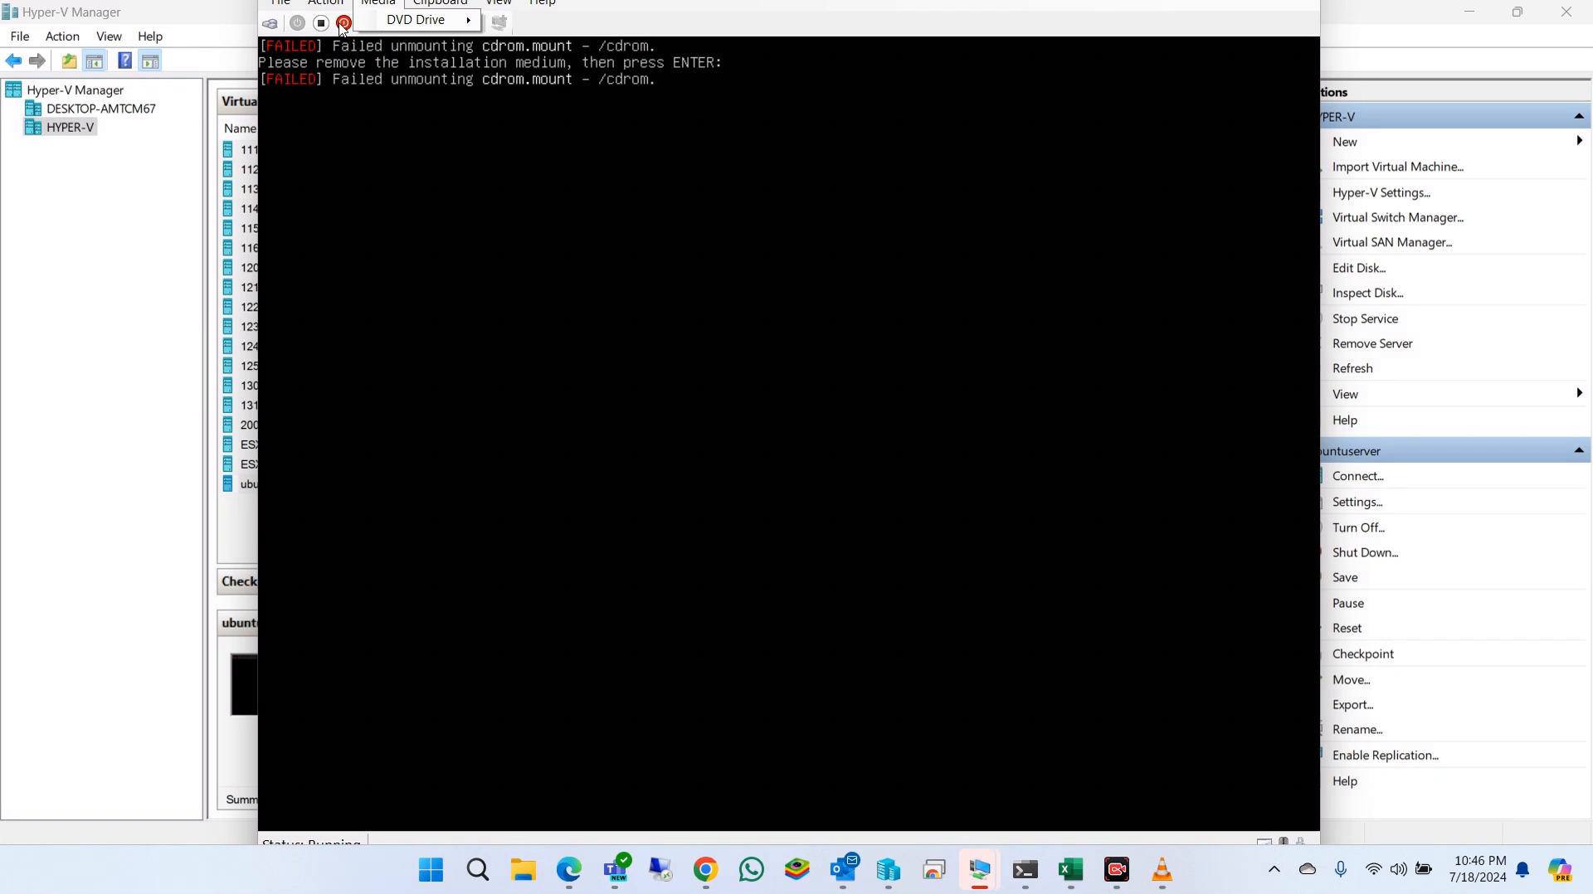
Shut down the VM and answer the press-ENTER prompt so Ubuntu boots from disk.
left_click(343, 23)
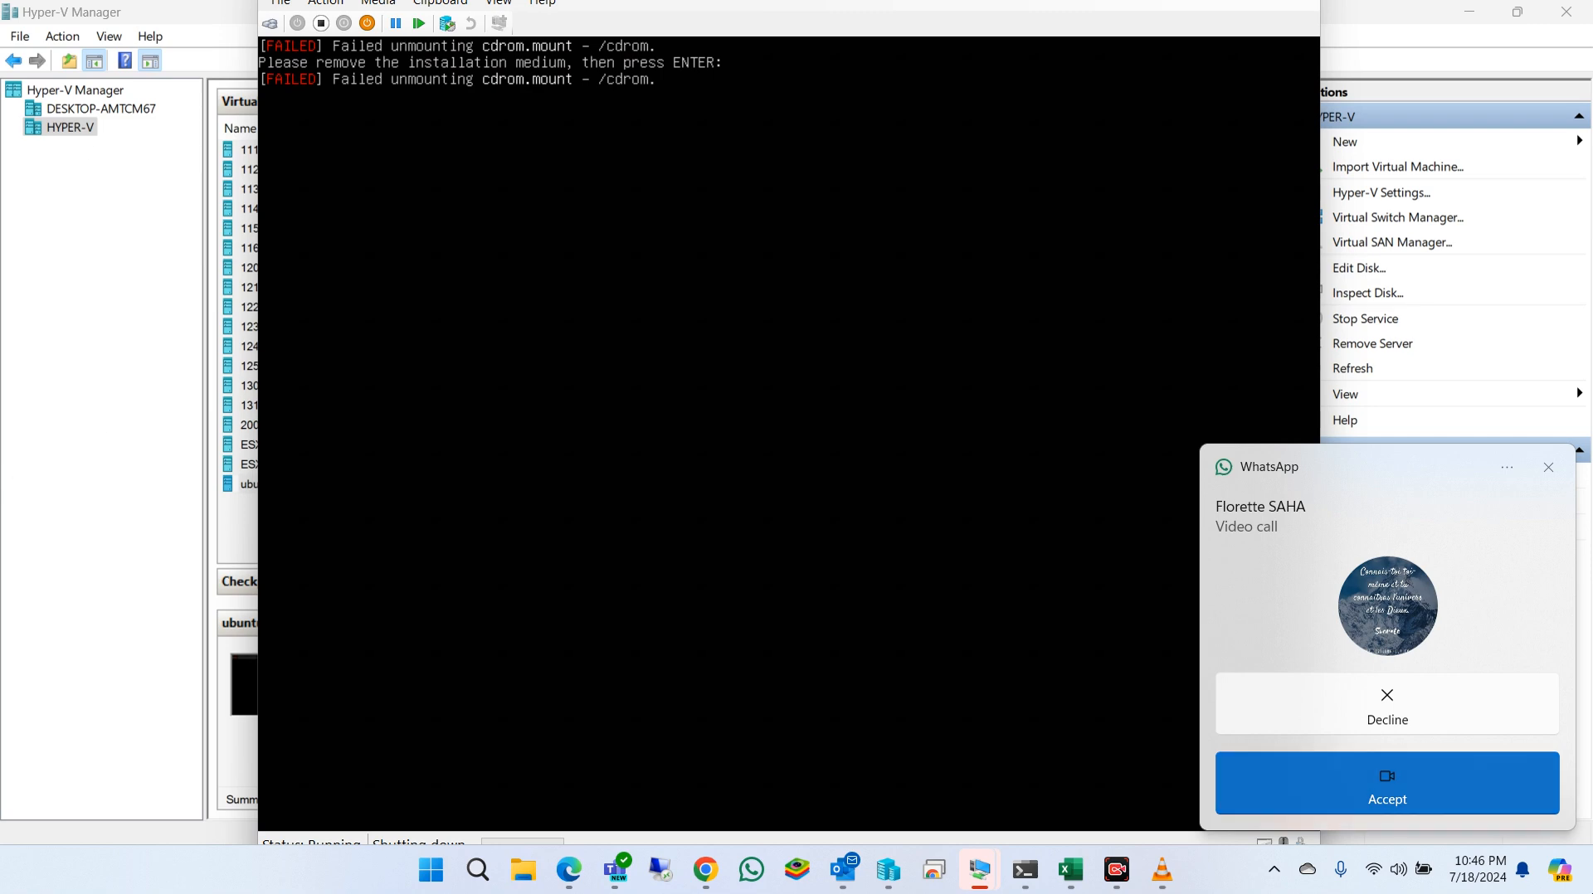
left_click(1546, 471)
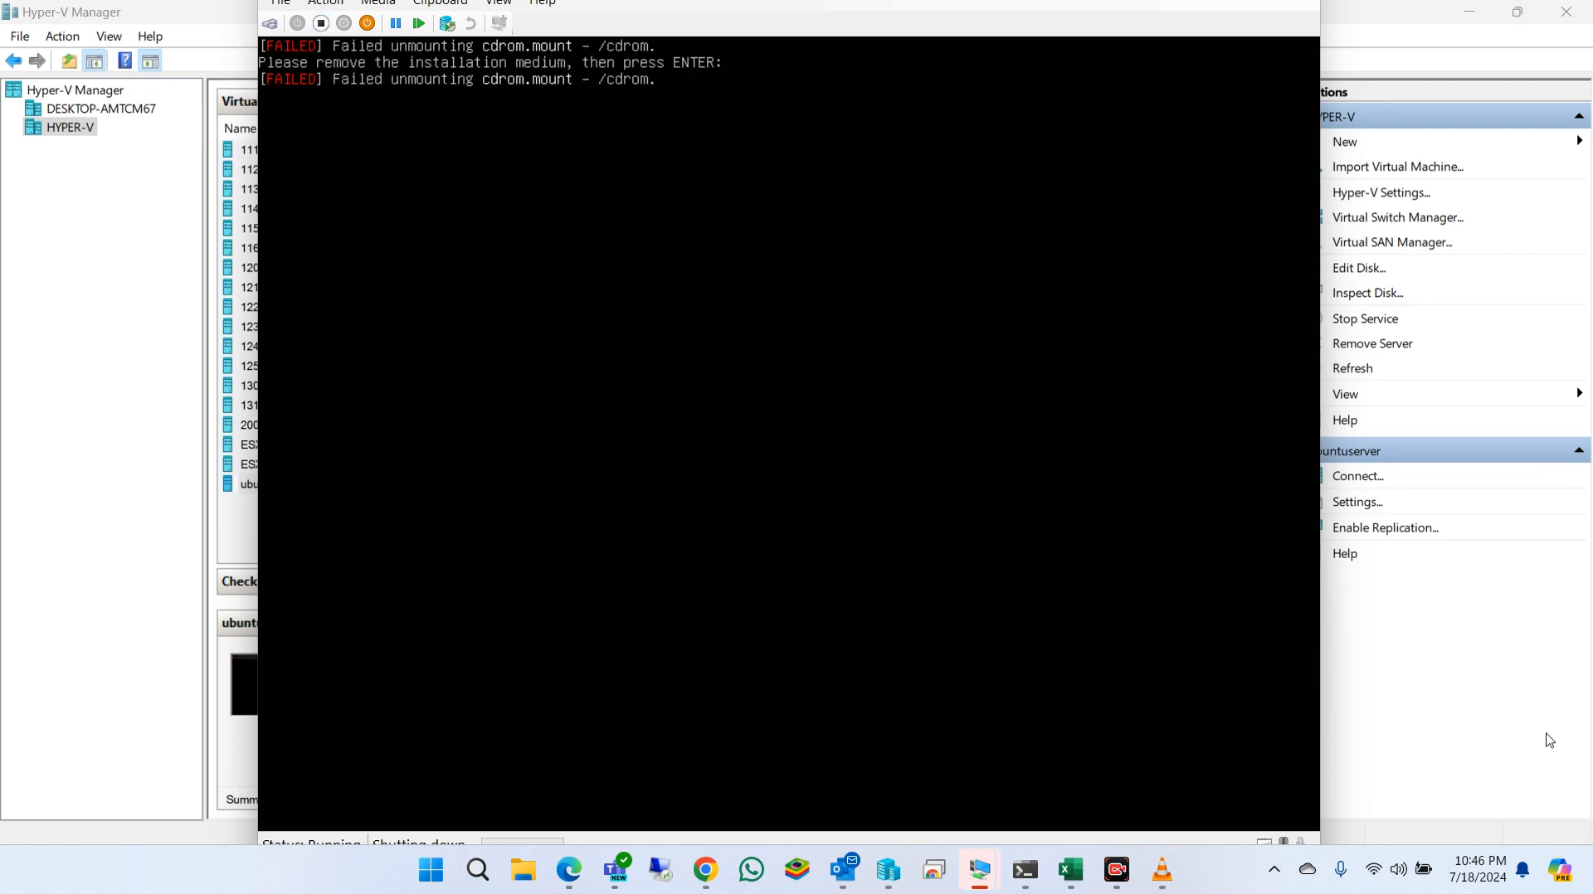
key("Return")
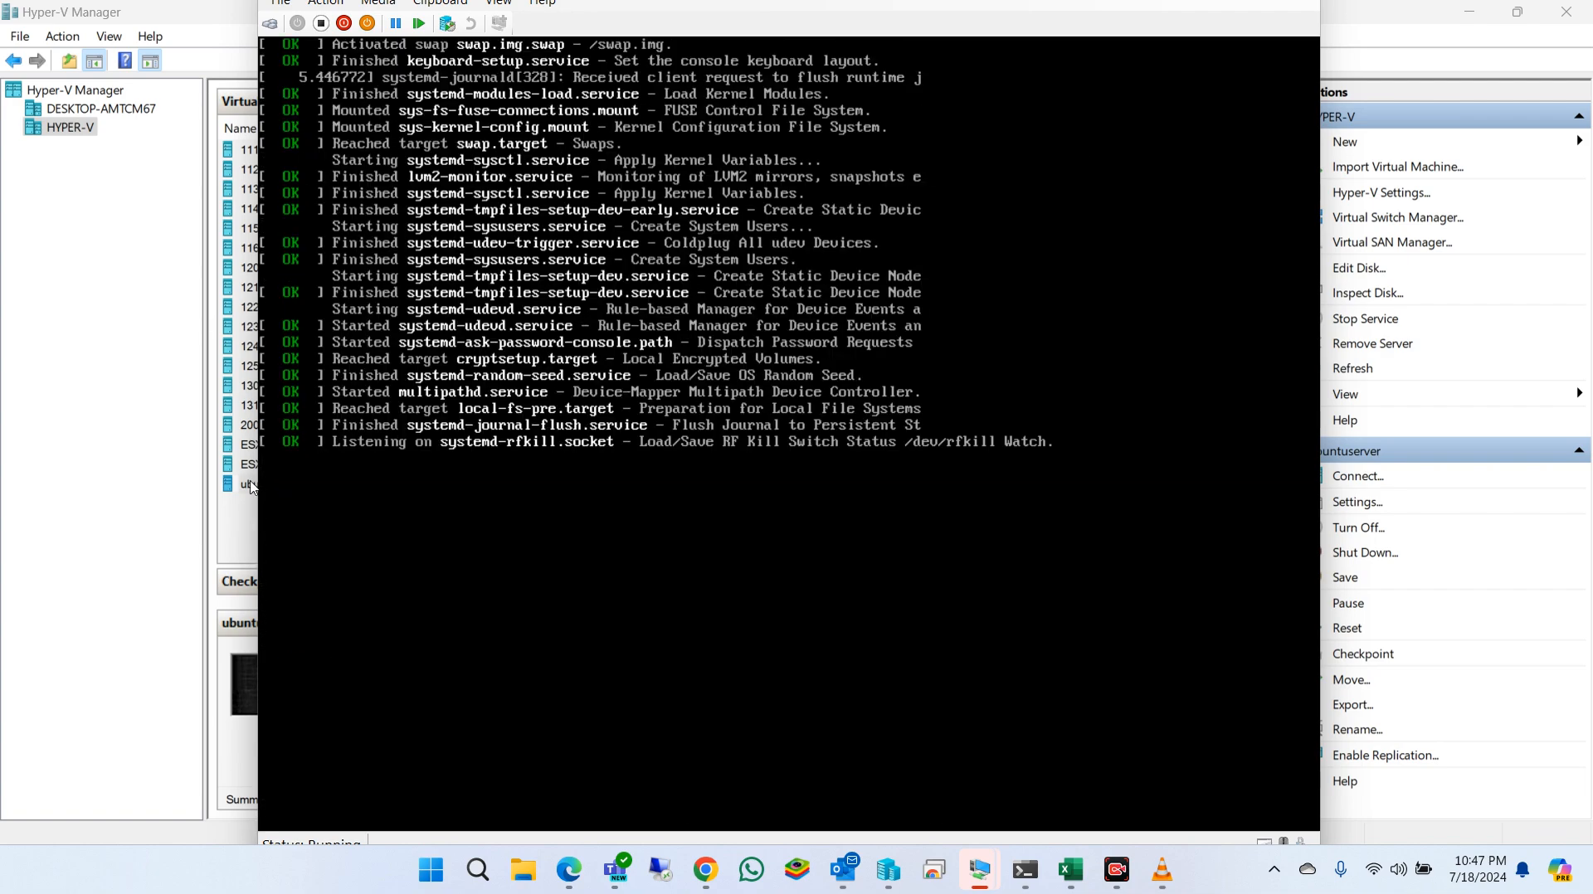
Confirm ubuntuserver's DVD Drive shows Media: None in Settings, then return to its console.
left_click(239, 491)
right_click(240, 485)
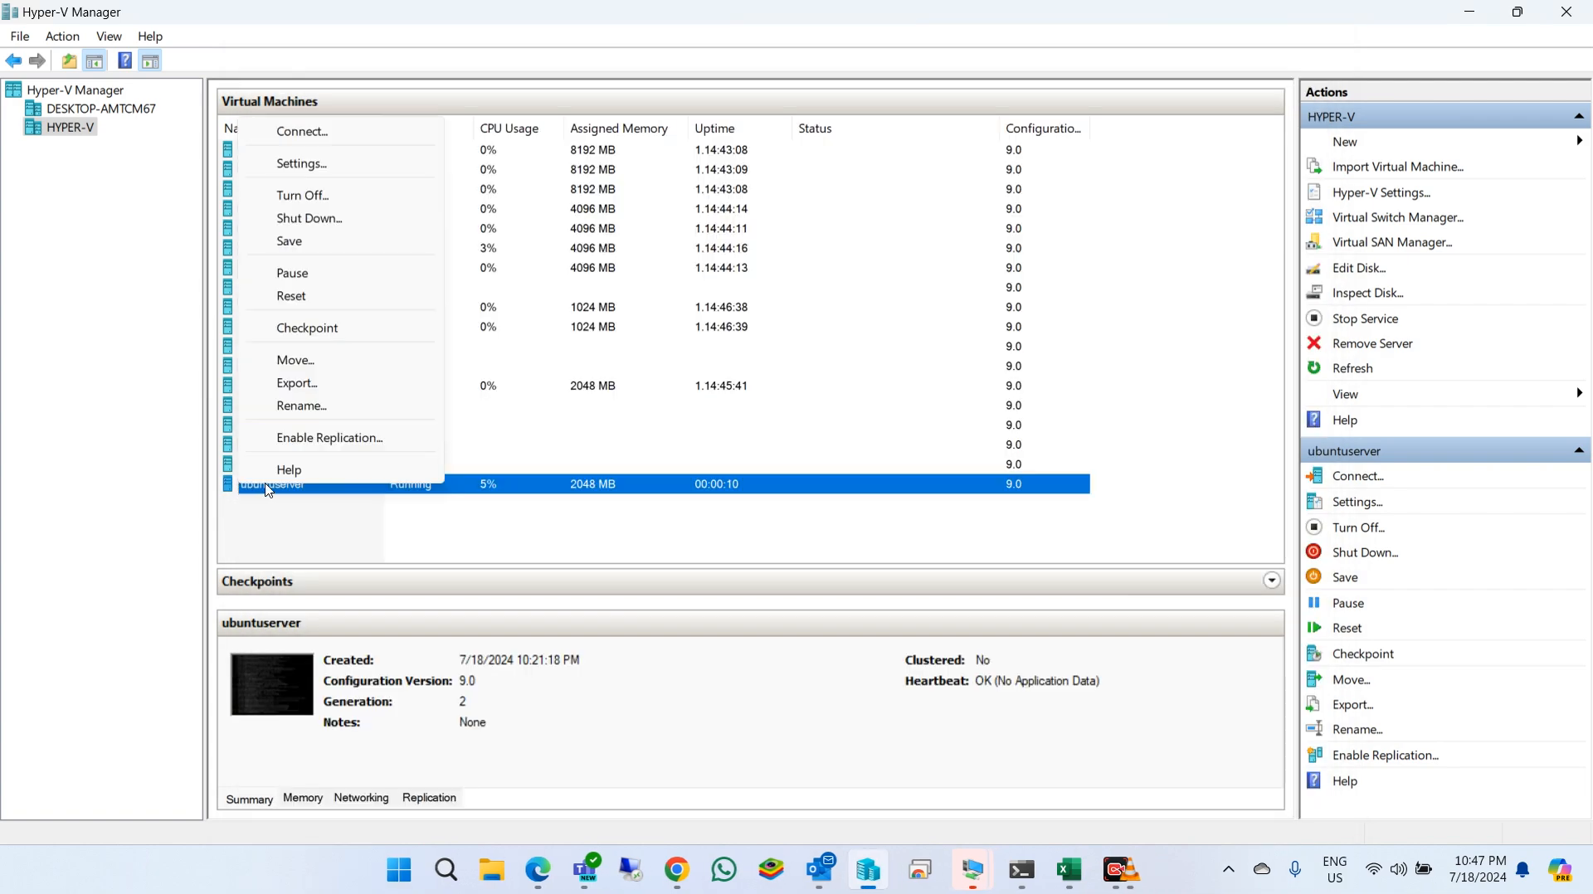
left_click(285, 166)
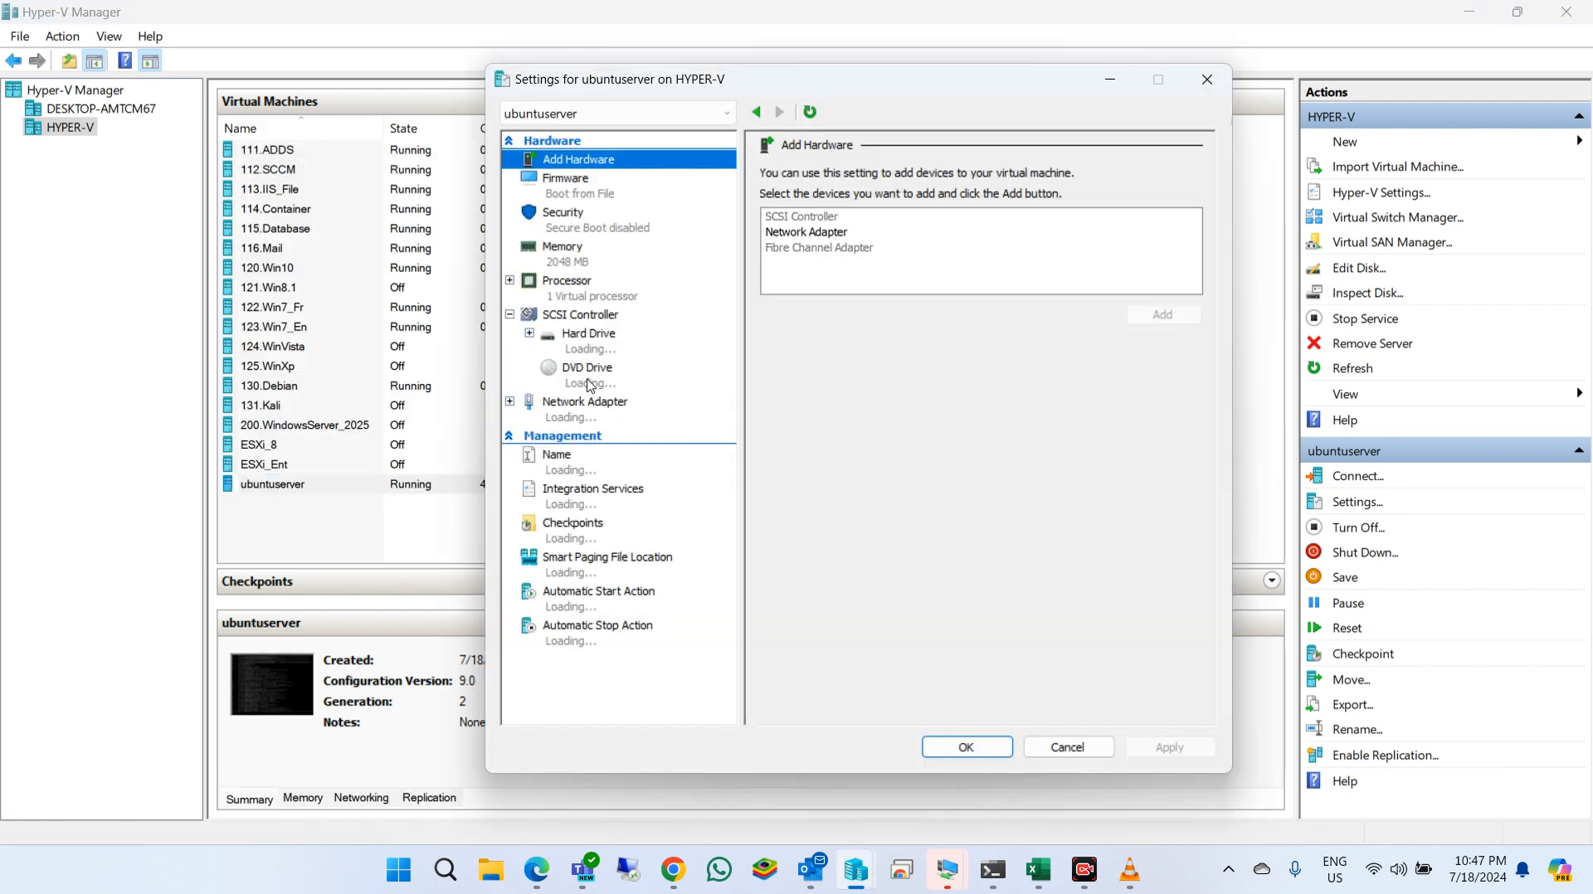
left_click(589, 386)
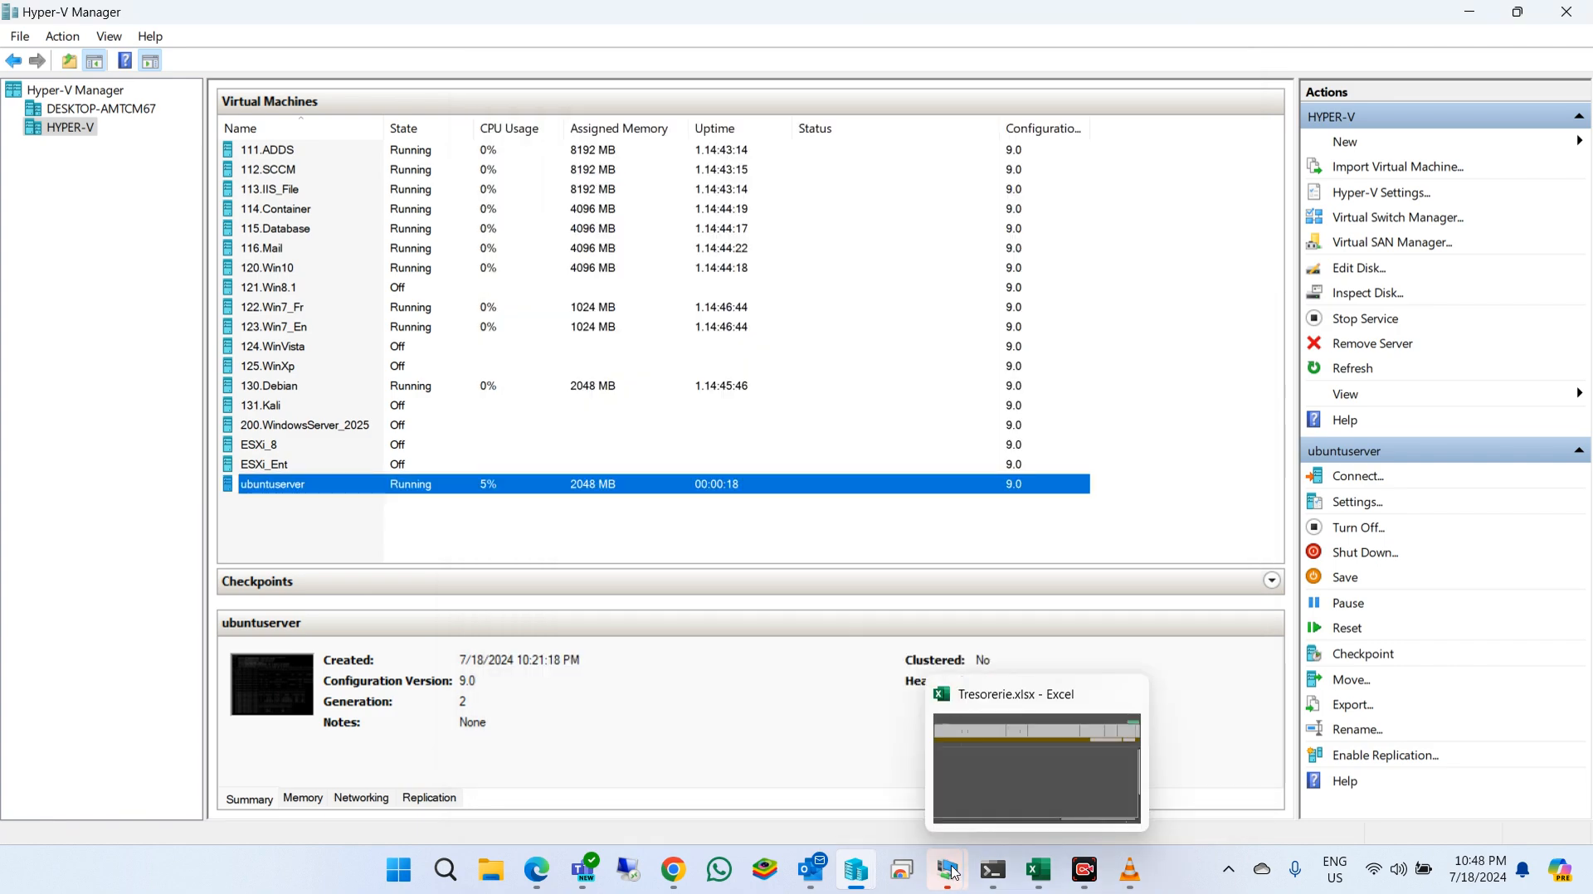
mouse_move(946, 869)
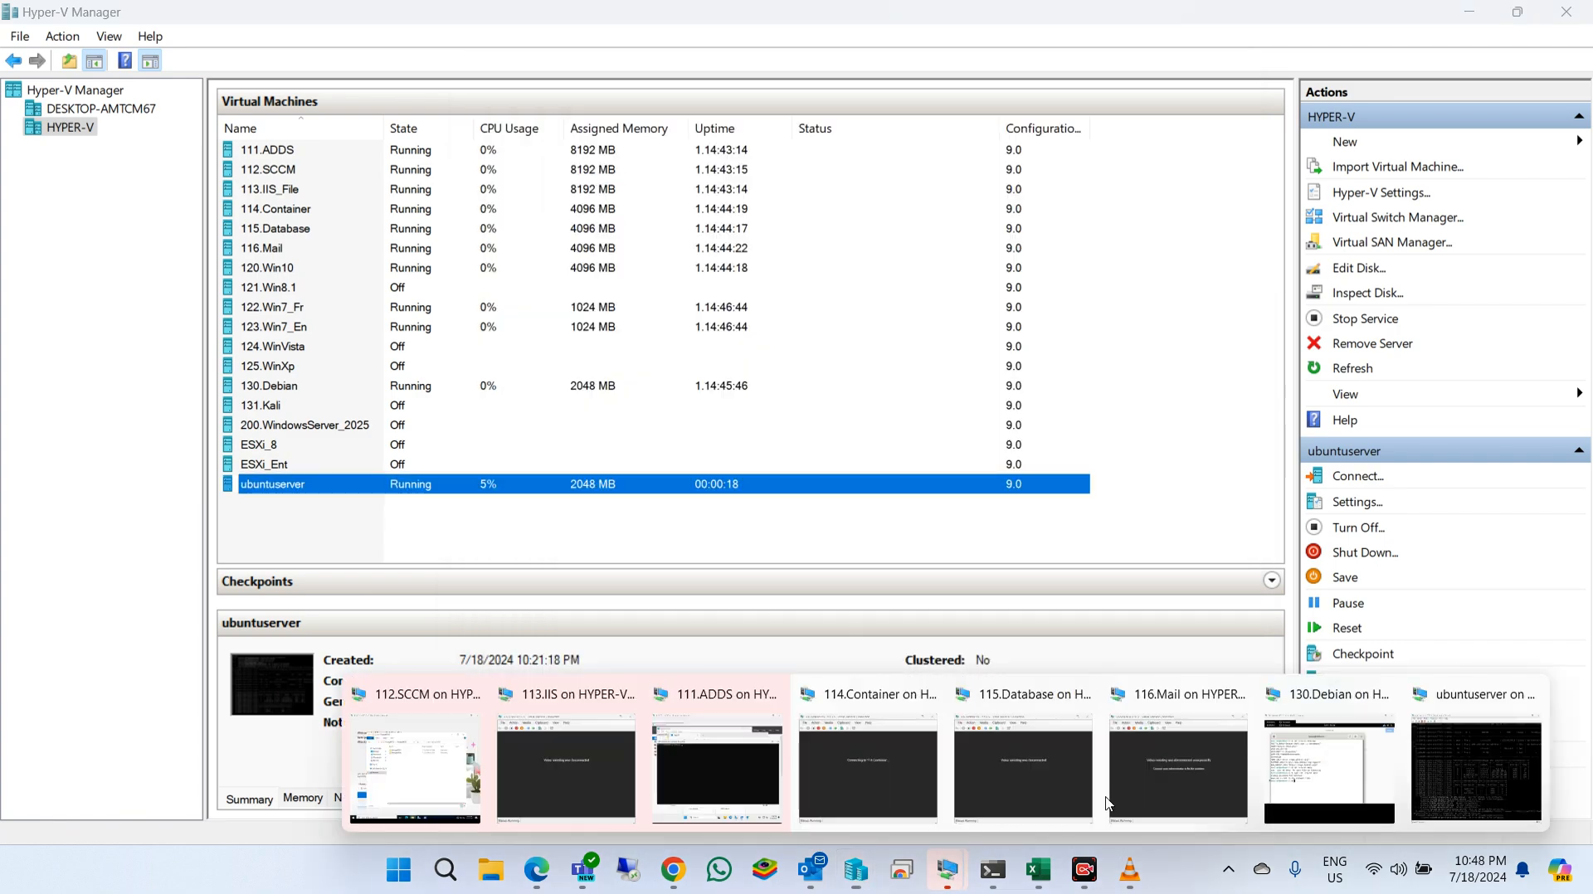
left_click(1411, 767)
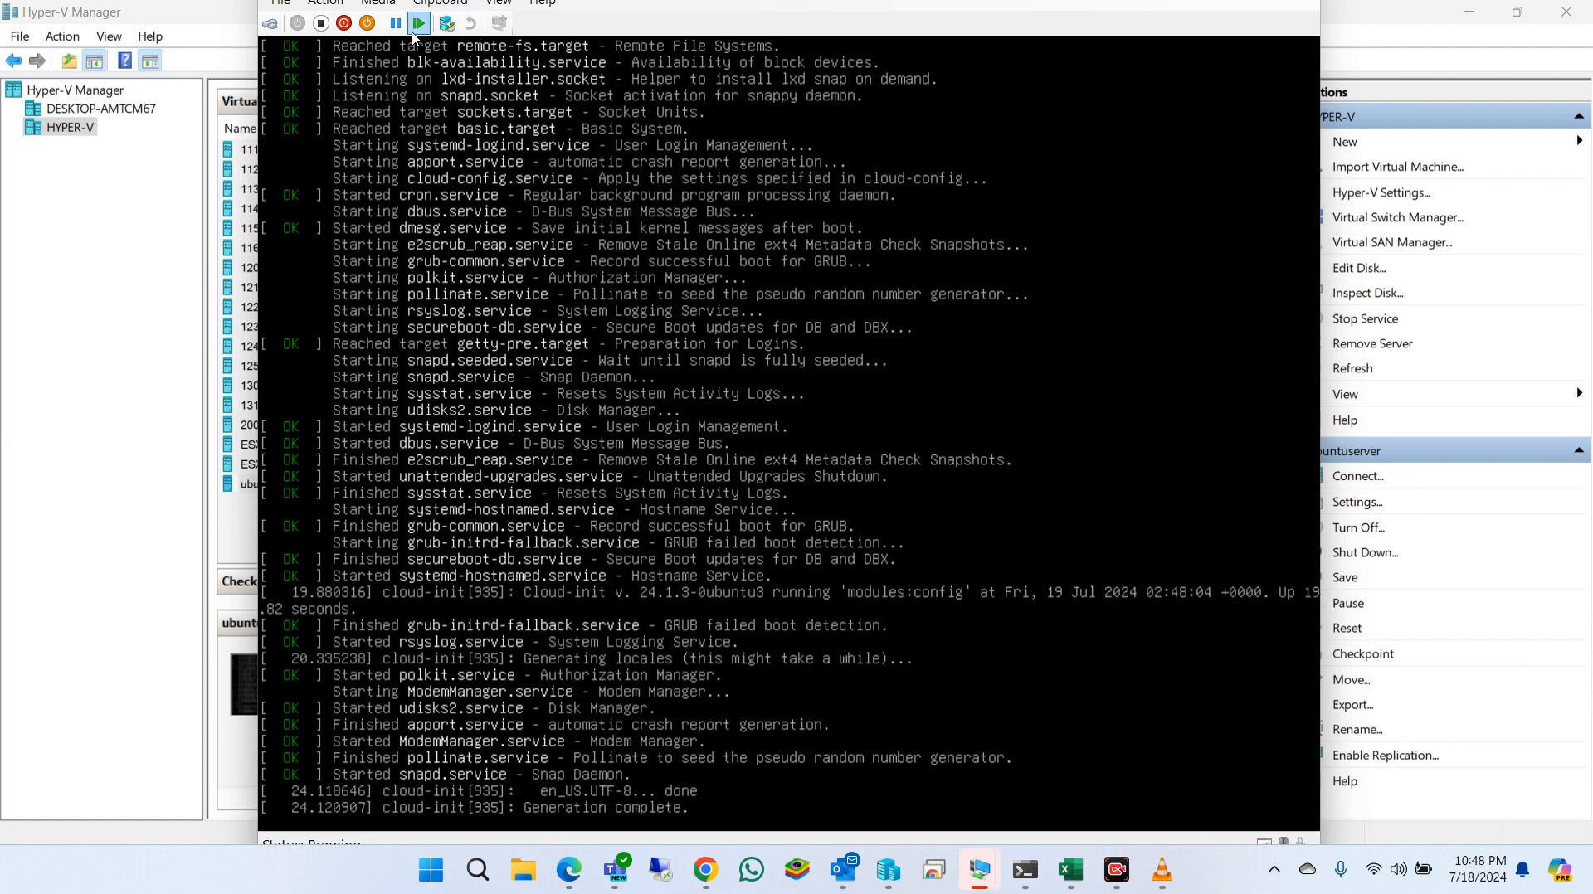
Switch the ubuntuserver console to full screen and bring up a fresh login prompt.
left_click(497, 9)
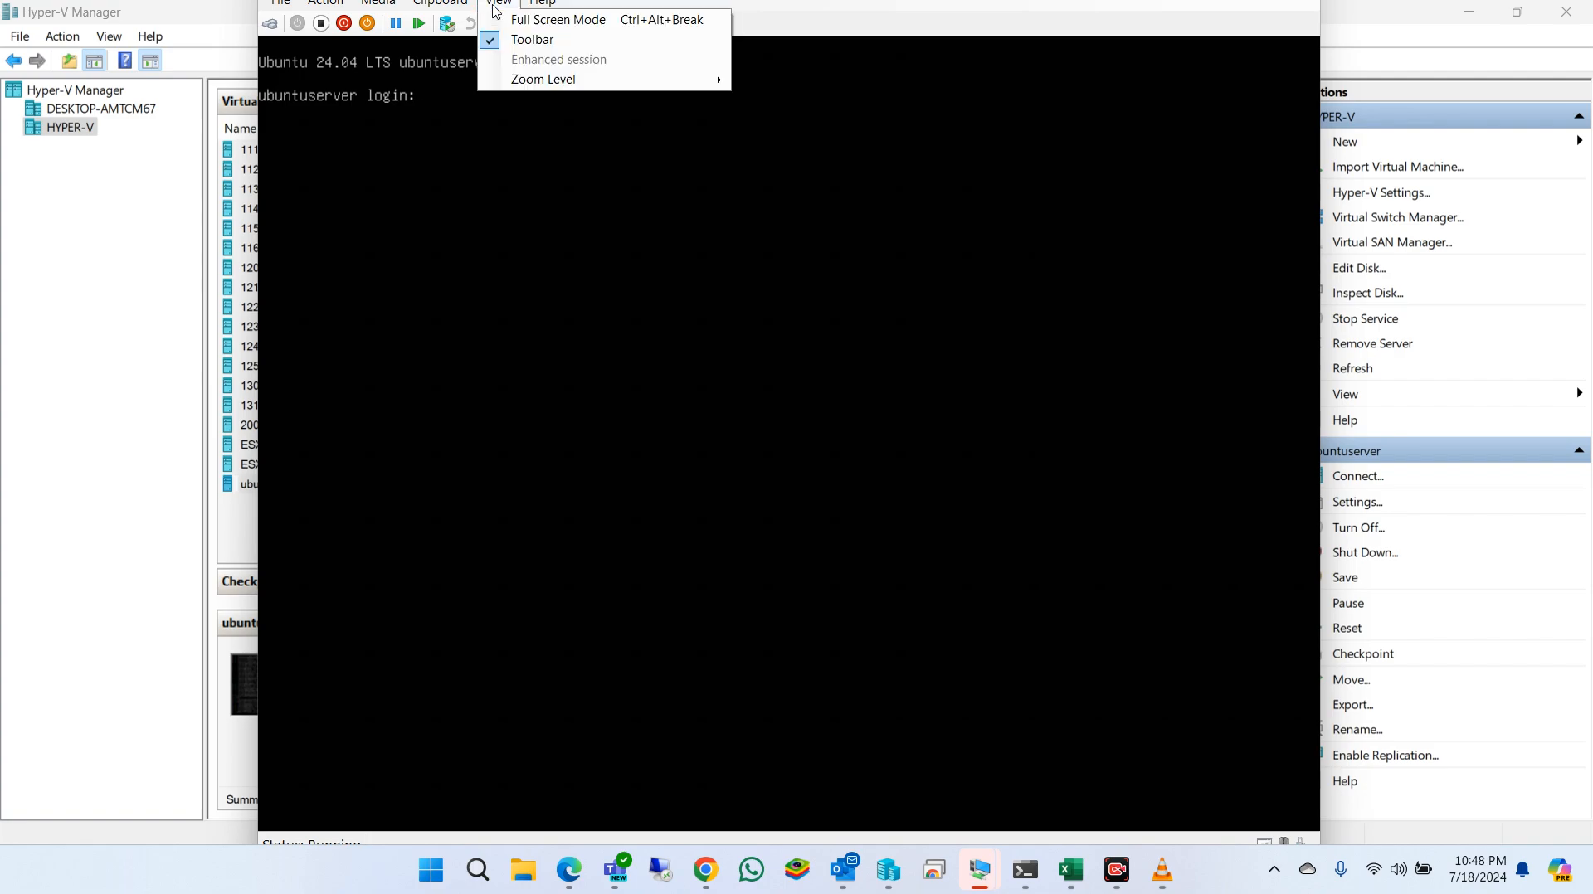
left_click(504, 18)
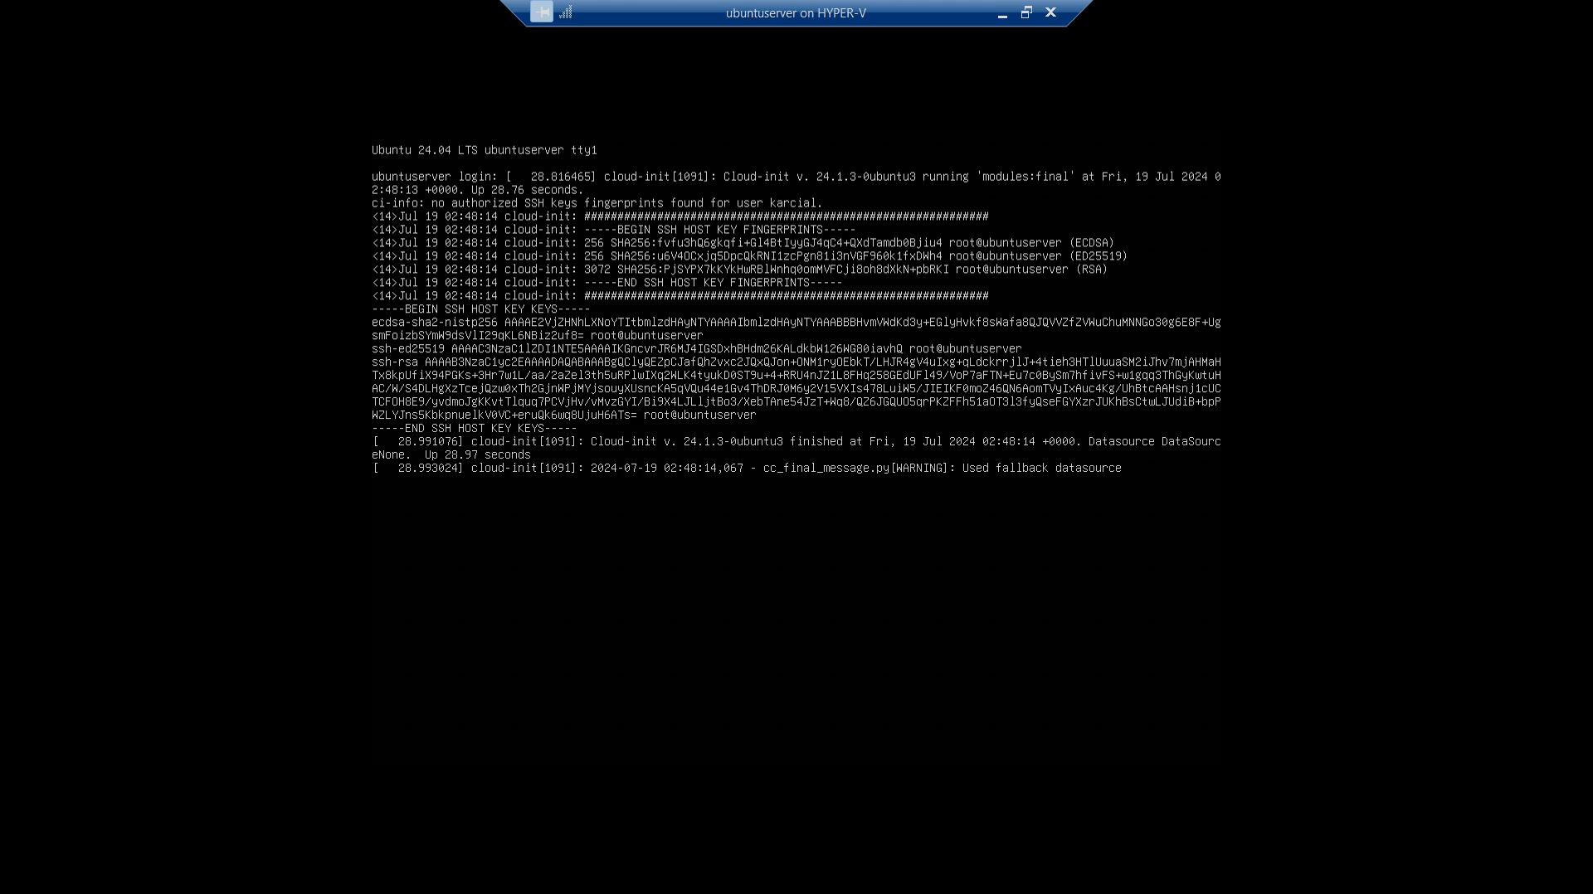
key("Return")
key("Return")
key("Return")
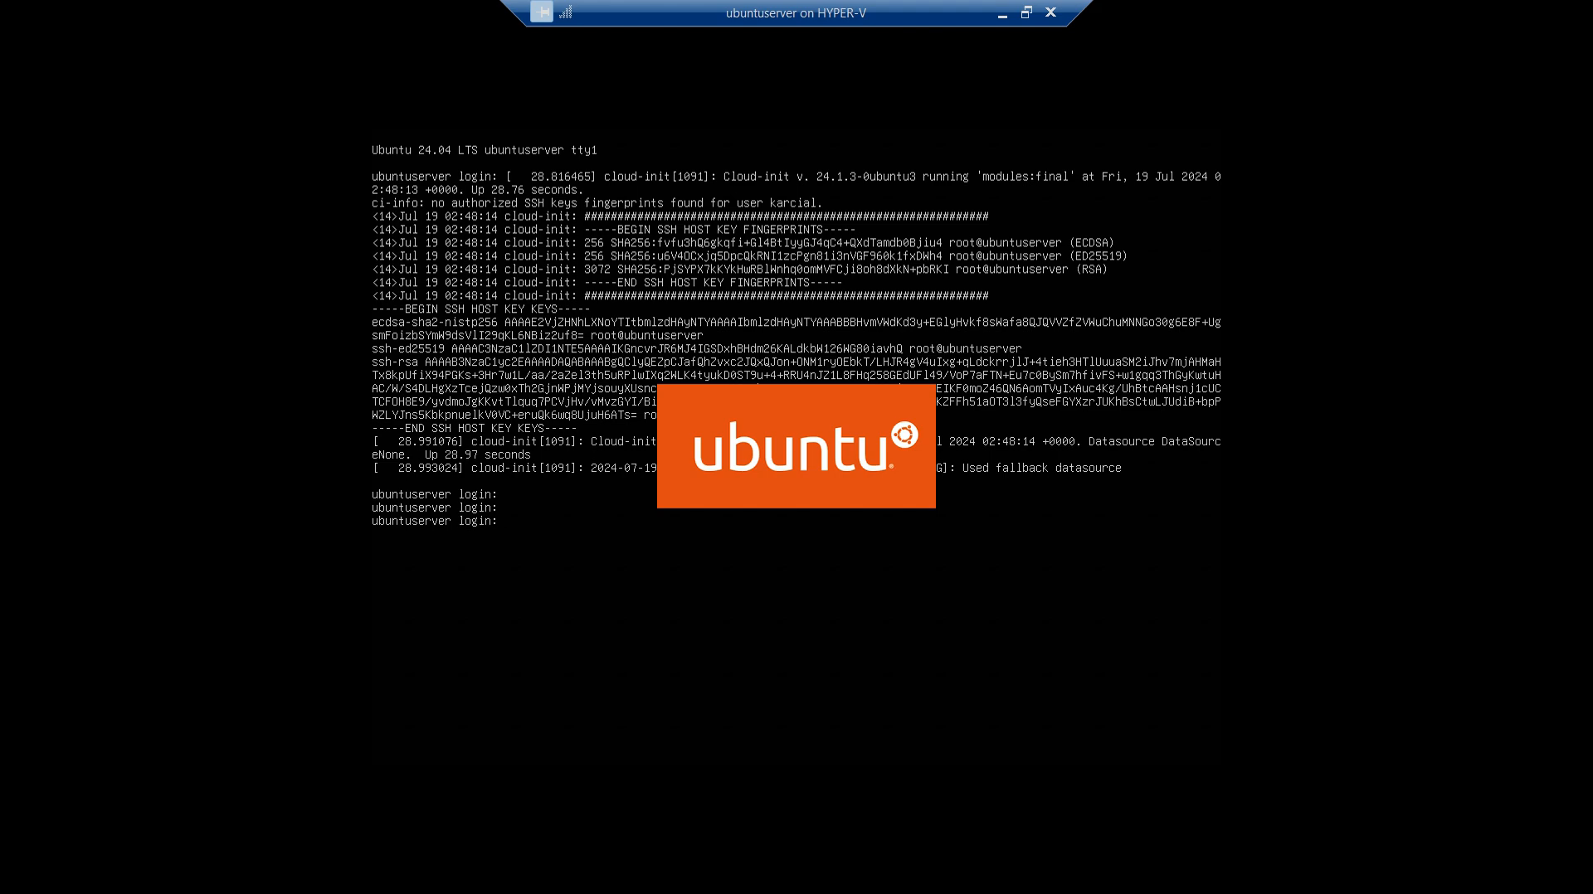
Enter the user account name, retrying after a rejected attempt, until the password is requested.
type("karcail")
key("Return")
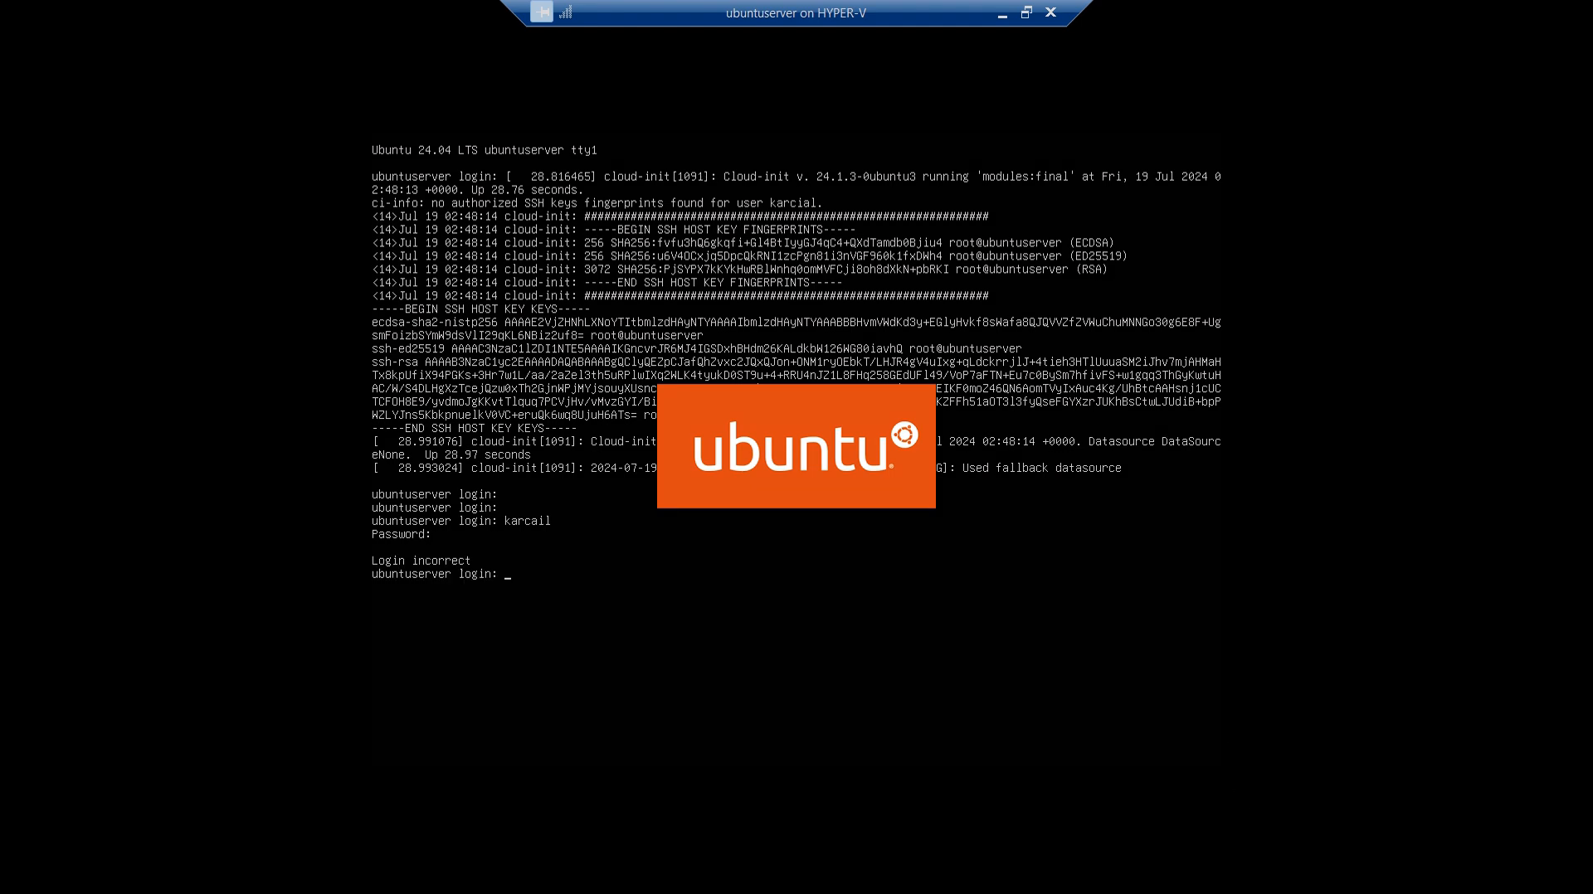
type("rcial")
key("Return")
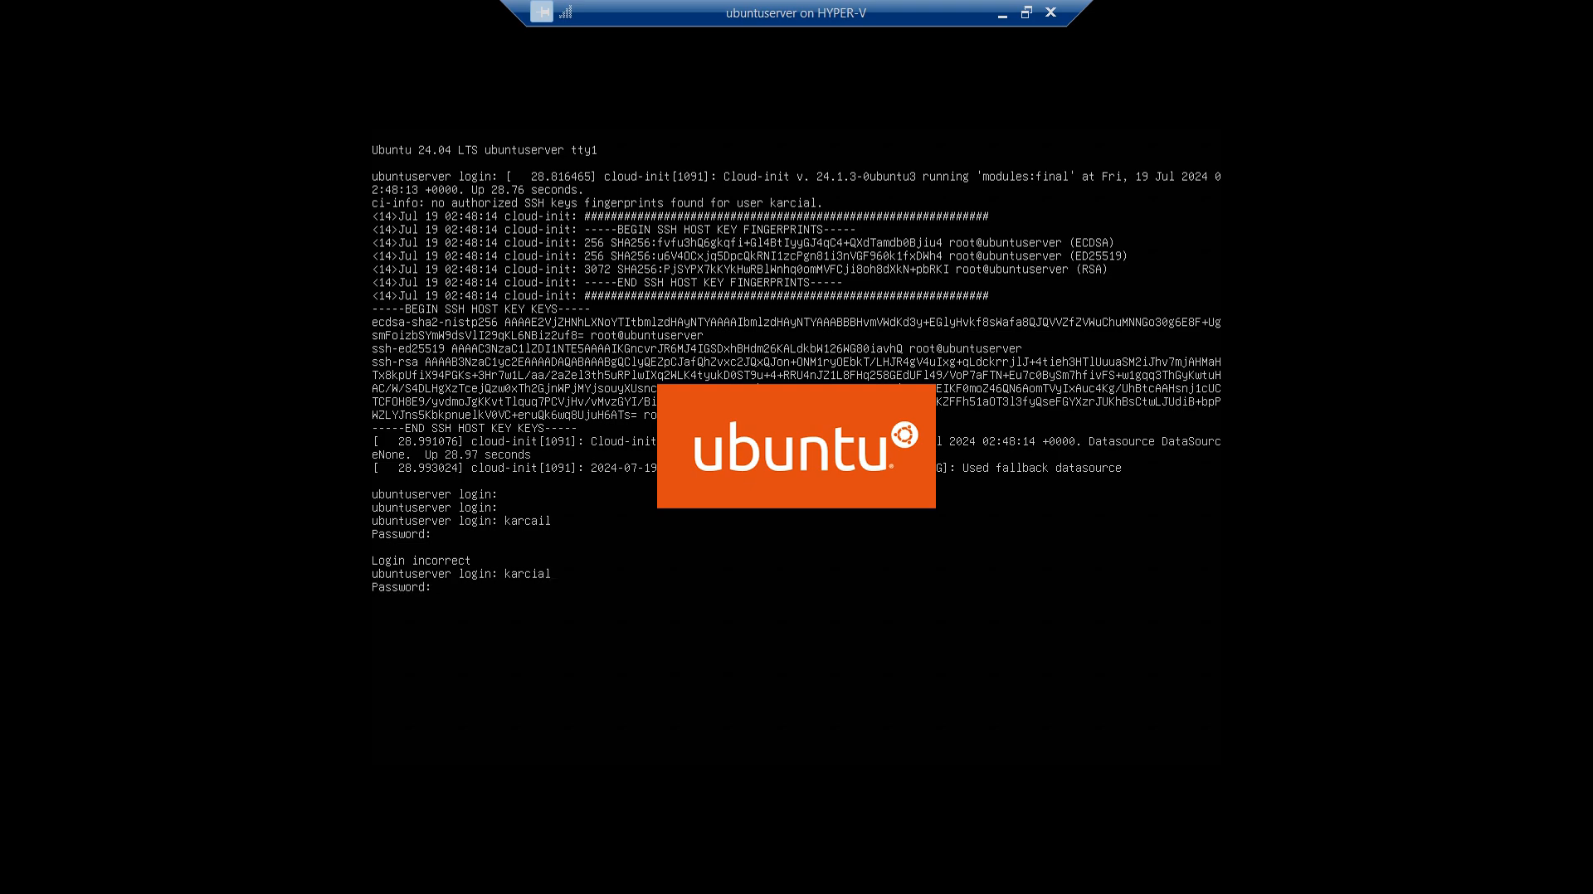